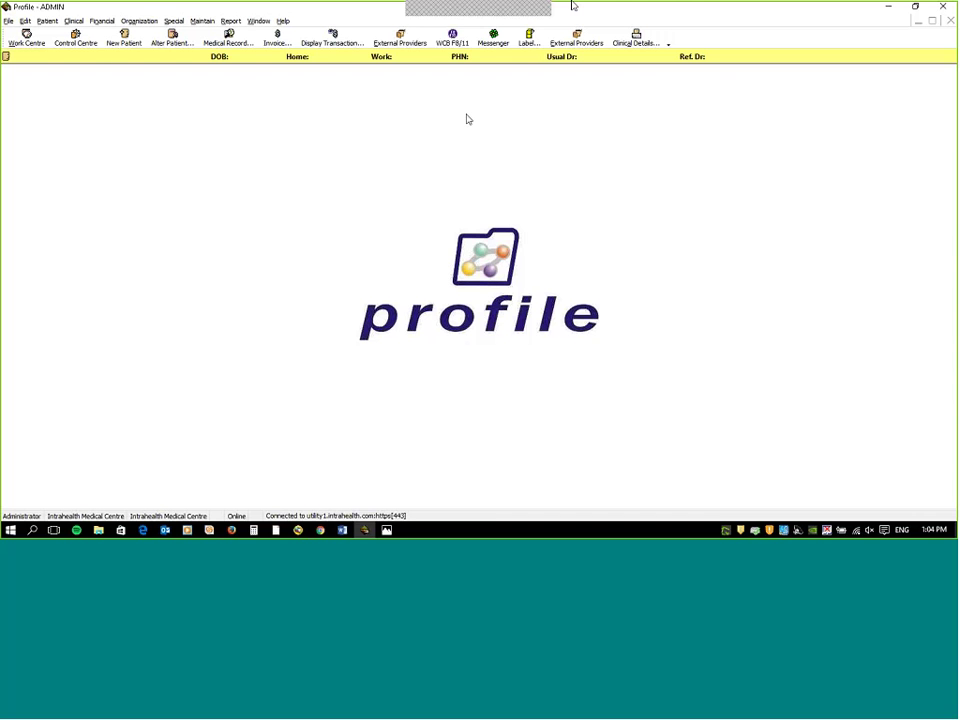
Close the open Patient Panel Assessment User Manual document in Word without saving its changes.
mouse_move(386, 530)
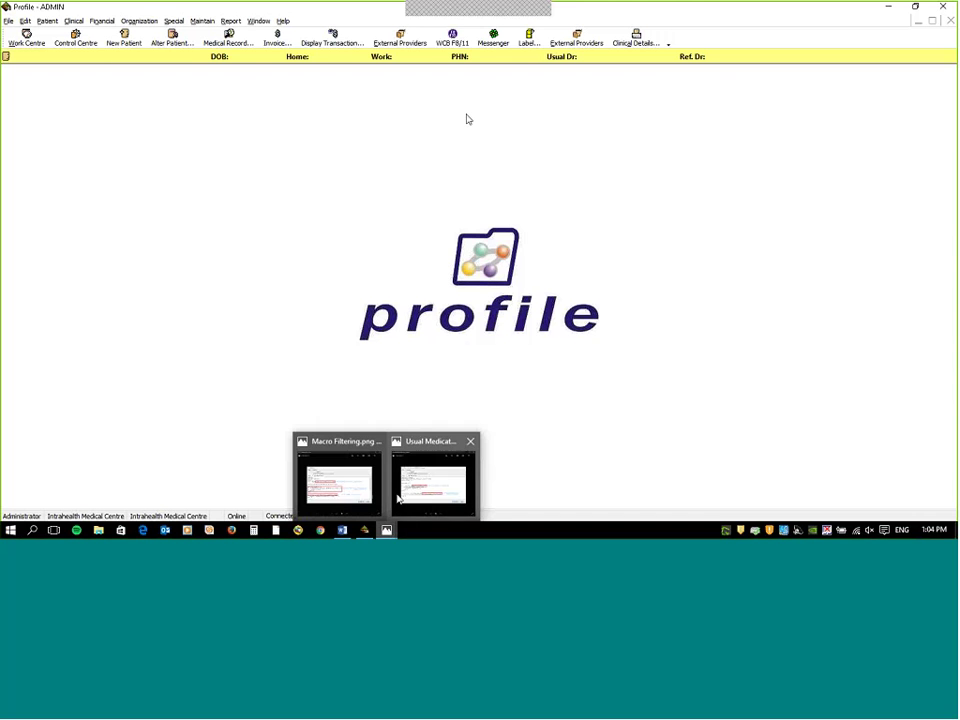
click(432, 485)
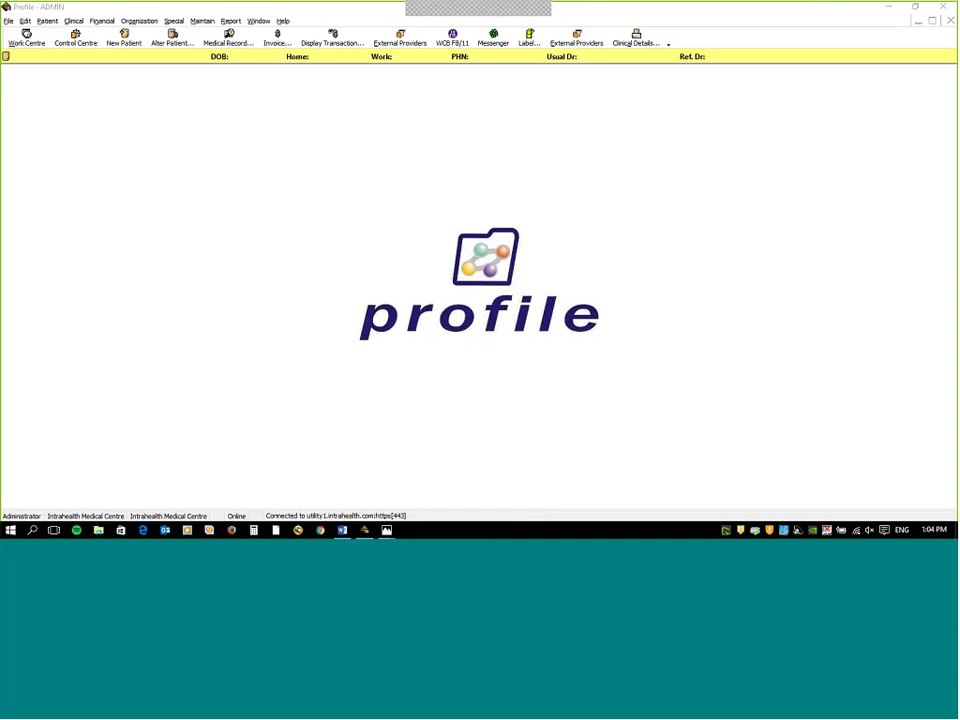
mouse_move(342, 533)
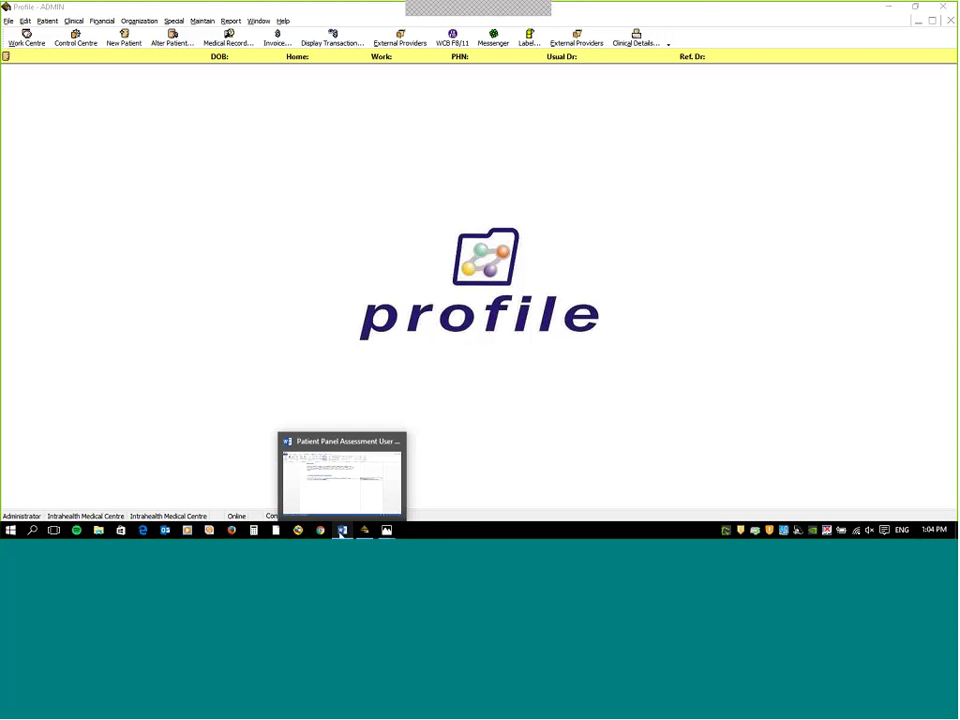
right_click(342, 533)
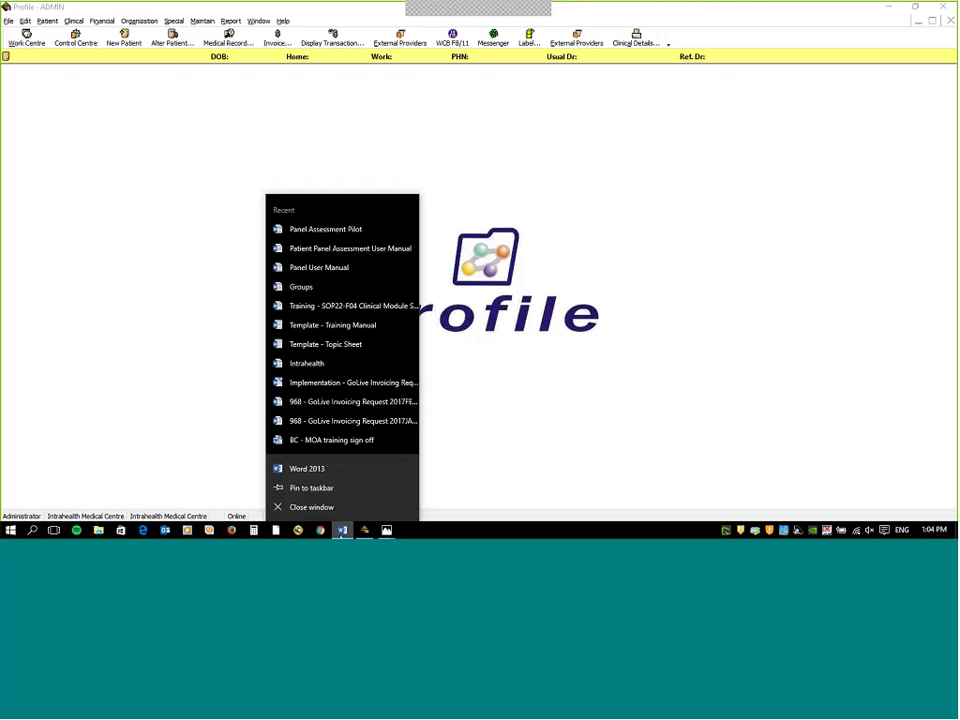
click(335, 507)
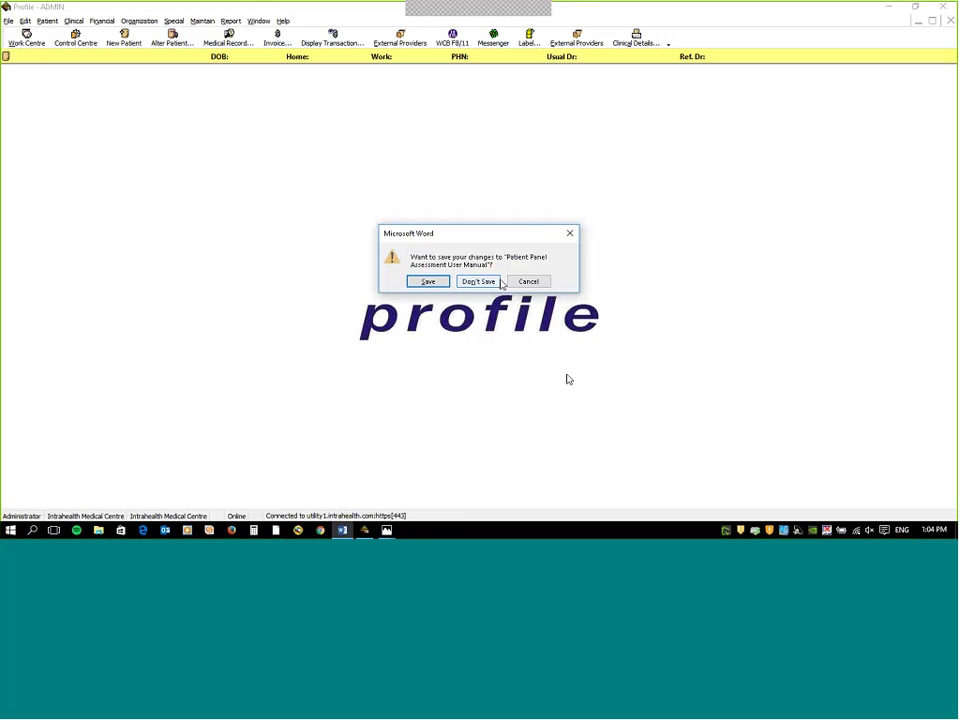
click(499, 282)
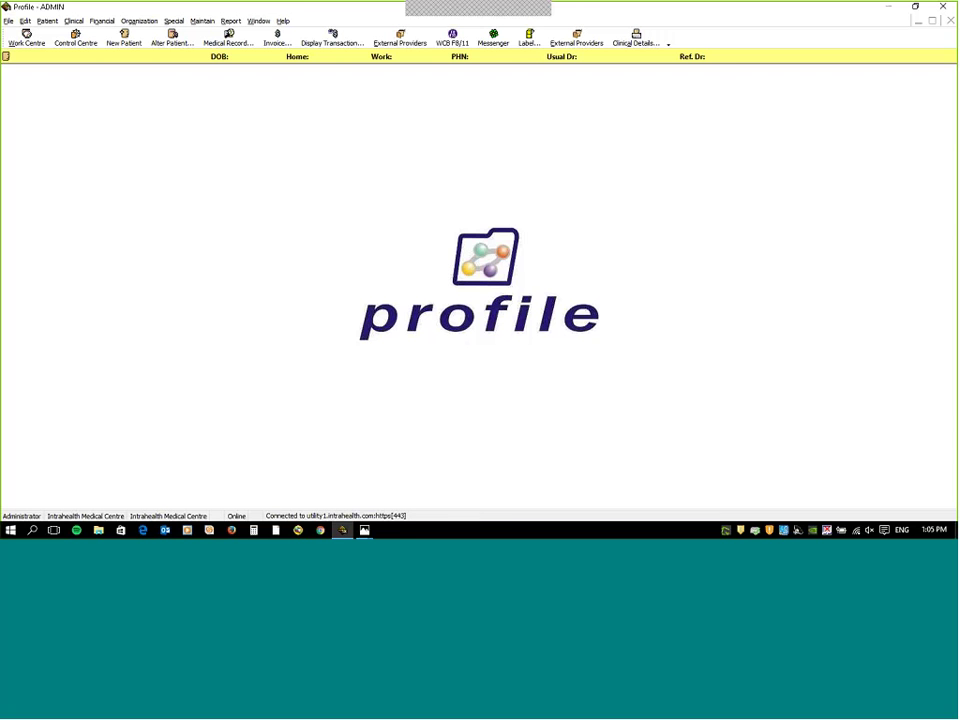
click(914, 7)
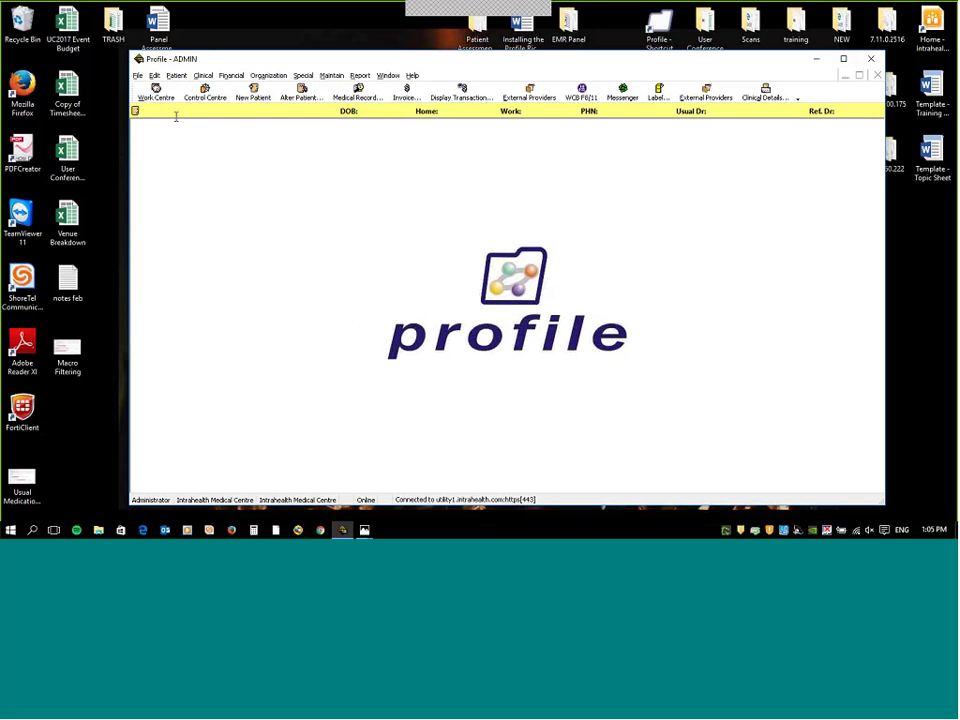
click(172, 22)
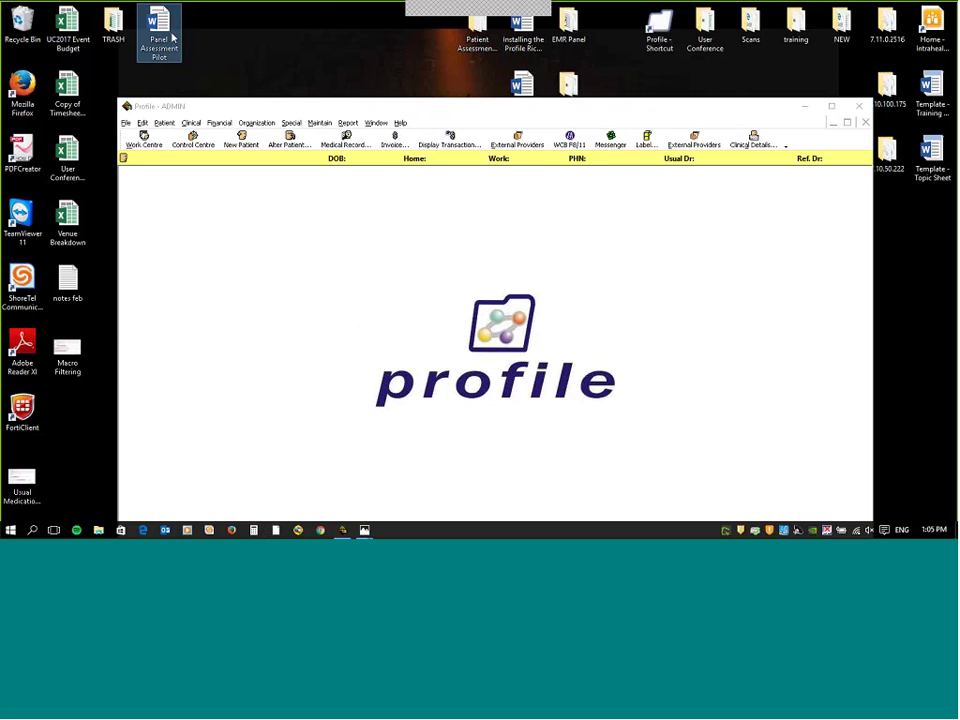
click(262, 50)
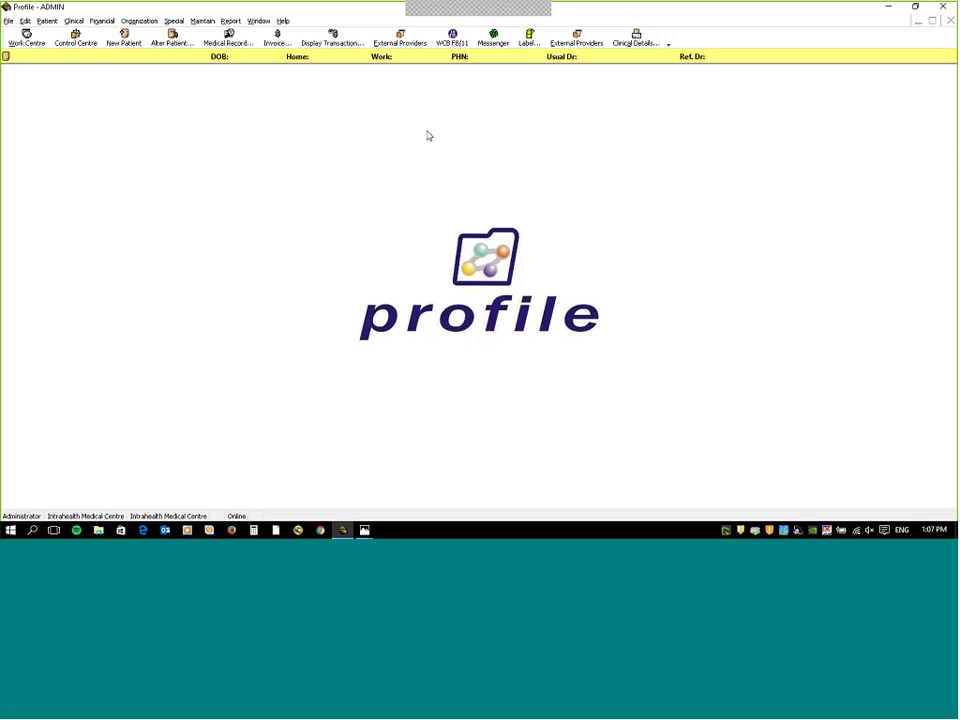
Open the stored reports list, enlarge its window and widen the Name column to show the full report name.
click(240, 22)
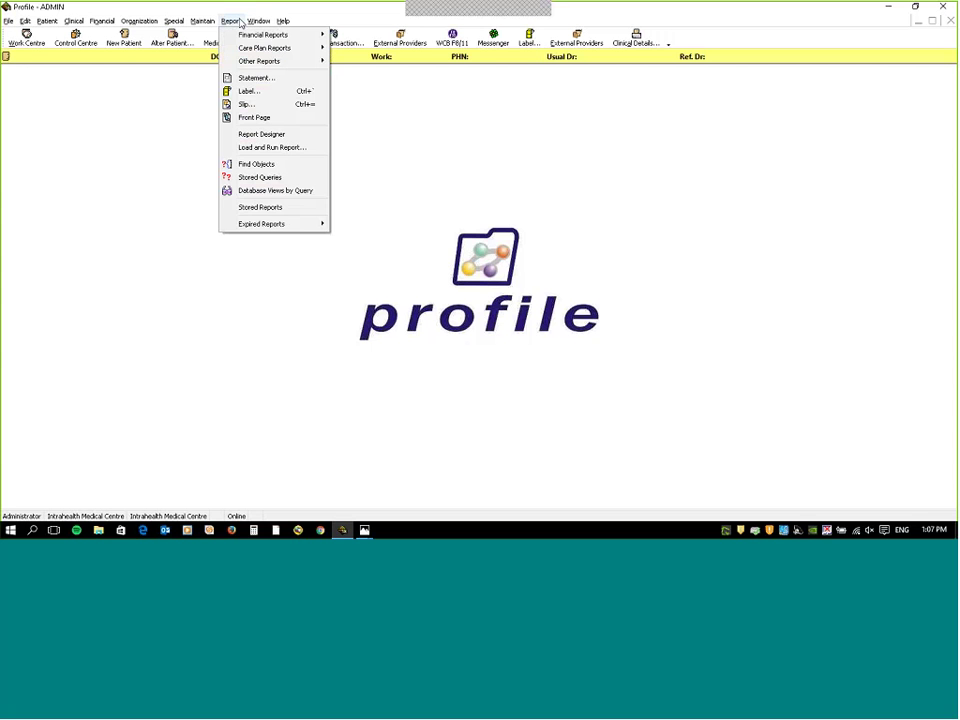
click(288, 210)
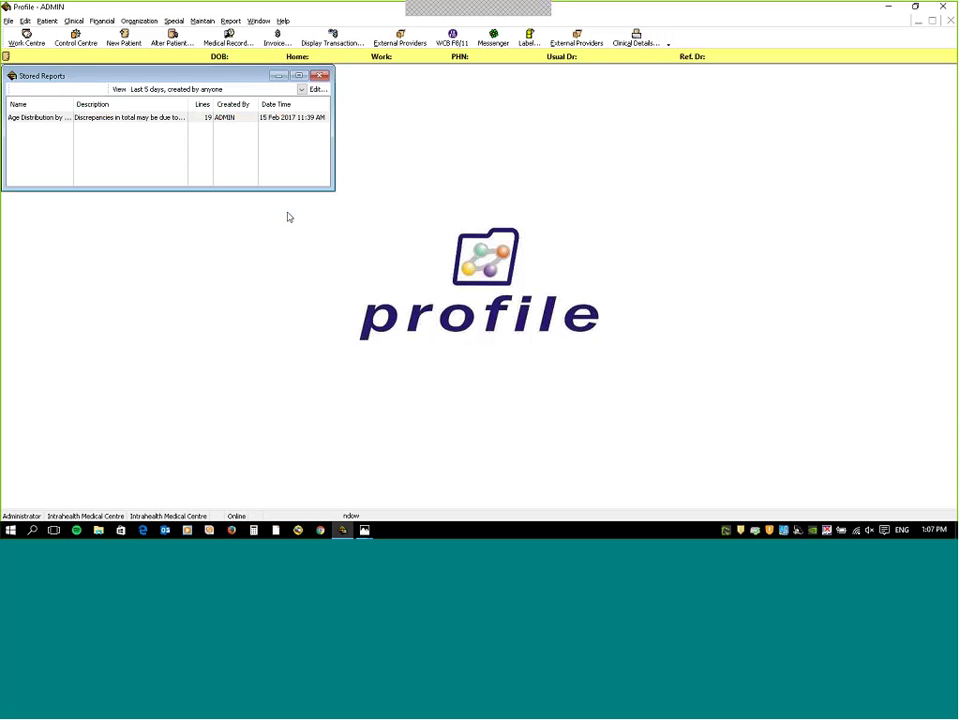
drag(150, 75, 343, 156)
drag(524, 271, 684, 382)
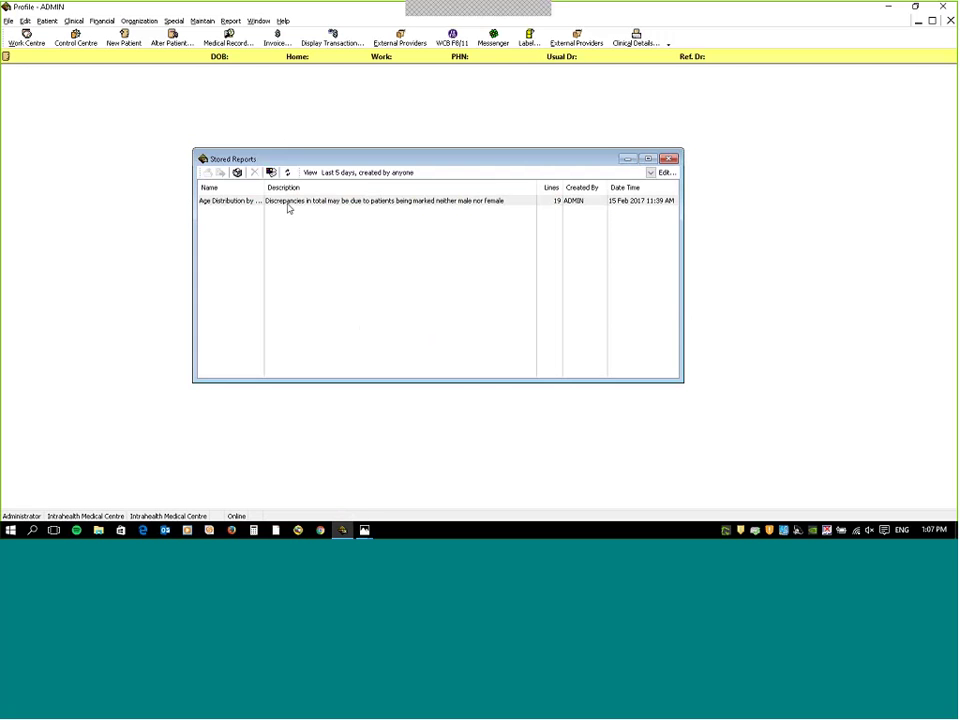
click(288, 203)
drag(264, 188, 325, 190)
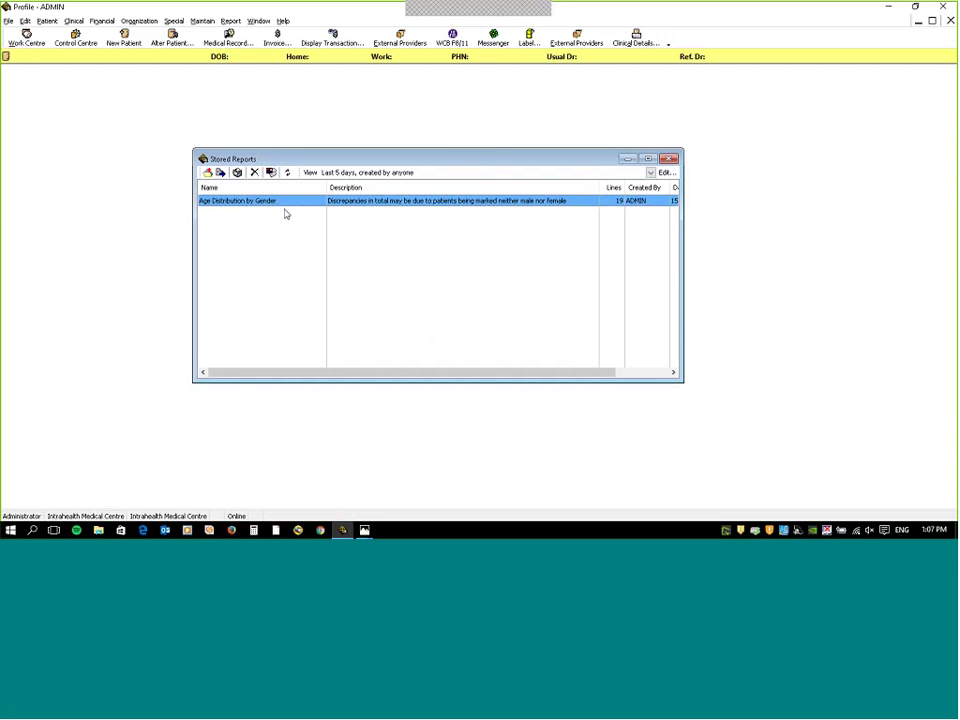
View the Age Distribution by Gender stored report in an enlarged window, and close it along with the reports list.
double_click(285, 203)
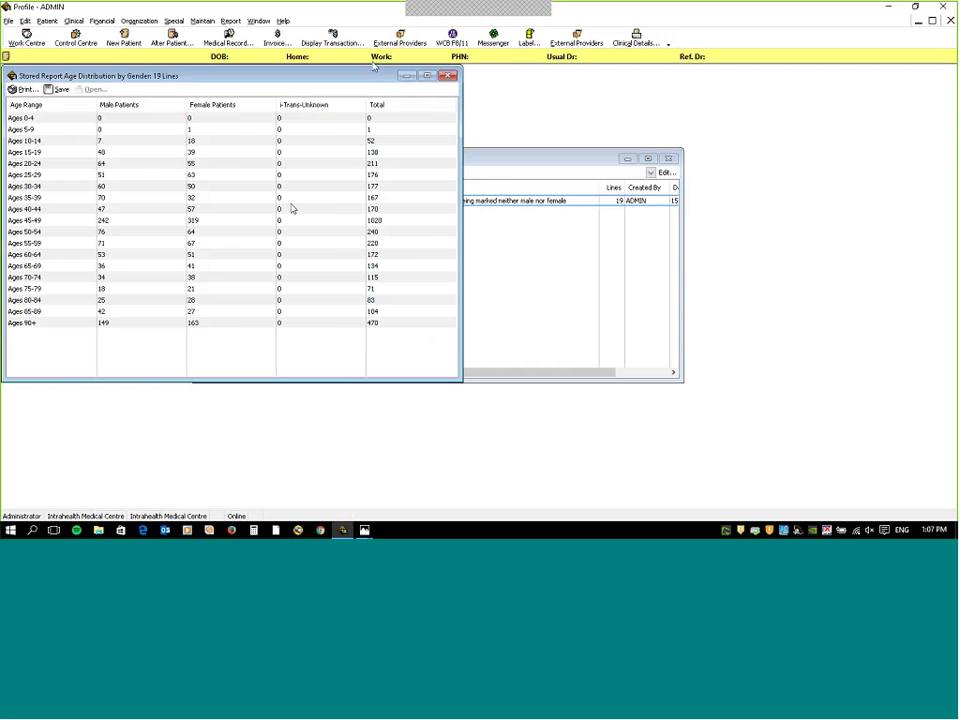
drag(370, 75, 661, 297)
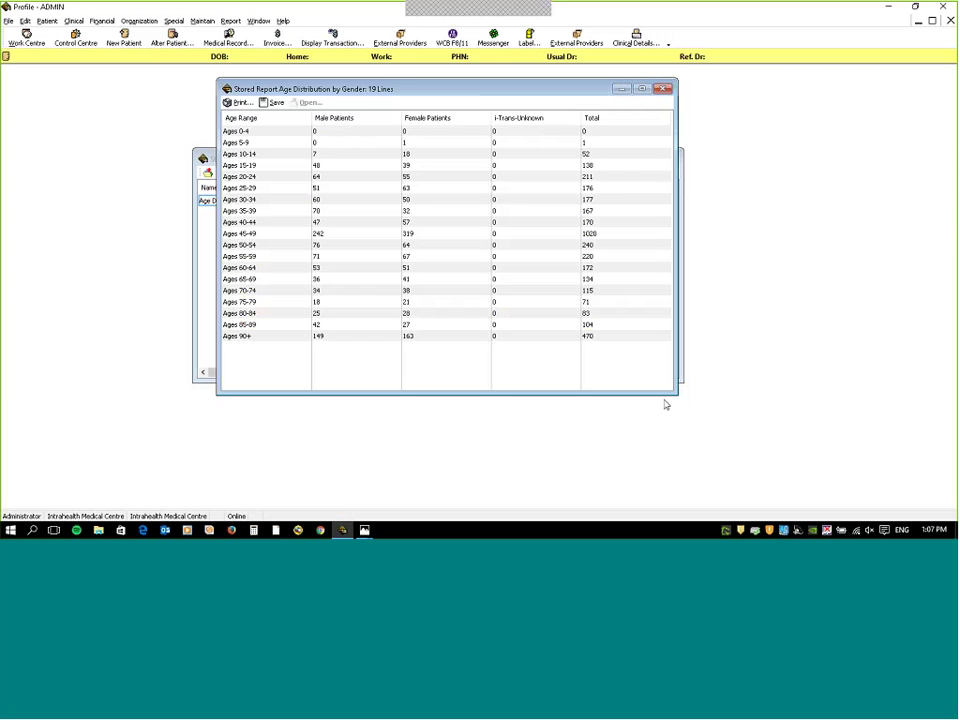
drag(666, 404, 764, 502)
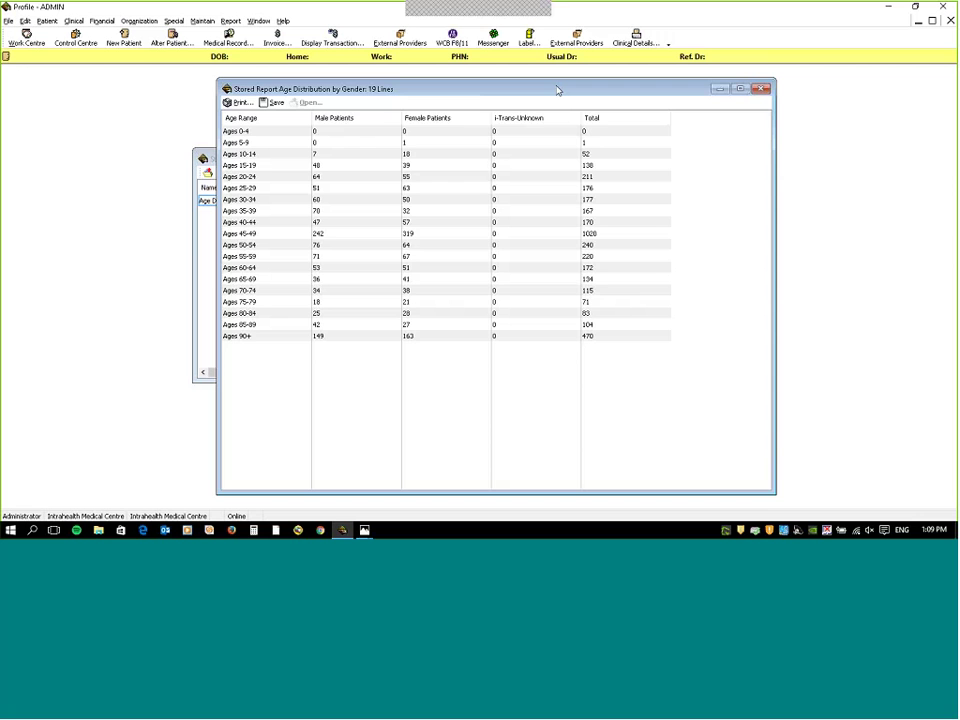
click(762, 89)
key(Escape)
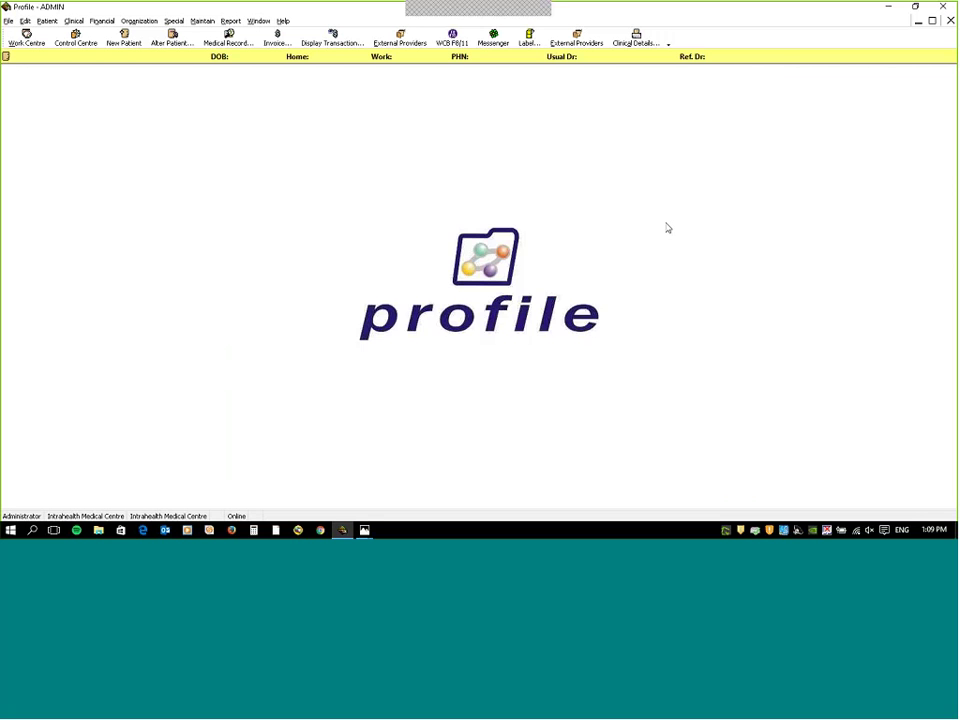
Open the stored queries list, widen it to show full names, and select the Patient Demographics Missed query.
click(233, 21)
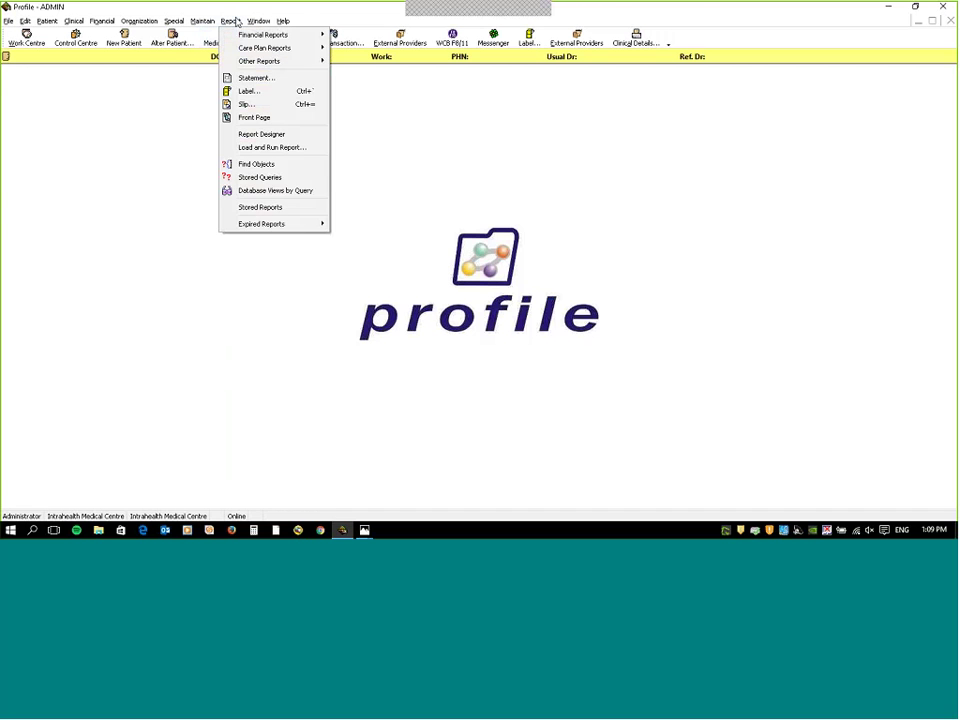
click(290, 177)
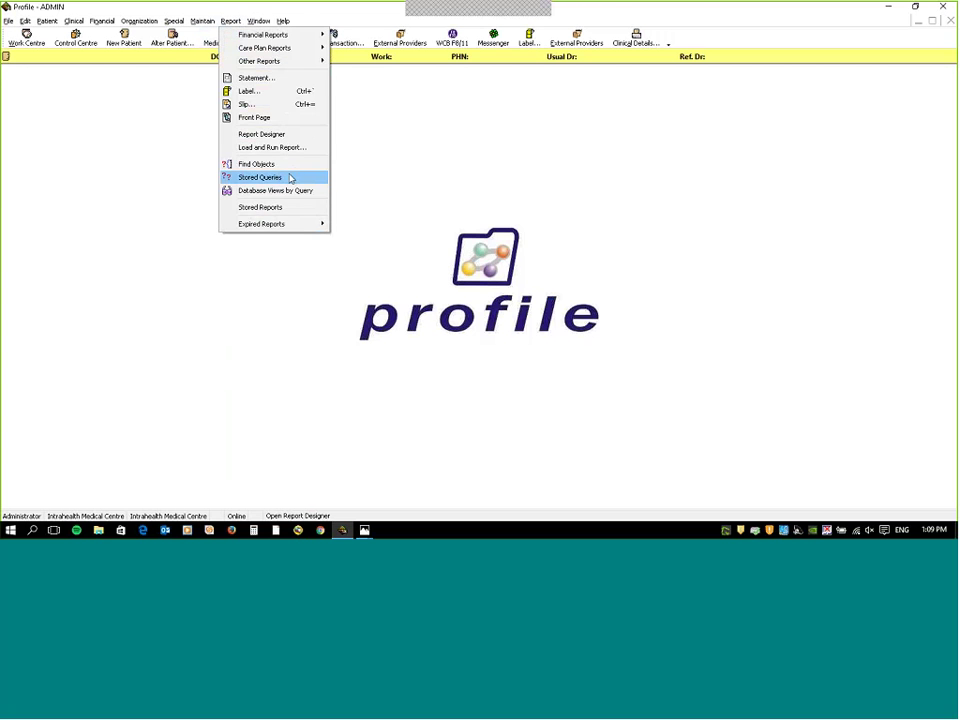
drag(315, 76, 577, 152)
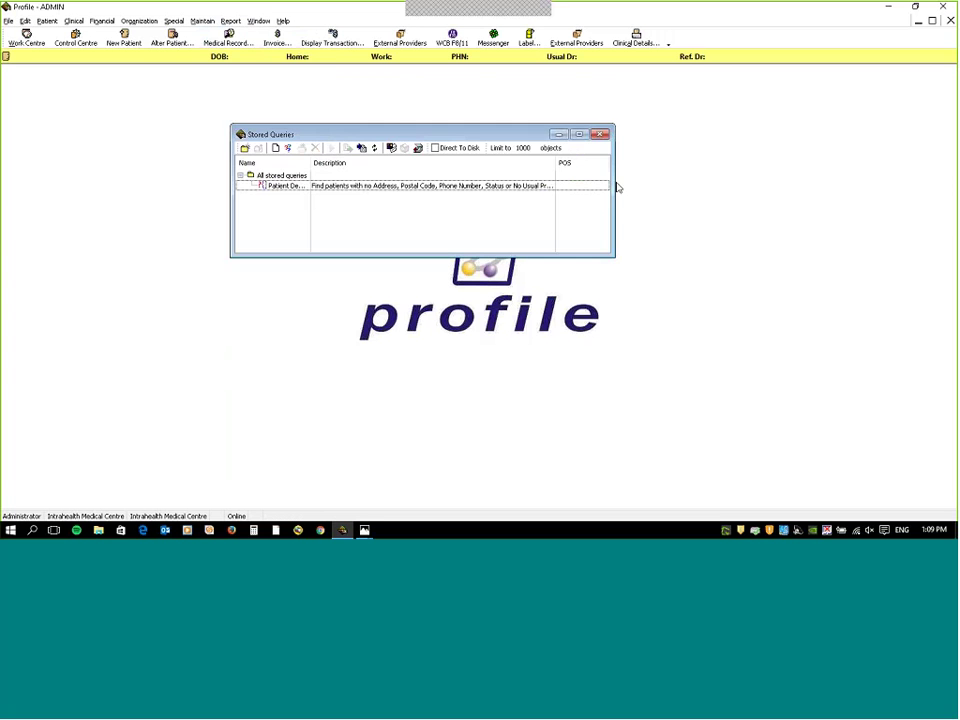
drag(617, 186, 656, 186)
click(197, 135)
click(298, 180)
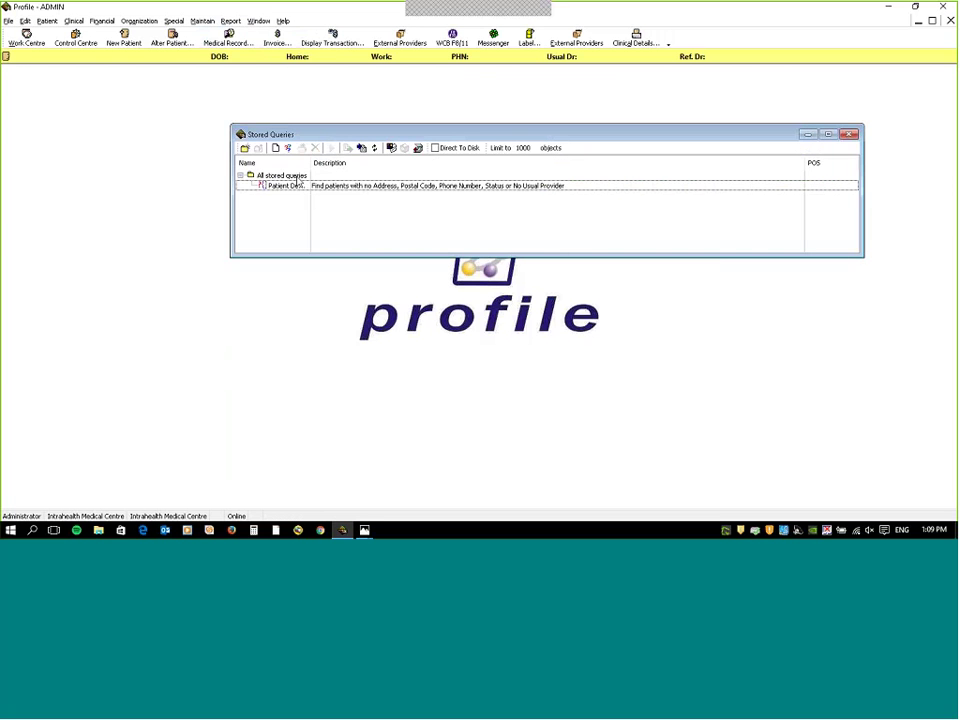
click(306, 189)
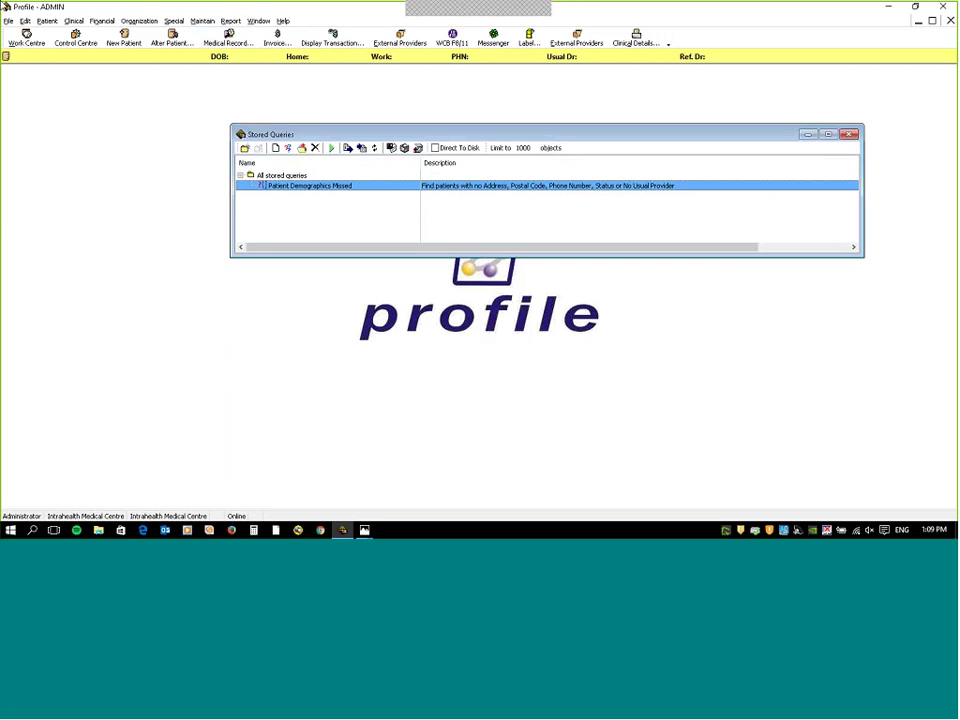
Open the Patient Demographics Missed query definition in an enlarged window and review its selected columns and conditions.
right_click(374, 194)
click(400, 251)
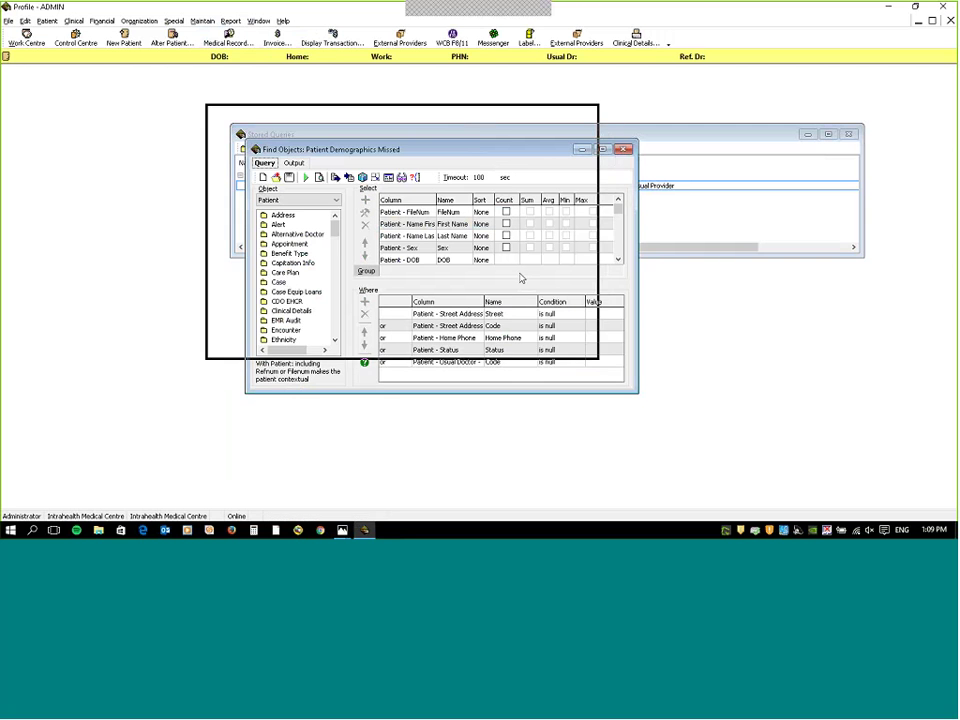
drag(598, 357, 821, 465)
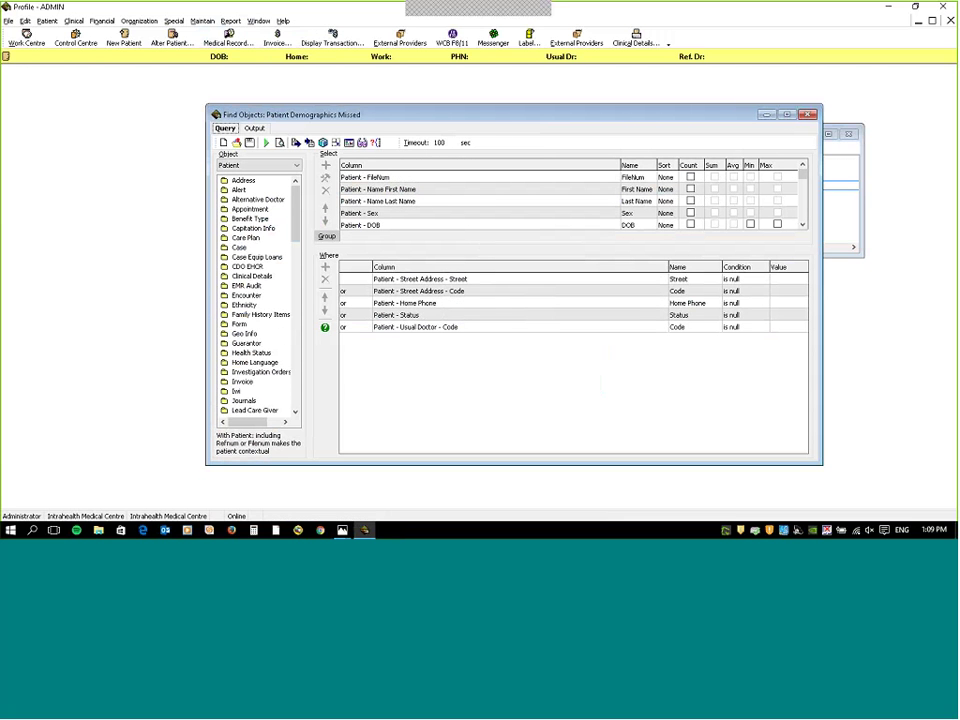
click(552, 299)
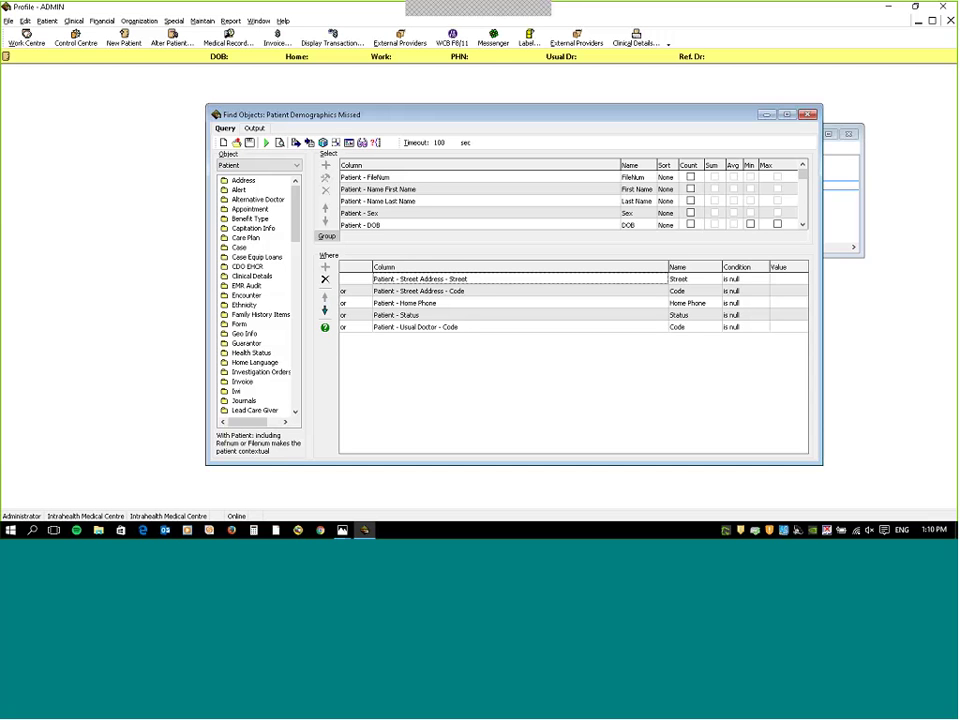
Run the Patient Demographics Missed query, declining to stop it so that it lists the matching patients.
click(267, 145)
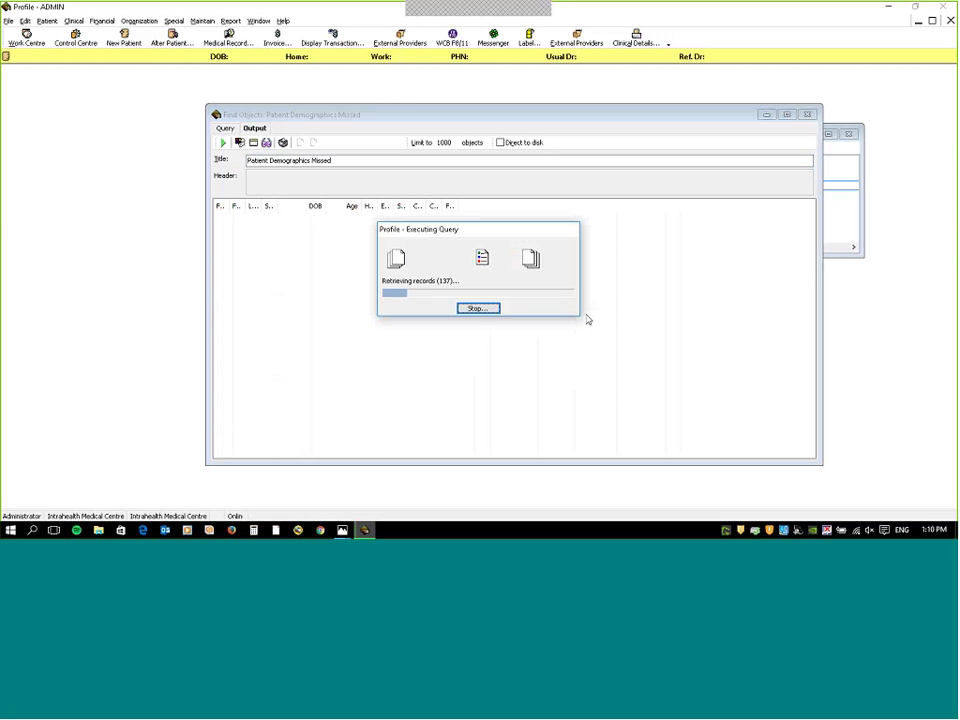
click(491, 310)
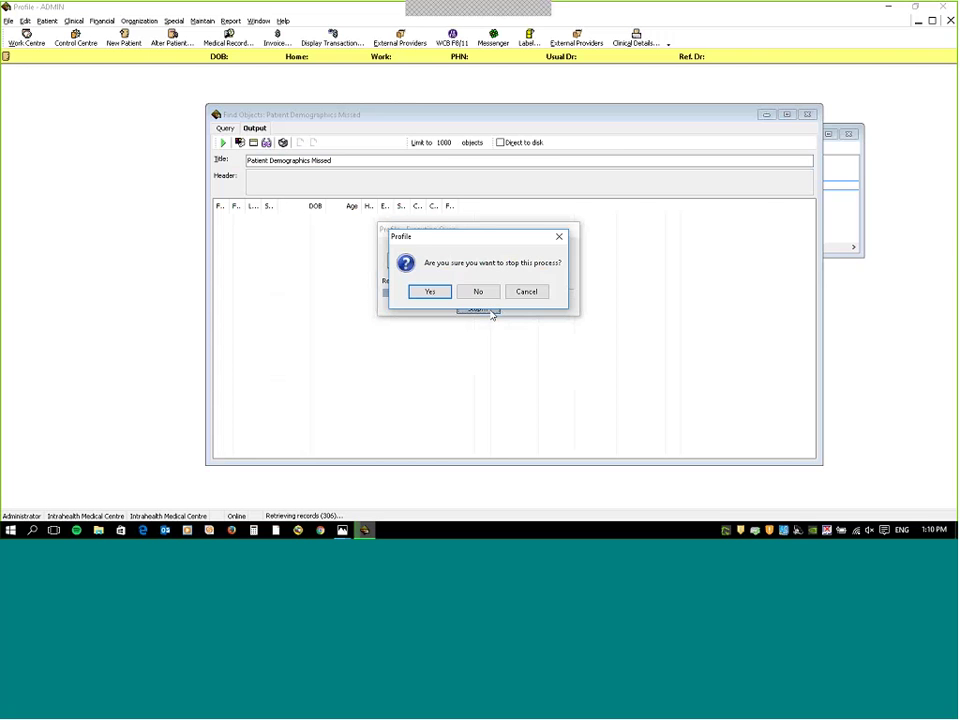
click(478, 291)
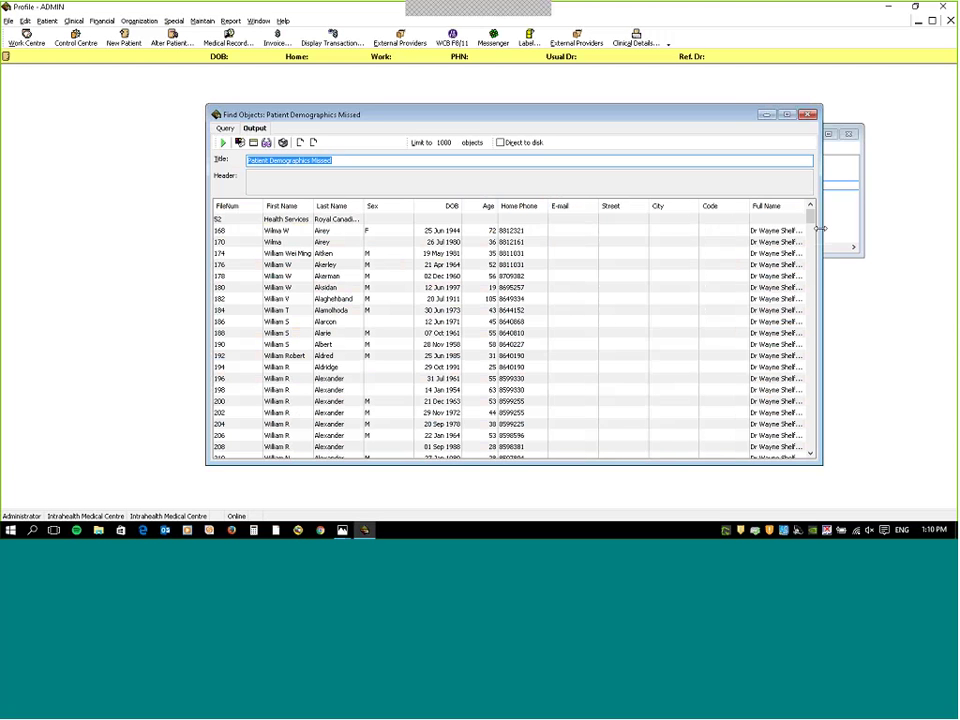
Return to the query definition, and close both the query and the stored queries list.
click(228, 130)
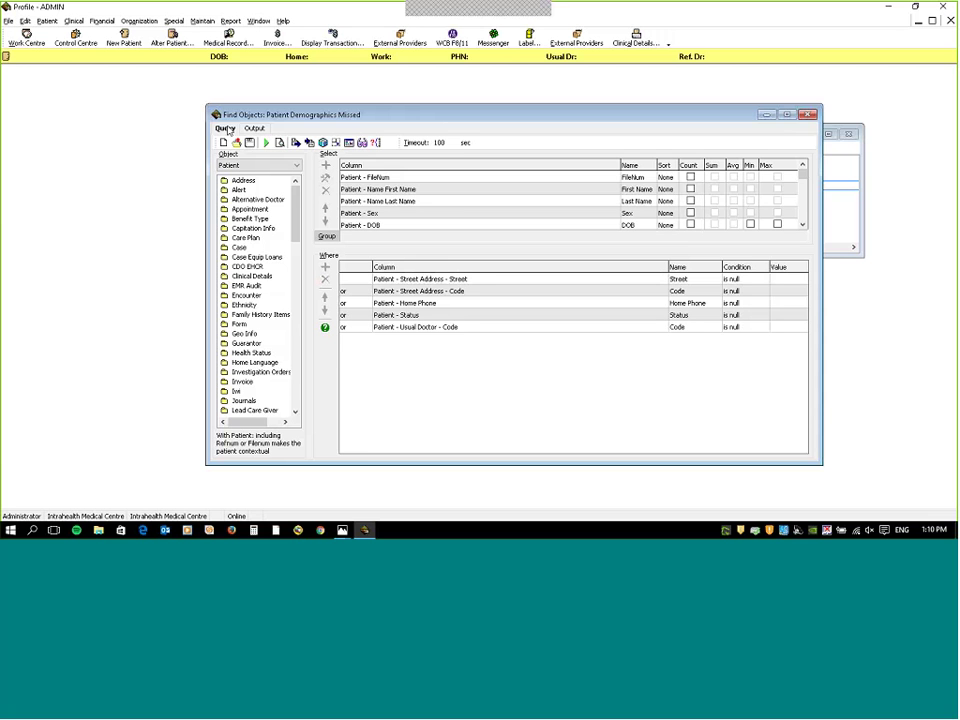
click(808, 114)
key(Return)
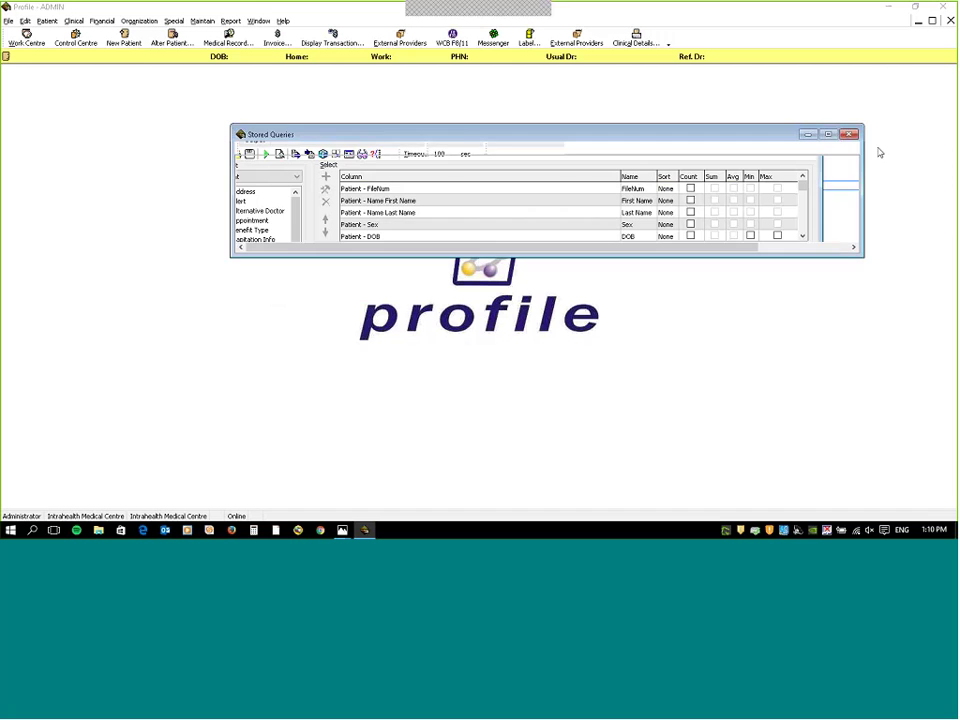
click(849, 133)
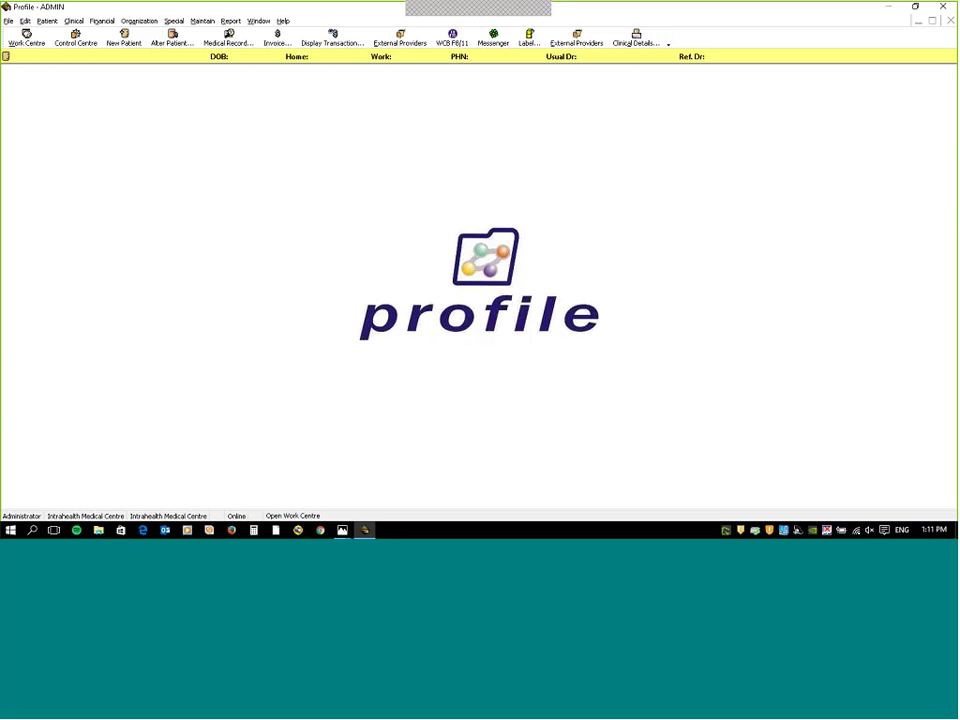
Open the clinical Groups view in the Work Centre and browse the dynamic groups in the EMR Panel folder.
click(27, 38)
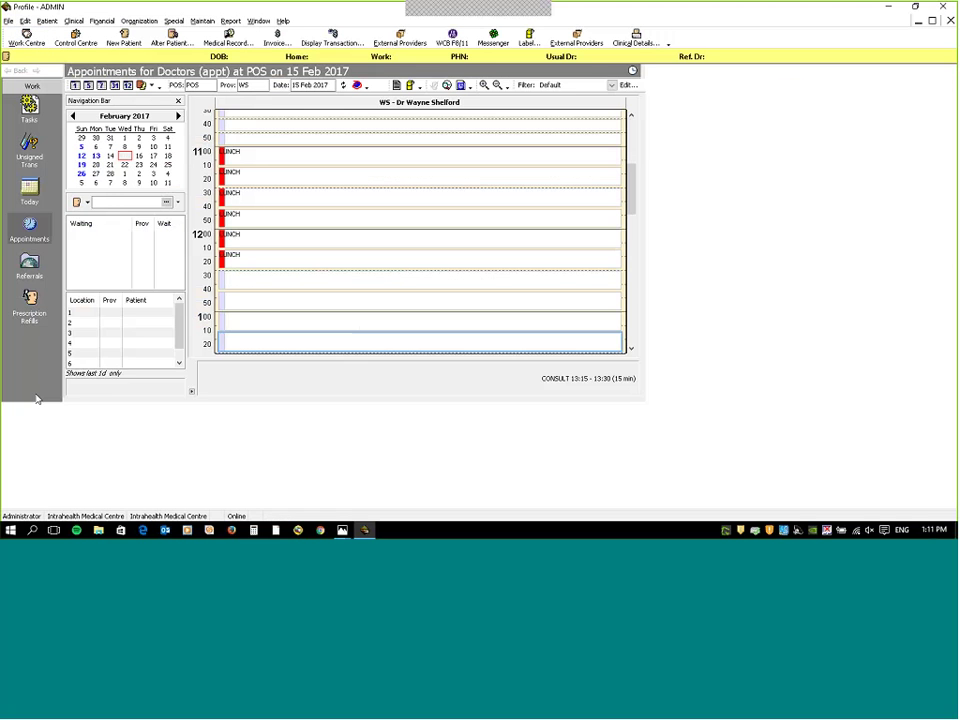
click(44, 467)
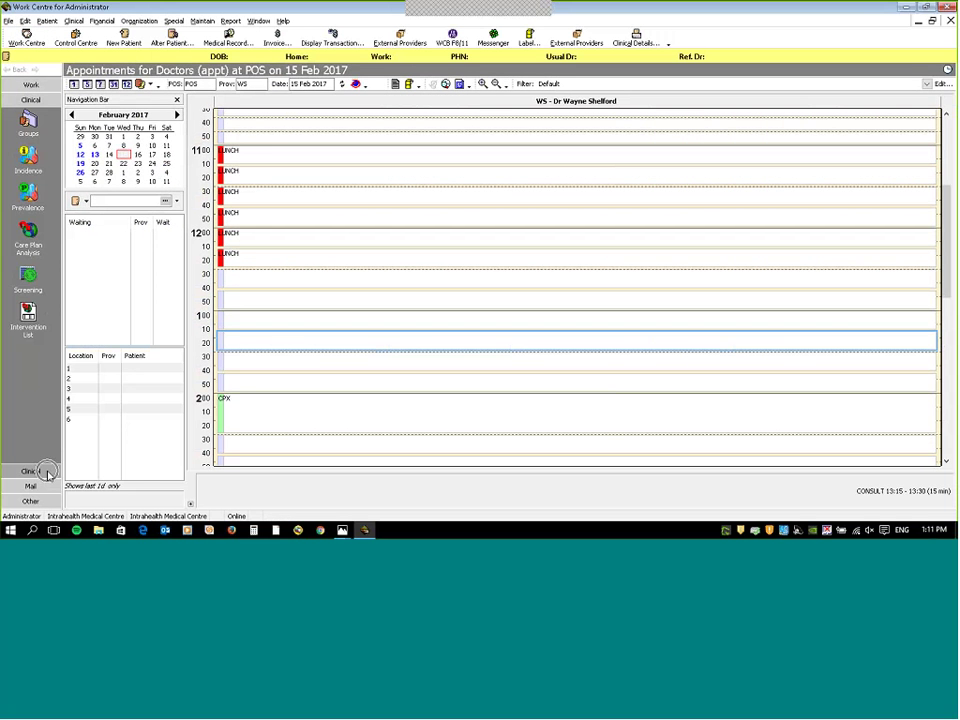
click(33, 124)
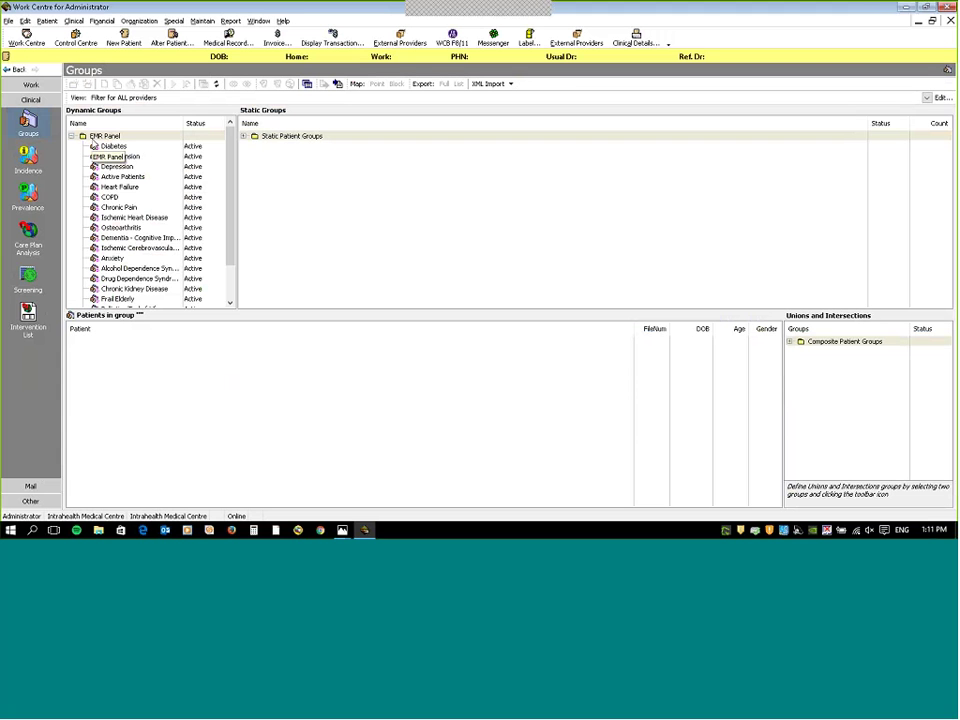
click(94, 146)
scroll(212, 163, down, 2)
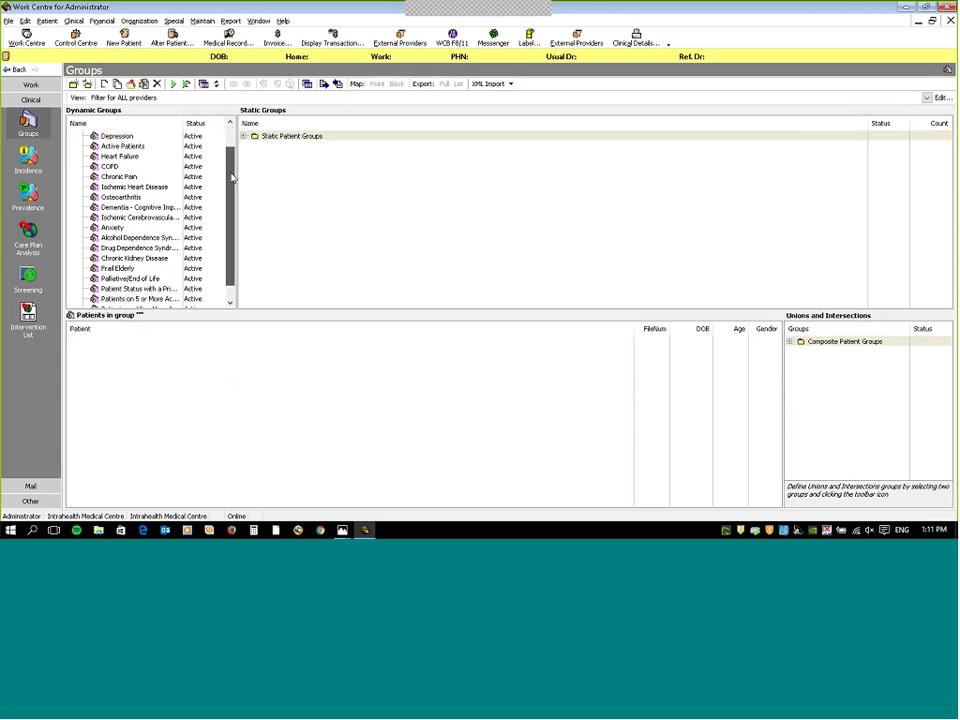
Return to the start of the EMR Panel folder and select the Diabetes dynamic group.
scroll(229, 182, up, 2)
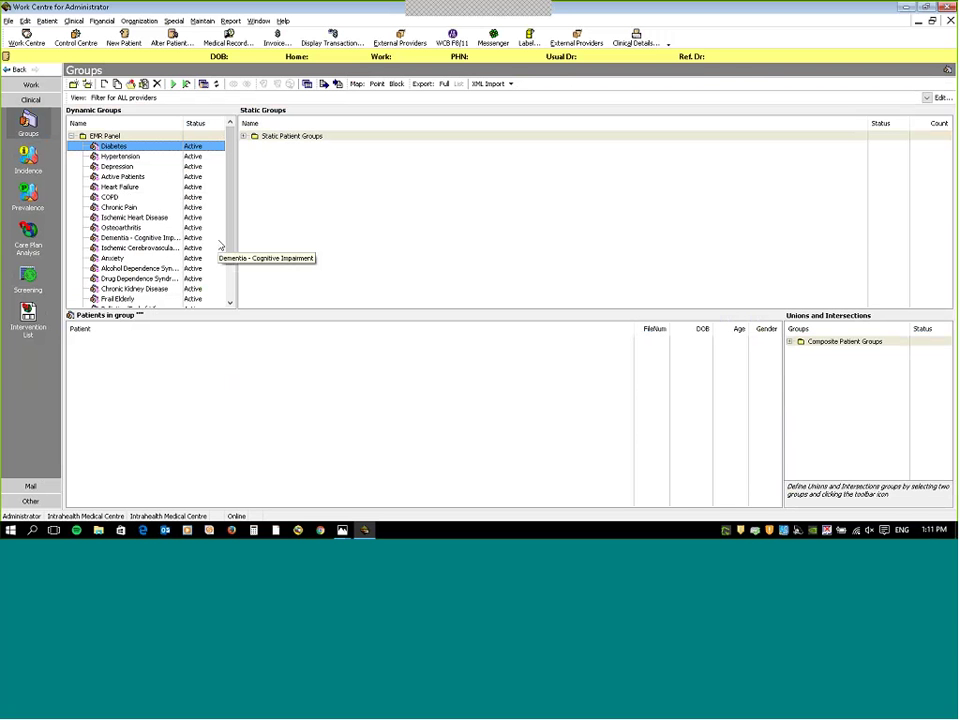
right_click(199, 150)
click(215, 183)
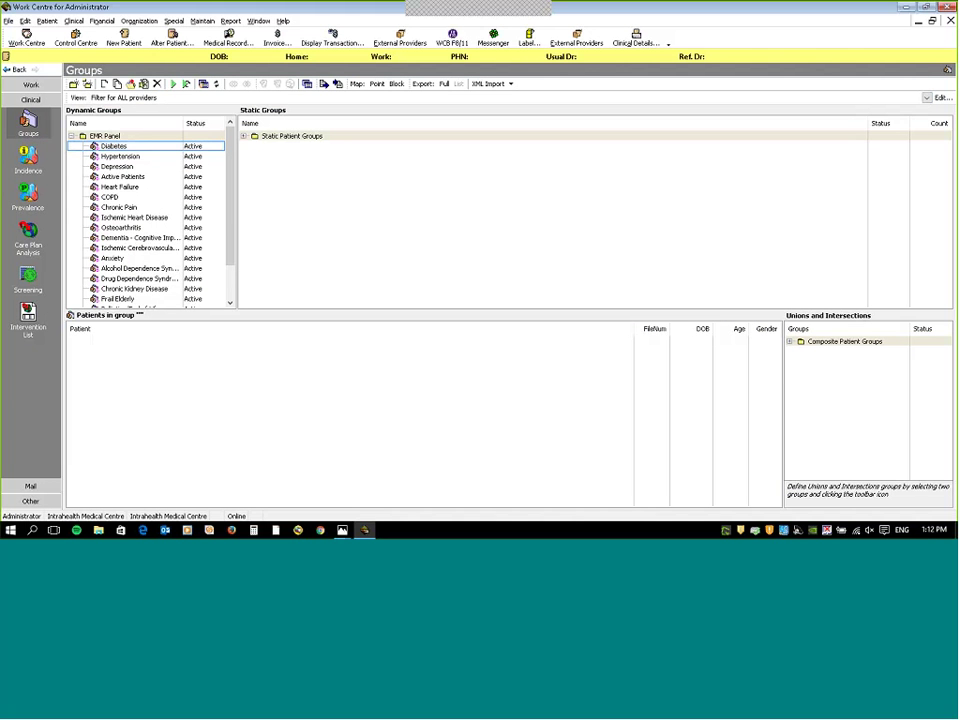
click(136, 150)
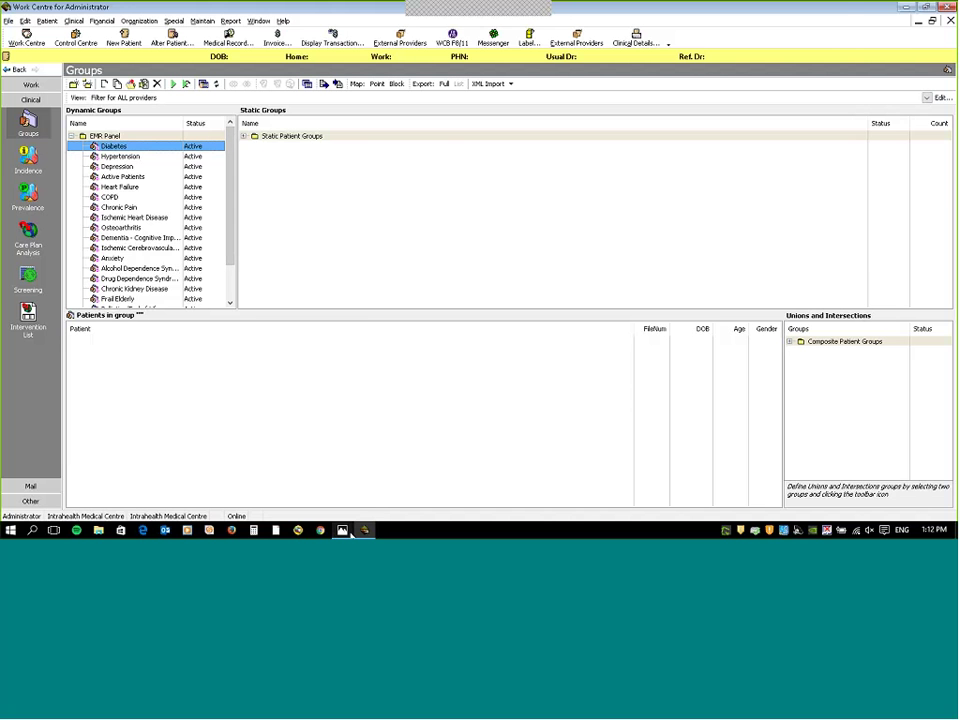
Switch to the Photos app, review the annotated Macro Filtering.png image of the COPD group's filter macro, and return to Profile.
mouse_move(351, 533)
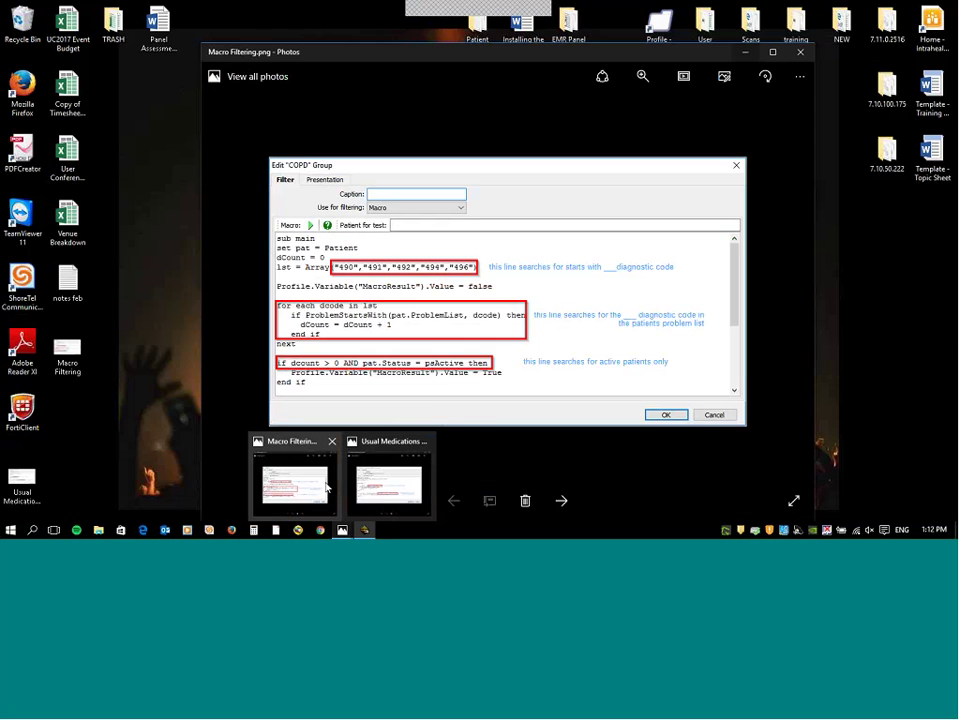
click(326, 487)
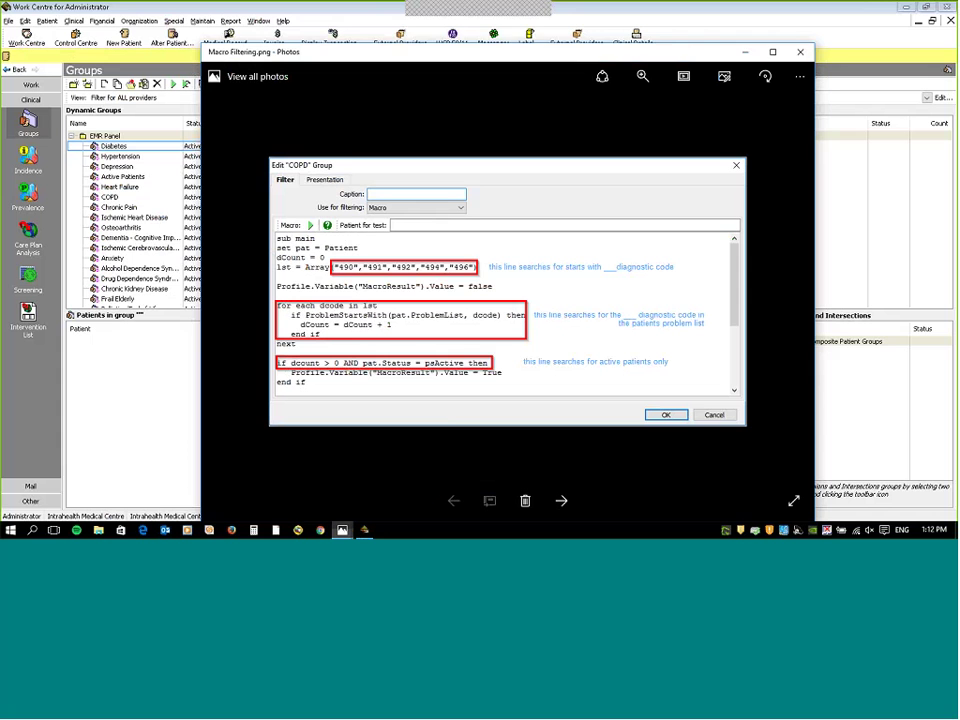
drag(593, 43, 751, 14)
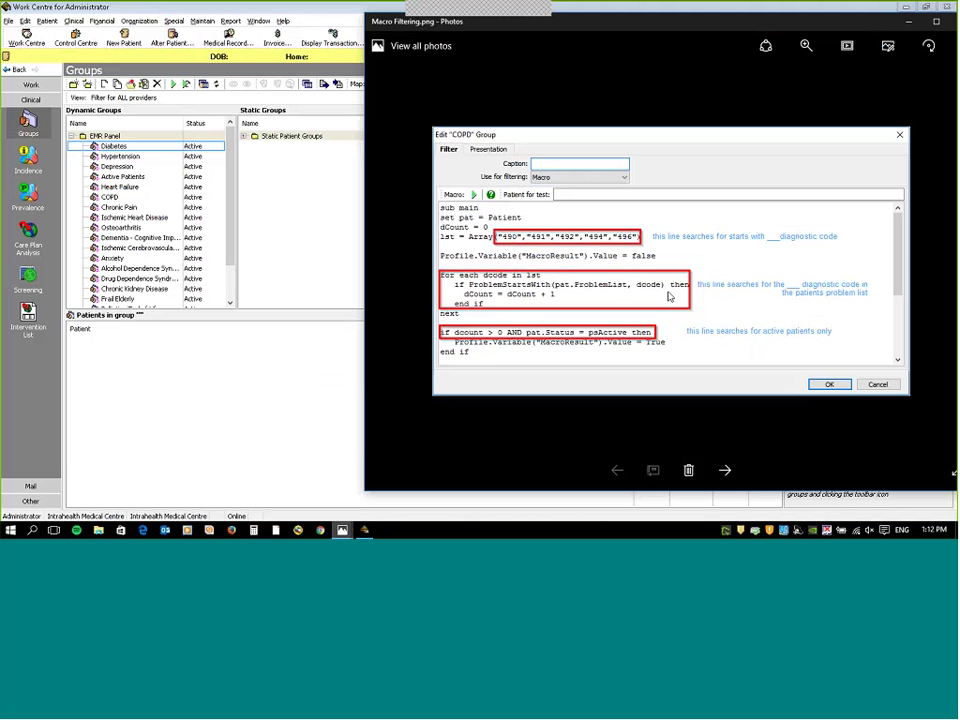
click(481, 341)
click(325, 265)
Open the Diabetes group for editing, examine the diagnostic code array in its filter macro, and cancel without changes.
right_click(180, 146)
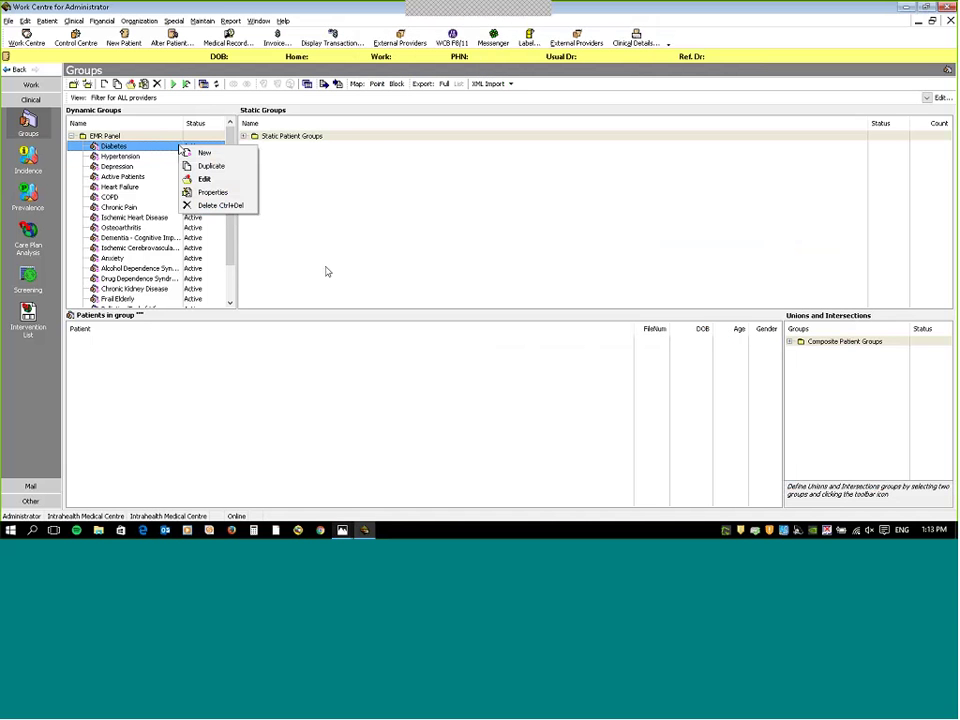
click(208, 179)
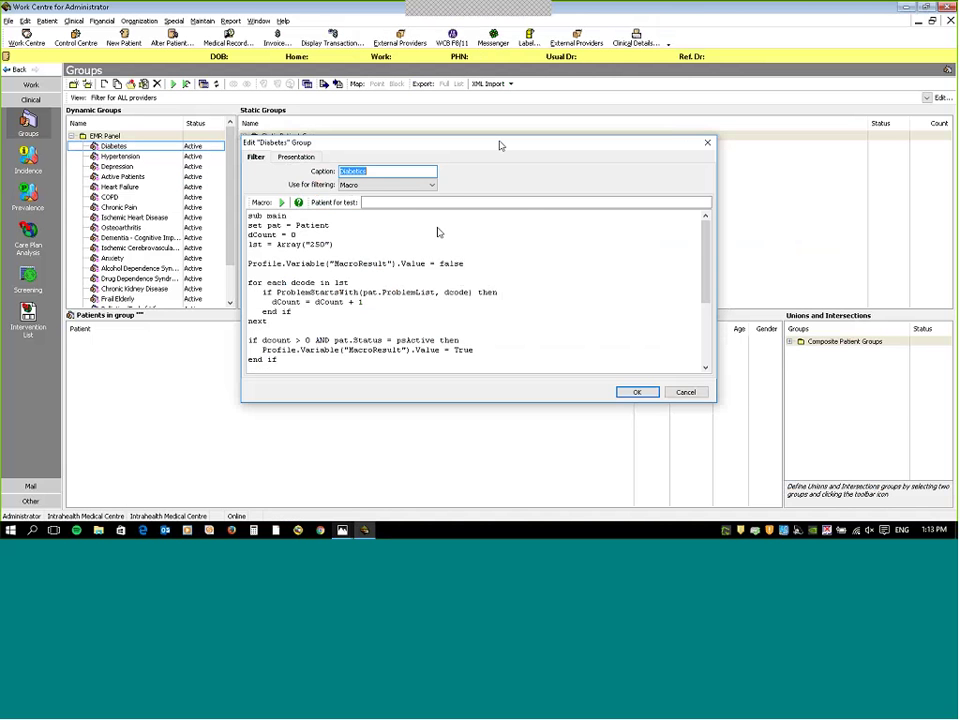
drag(497, 144, 539, 139)
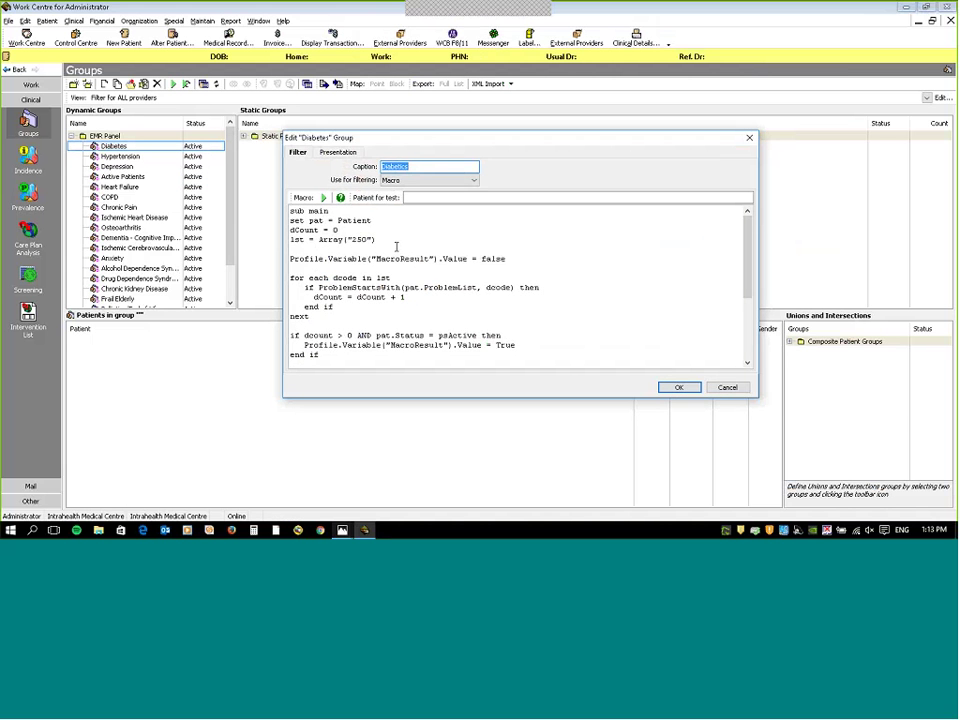
double_click(358, 240)
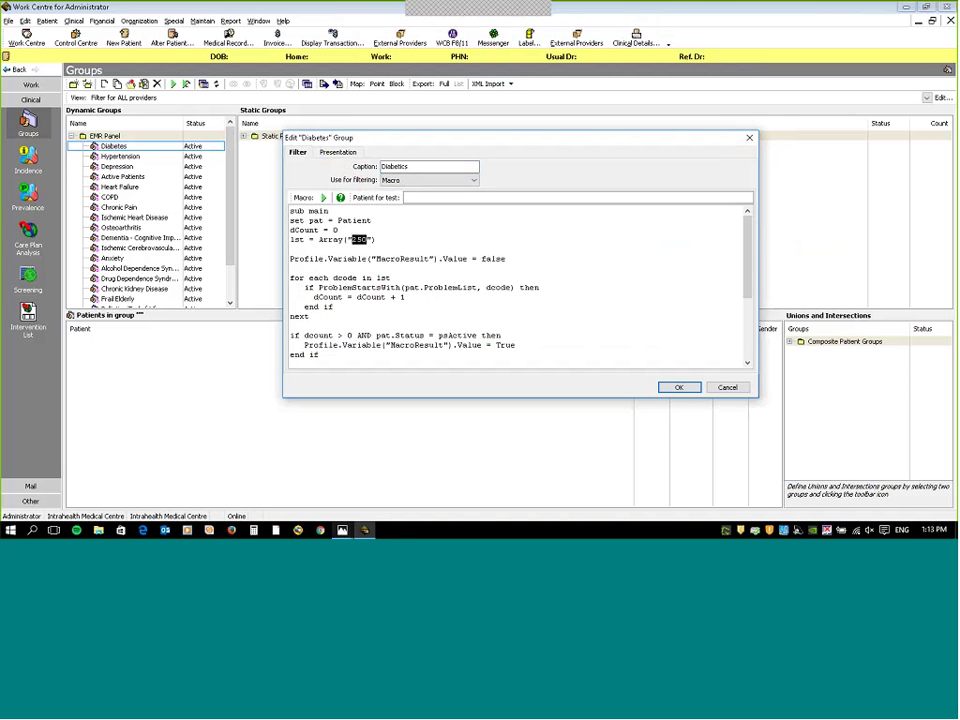
click(727, 387)
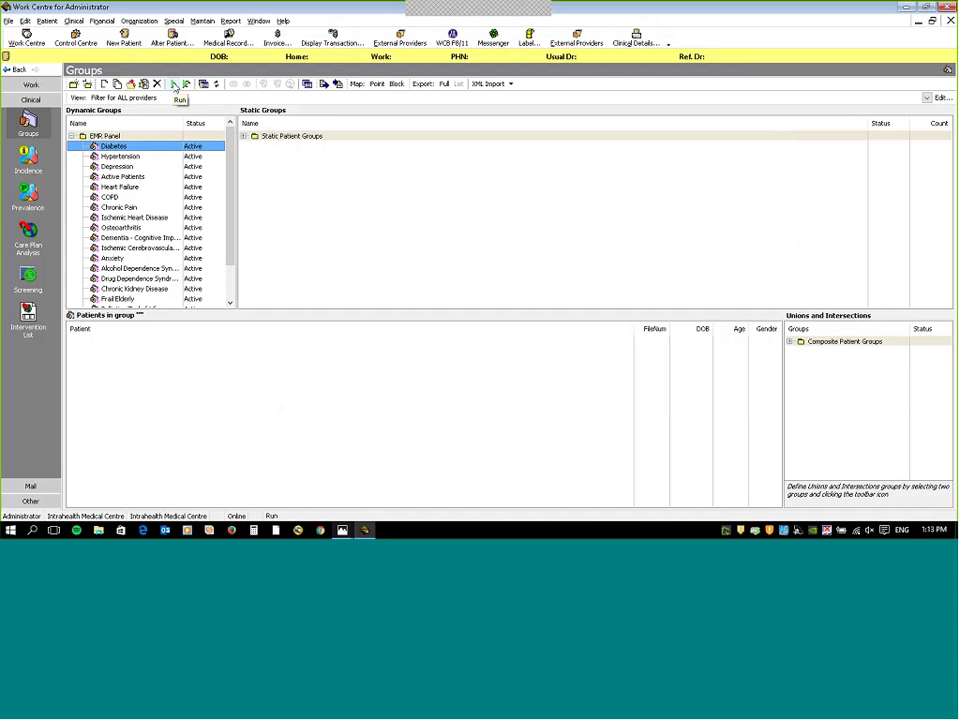
Run the Diabetes group and undock its patient list into a separate, unmaximized window.
click(174, 85)
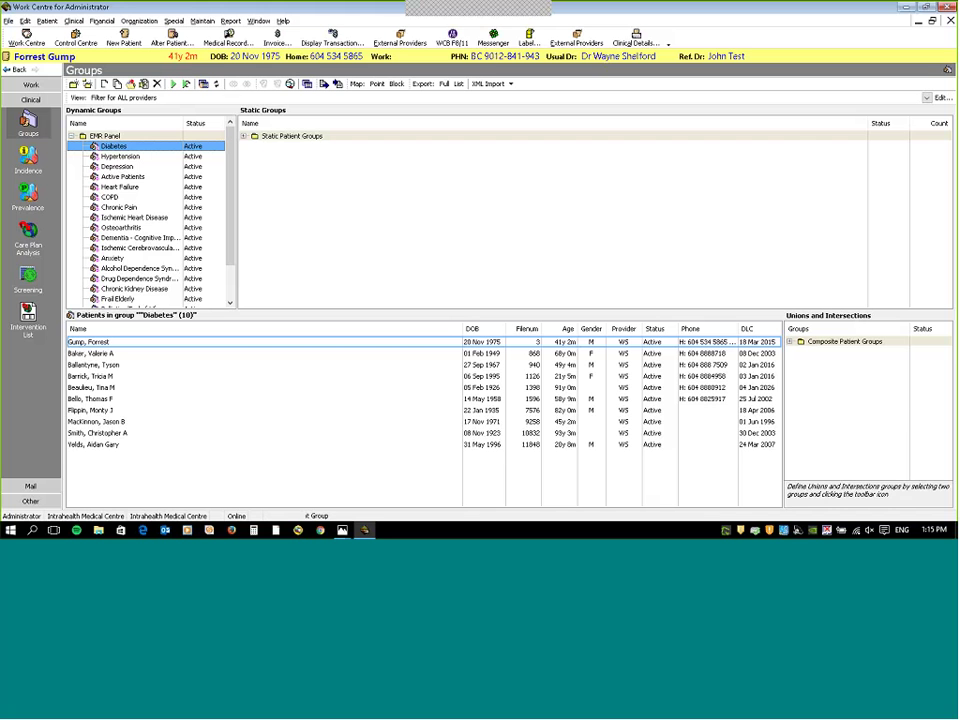
click(204, 87)
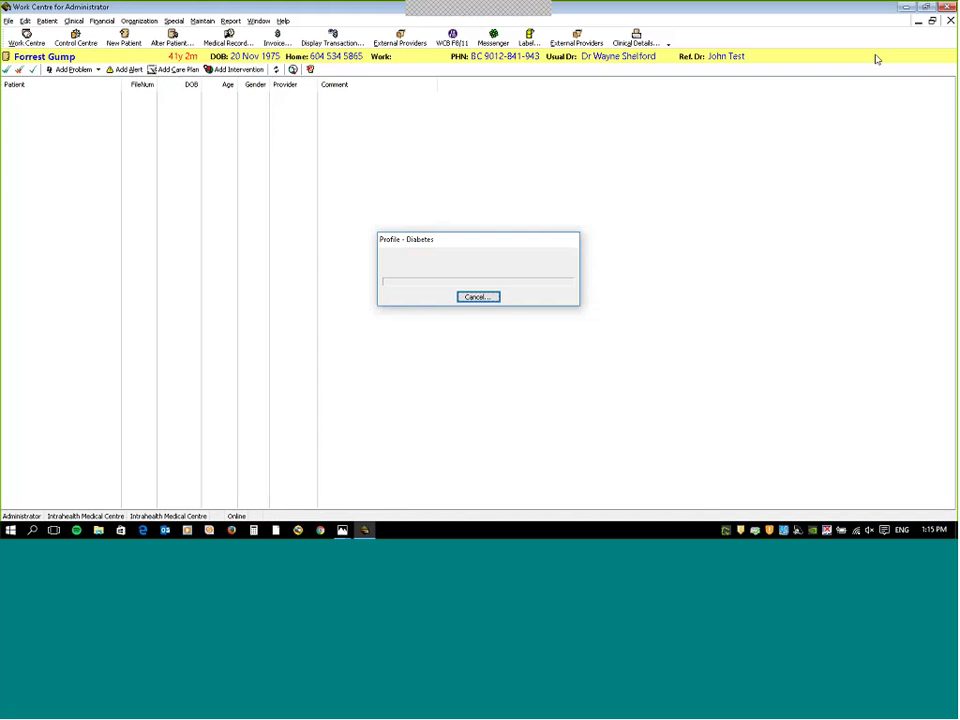
click(933, 21)
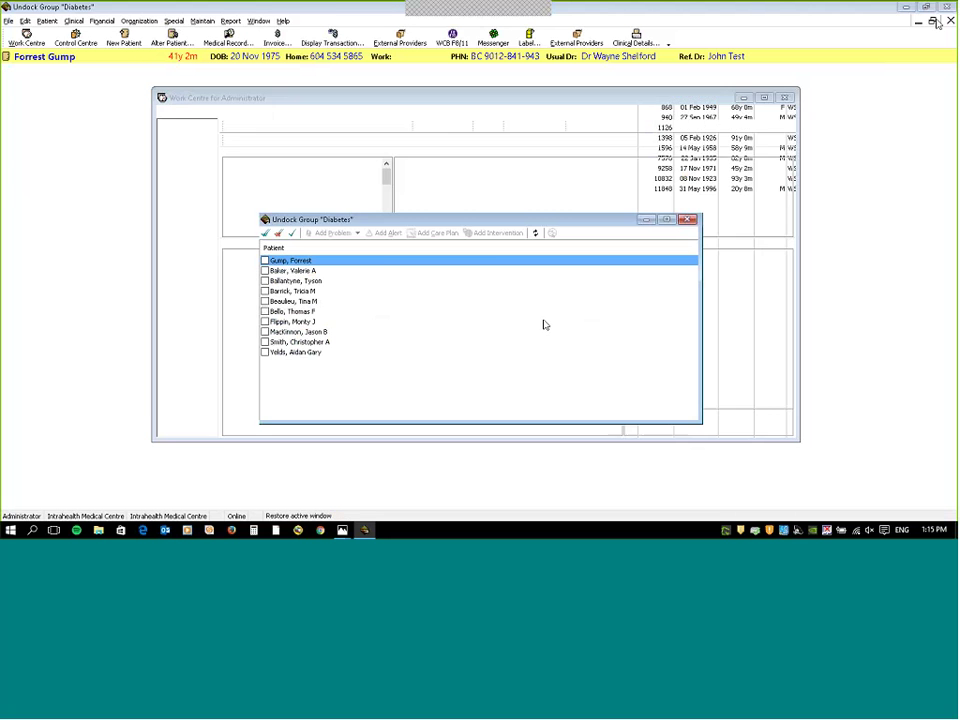
drag(550, 222, 555, 153)
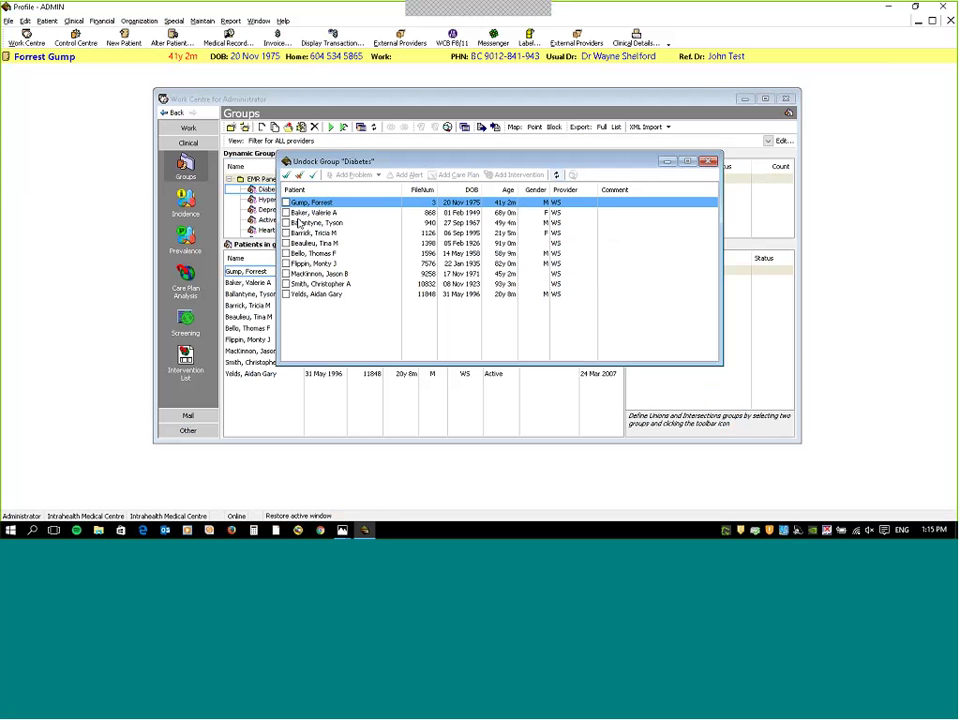
Check all patients in the undocked Diabetes group, review the available problem categories, and close the undocked window.
click(287, 176)
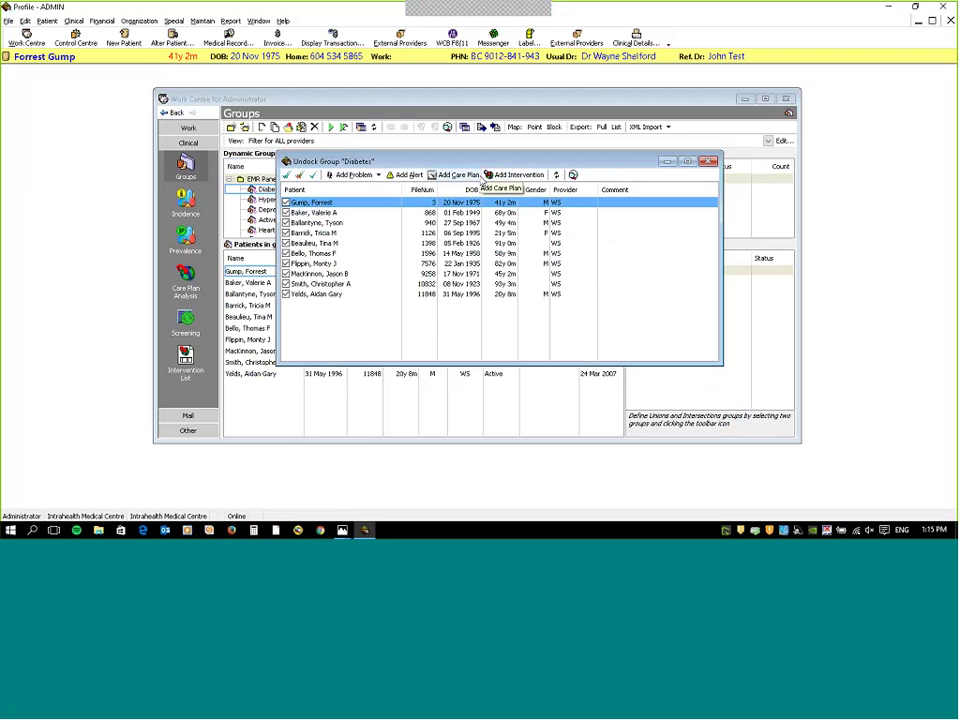
click(379, 175)
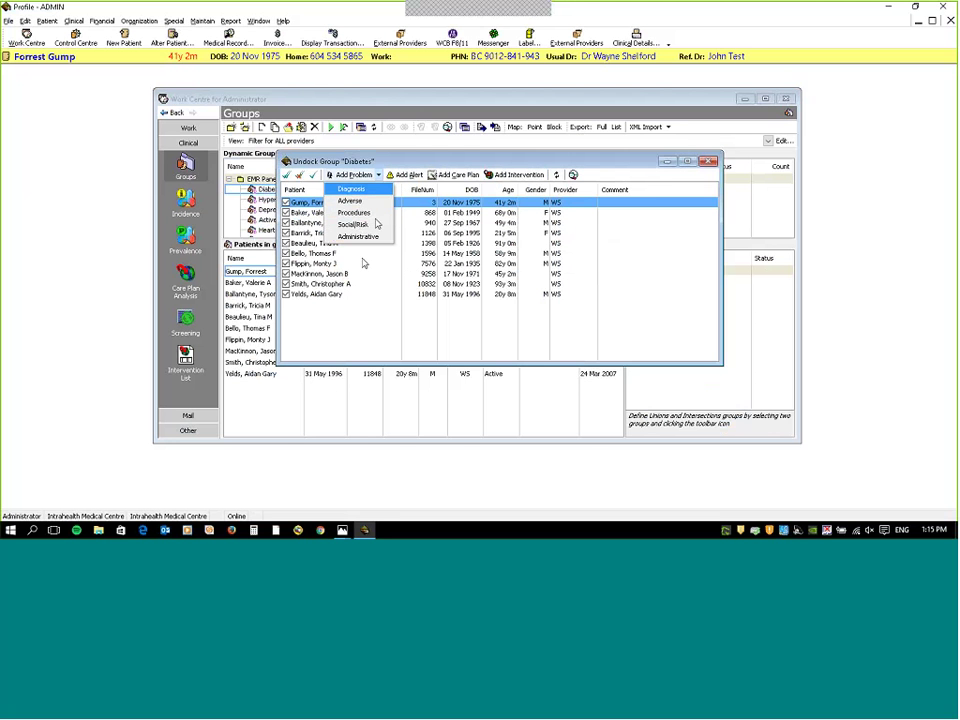
click(422, 313)
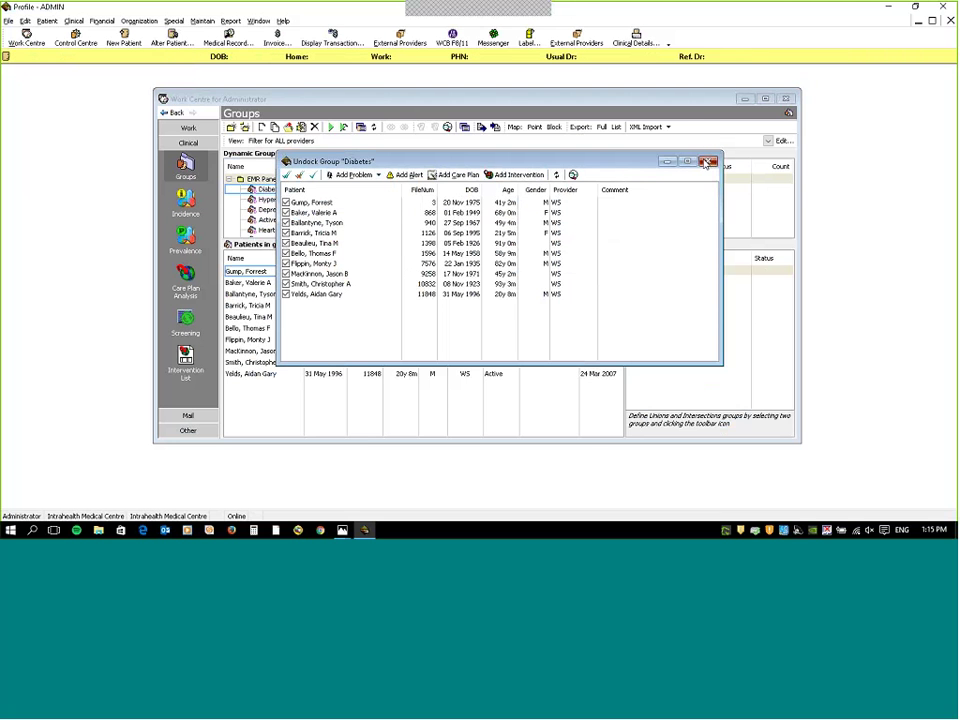
click(707, 161)
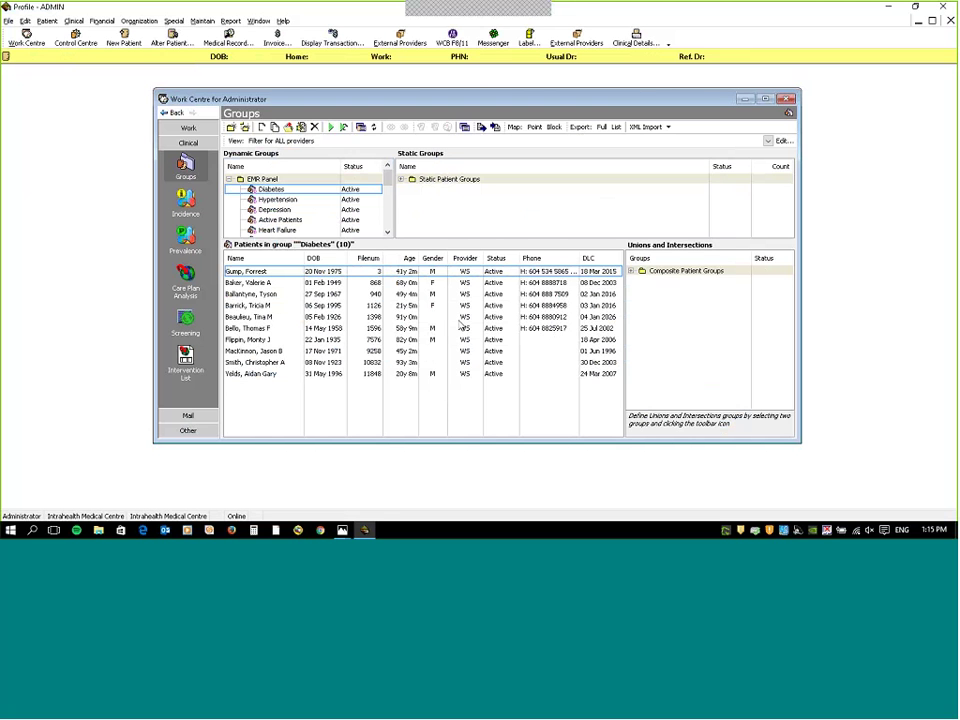
Select every patient in the Diabetes group's patient list and undock the group again.
click(455, 330)
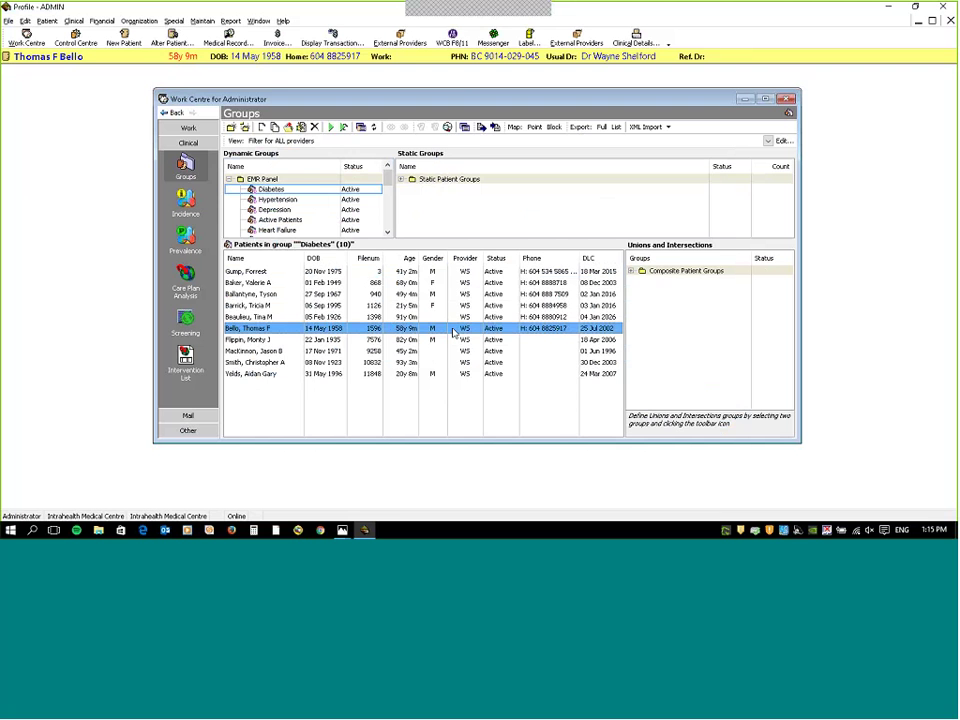
click(309, 432)
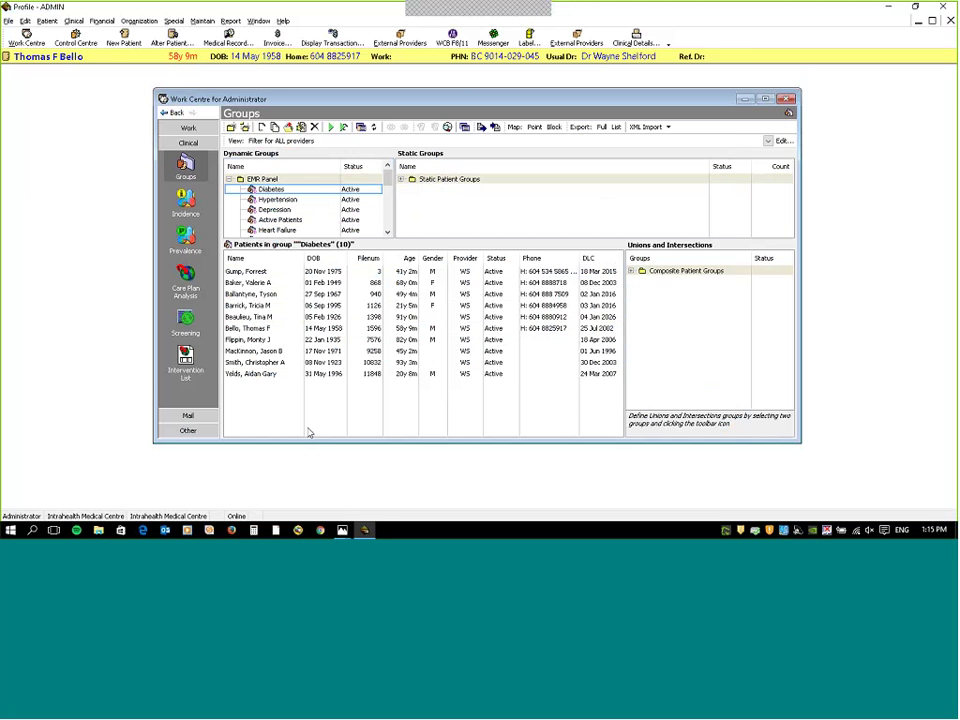
key(s)
click(74, 21)
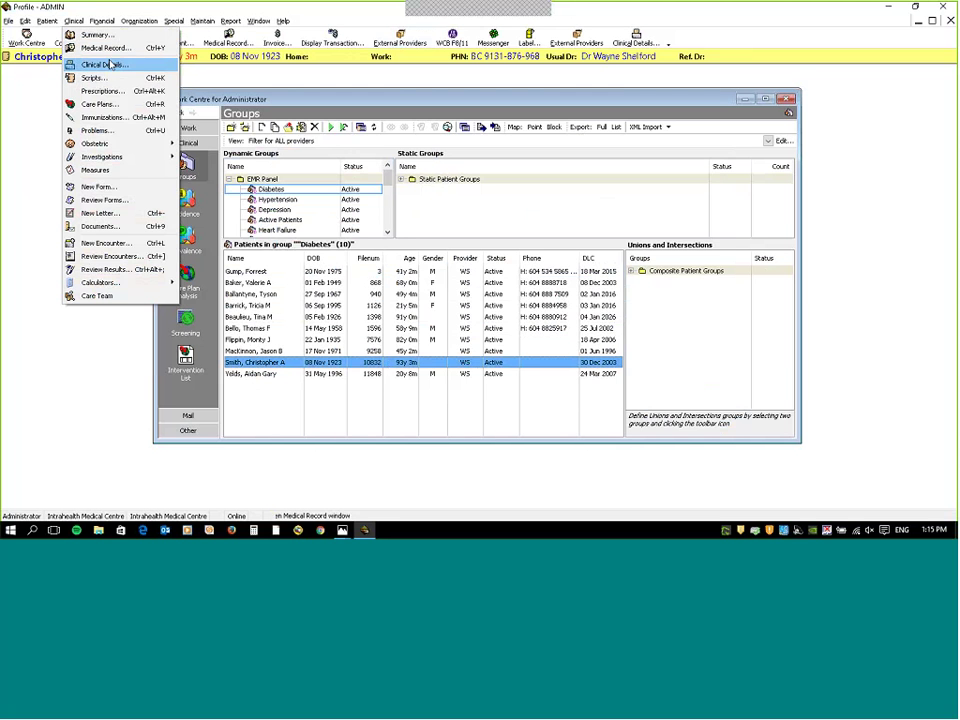
key(Escape)
key(ctrl+a)
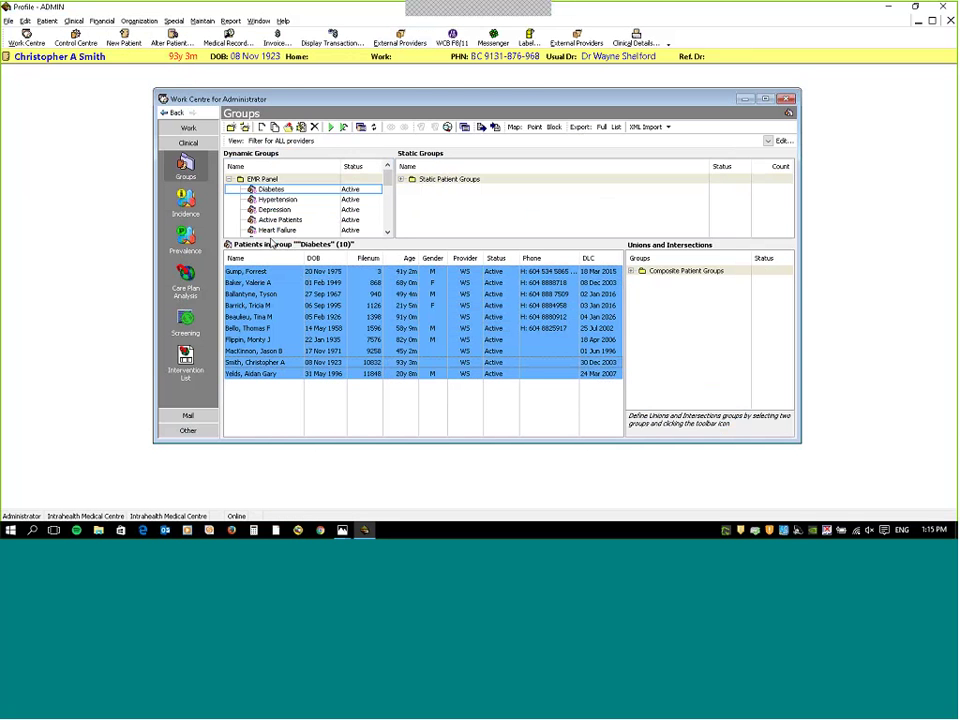
click(361, 127)
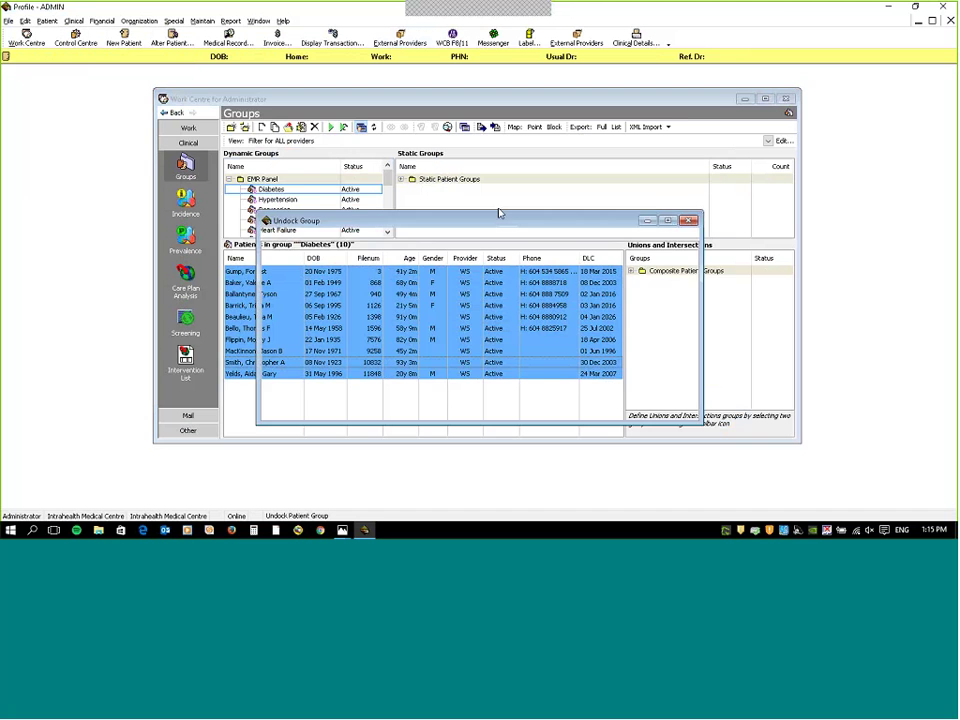
Open a new alert for the Diabetes patient group, check the short codes offered for its type, and cancel the alert.
click(484, 299)
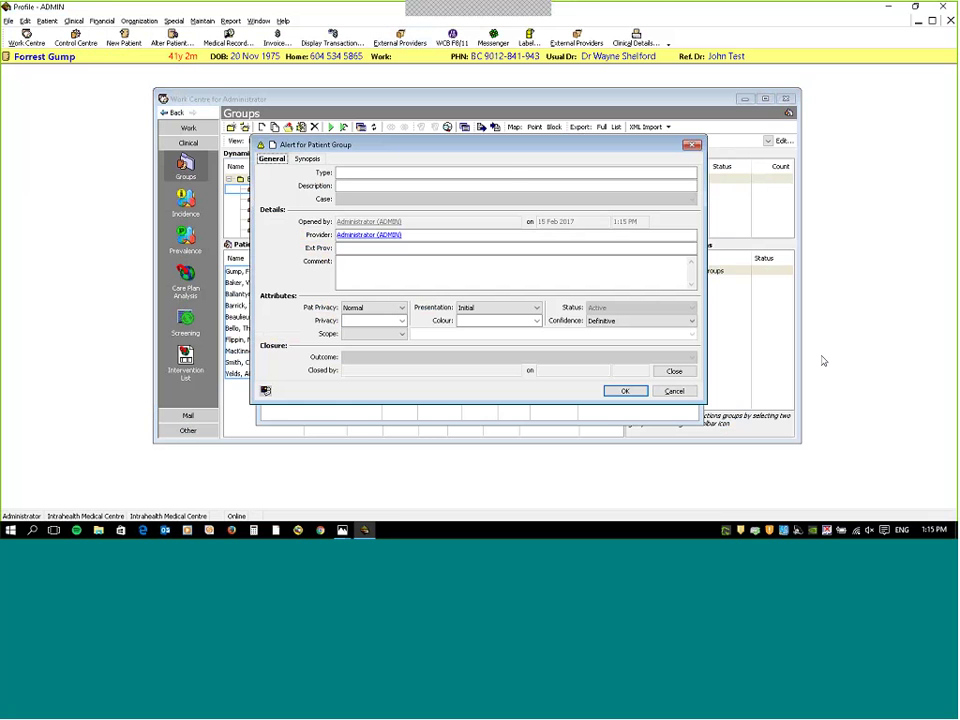
click(511, 174)
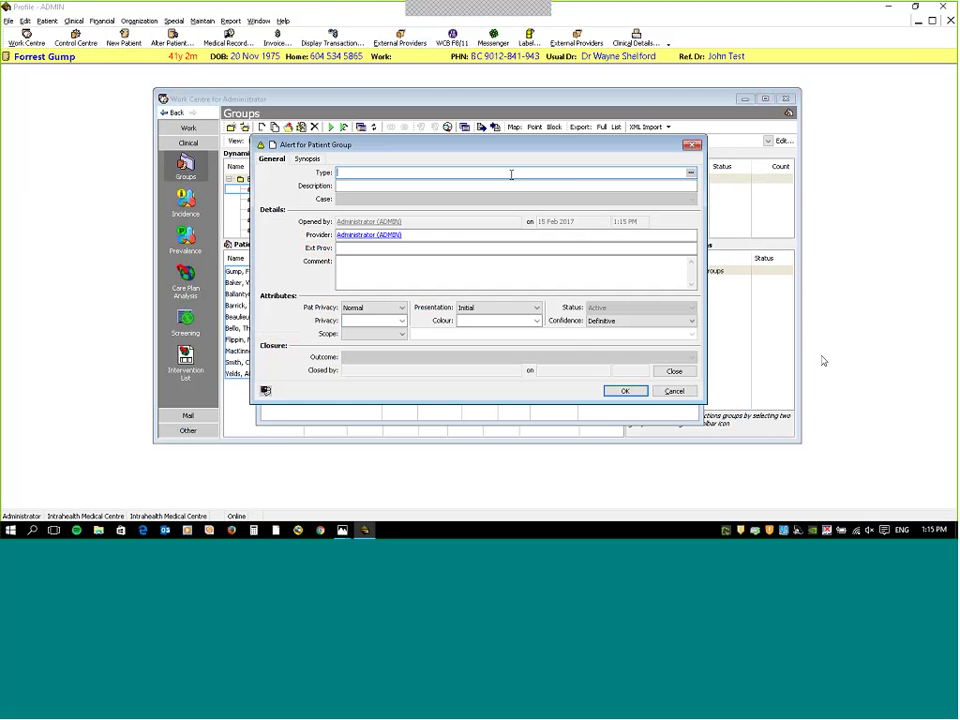
click(689, 174)
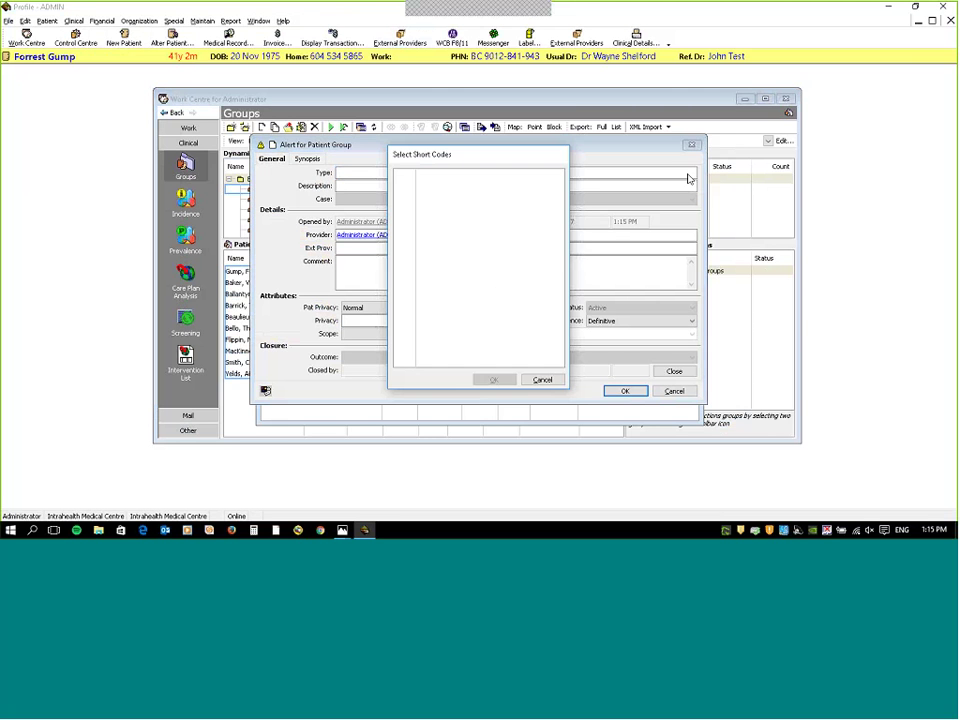
click(537, 379)
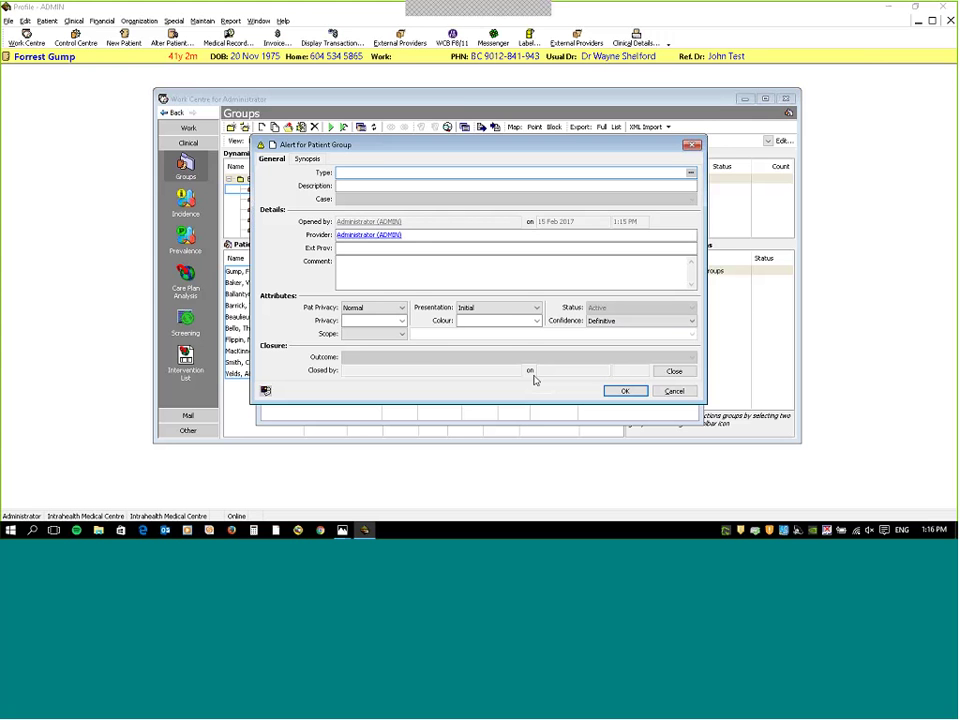
click(672, 390)
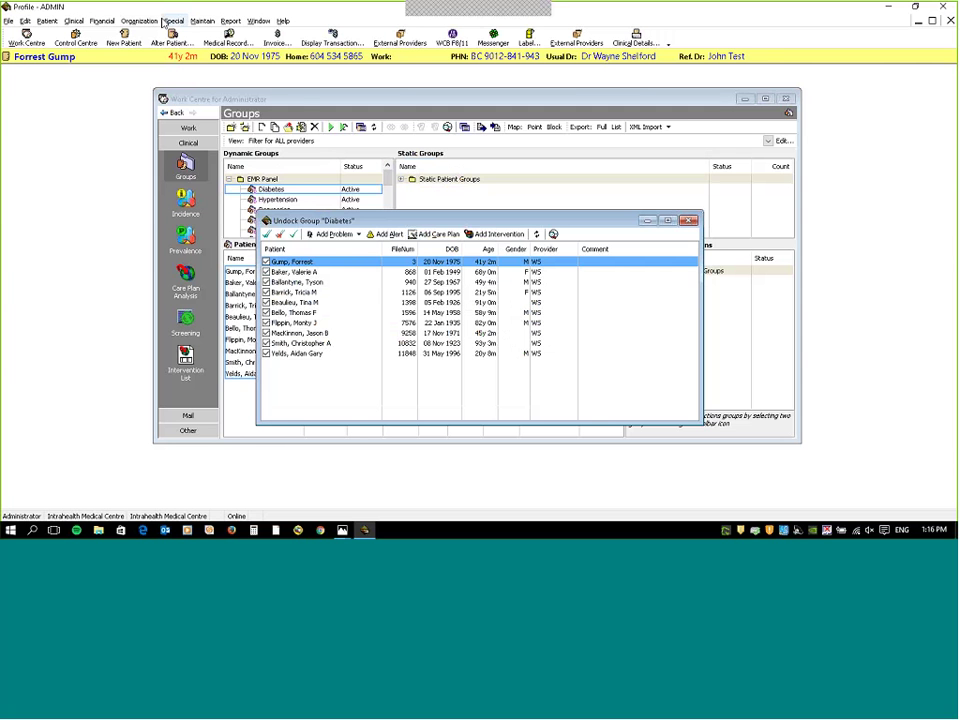
View the blank Diagnosis problem form for the undocked Diabetes group and dismiss it without saving.
click(171, 21)
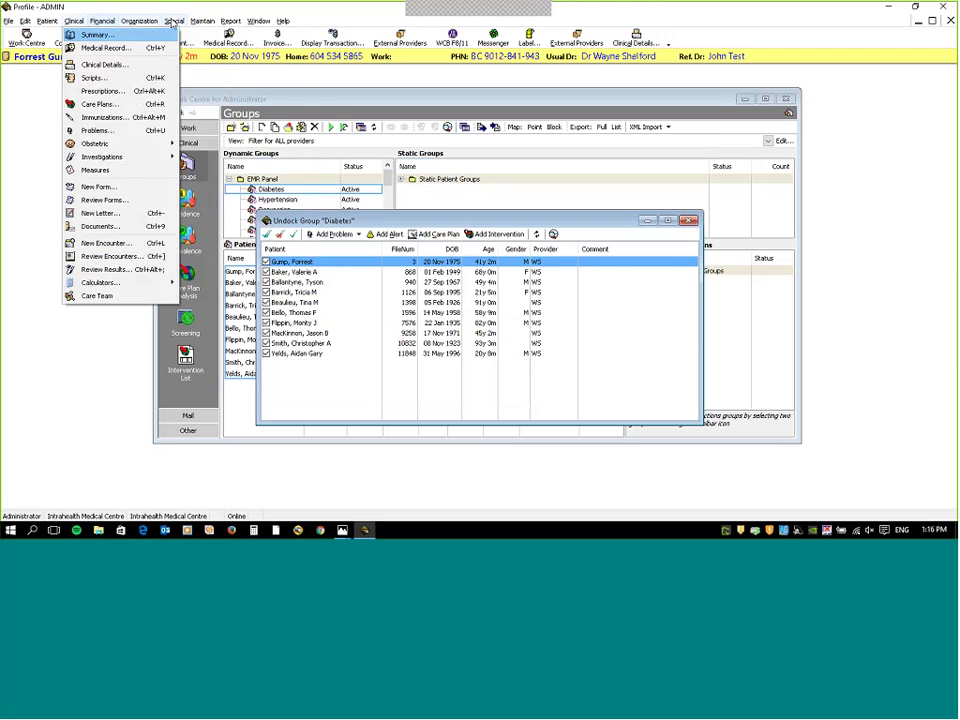
click(171, 21)
click(300, 353)
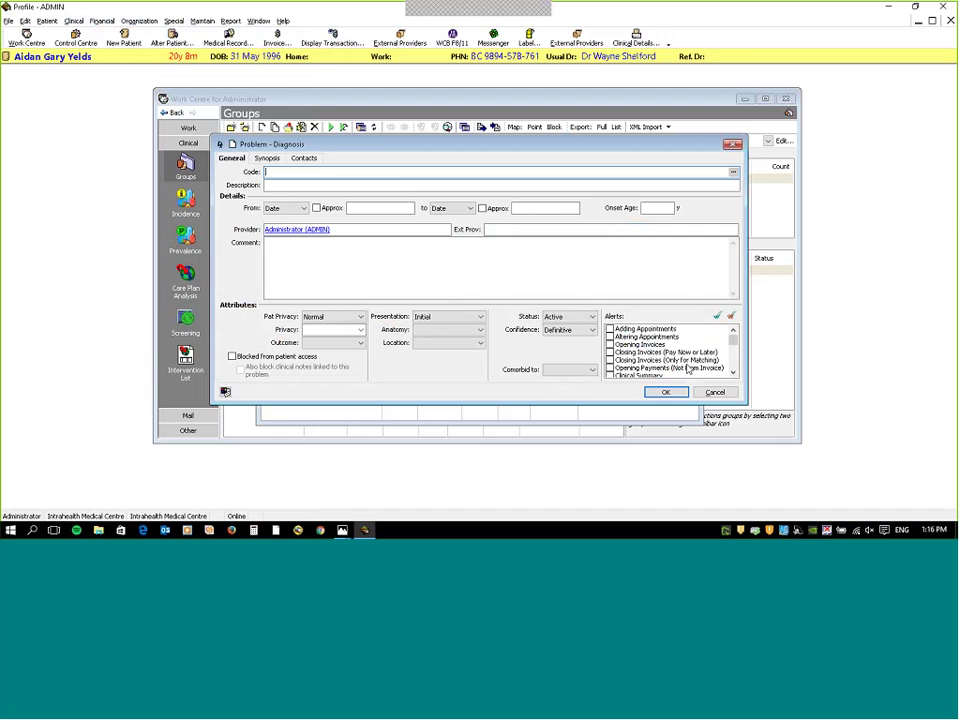
key(Escape)
View the Administrative problem form and its alert options for the Diabetes group, cancel it, and close the undocked window.
click(358, 234)
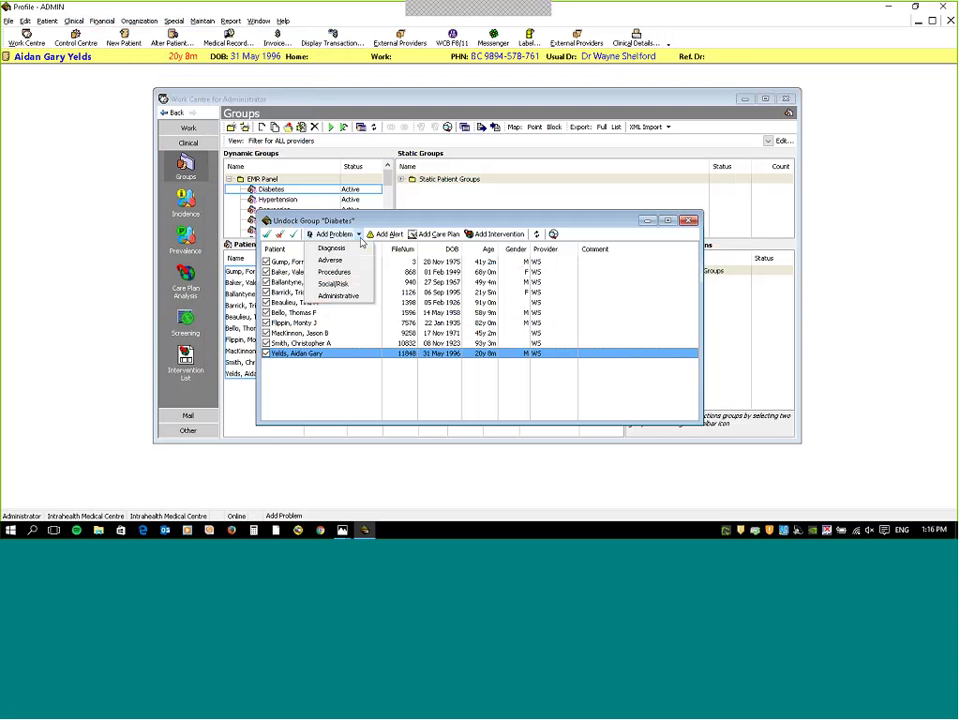
click(349, 298)
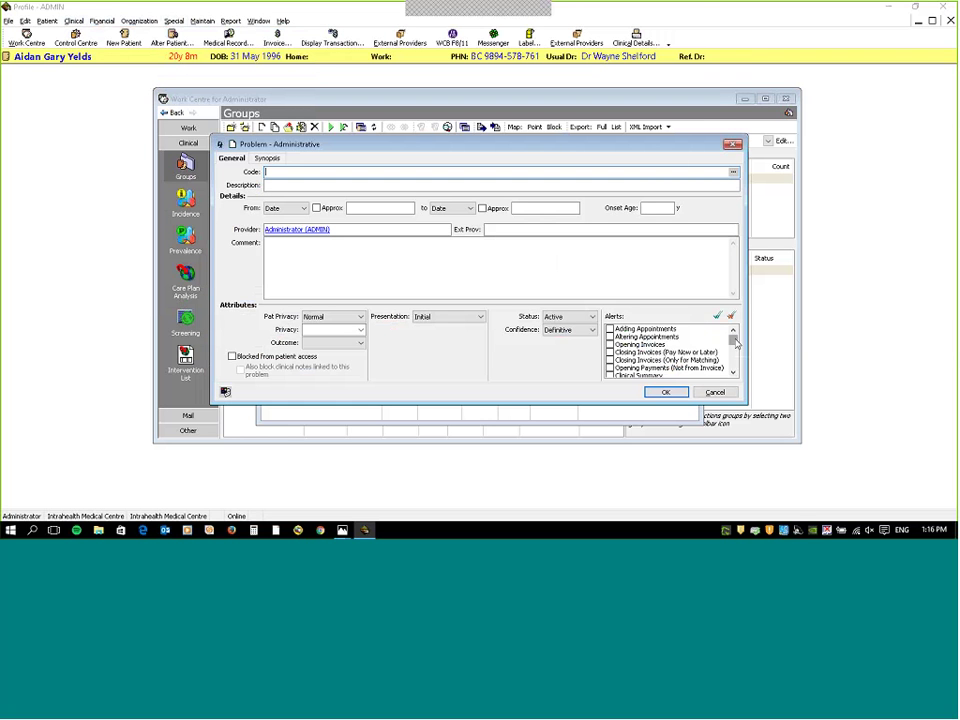
mouse_move(735, 341)
mouse_down()
mouse_move(734, 368)
mouse_move(733, 336)
mouse_up()
click(716, 392)
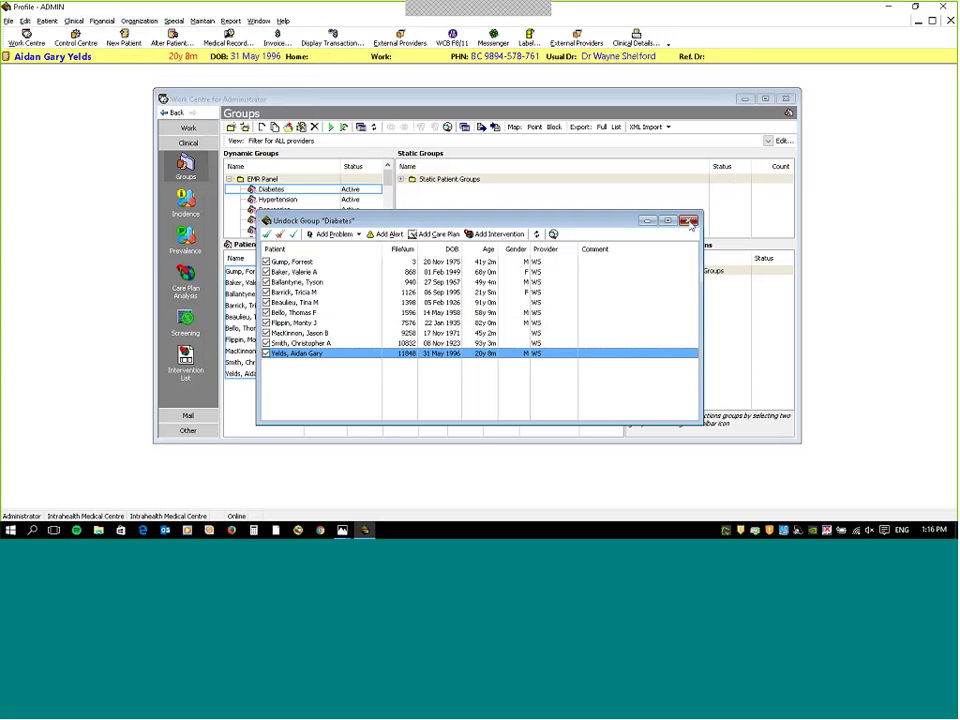
click(690, 222)
click(533, 390)
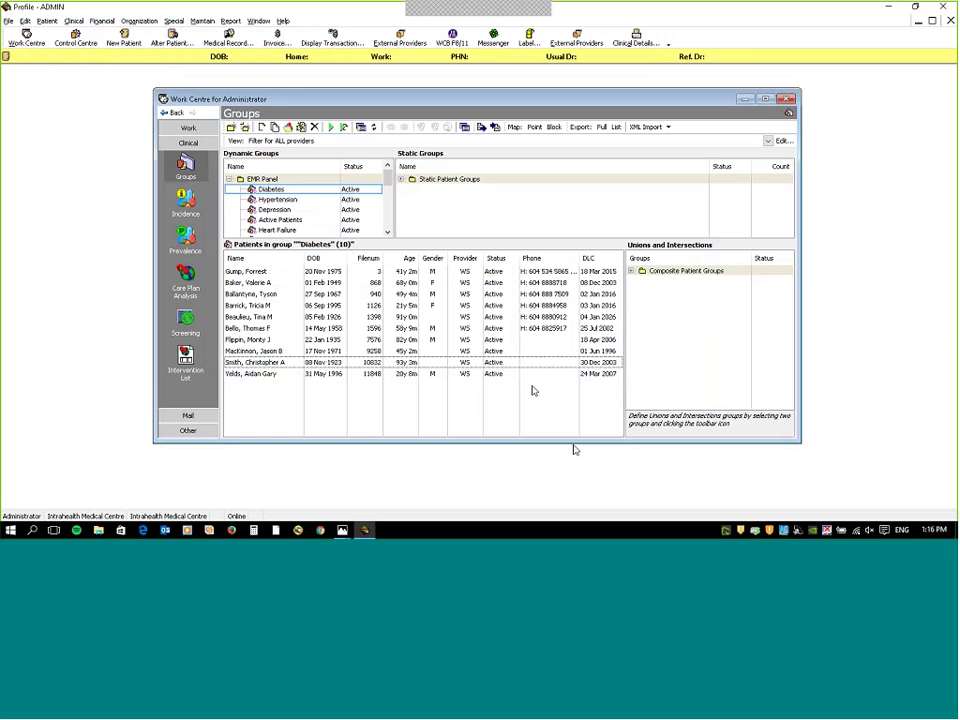
Maximize the Work Centre window and open the dynamic group for patients on 5 or more active medications for editing.
double_click(472, 98)
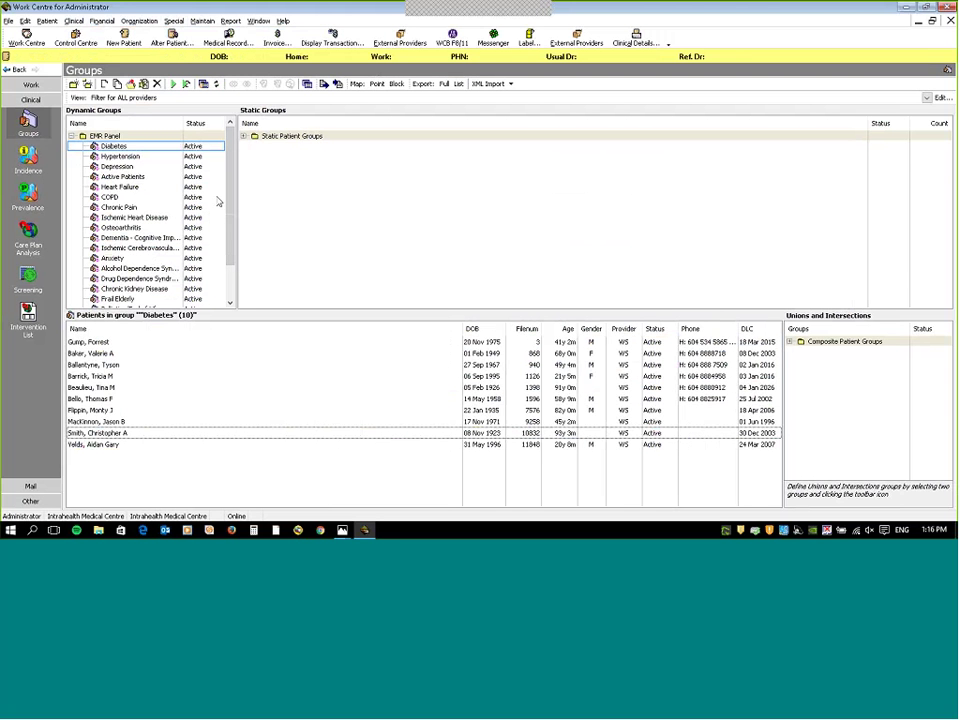
scroll(218, 210, down, 2)
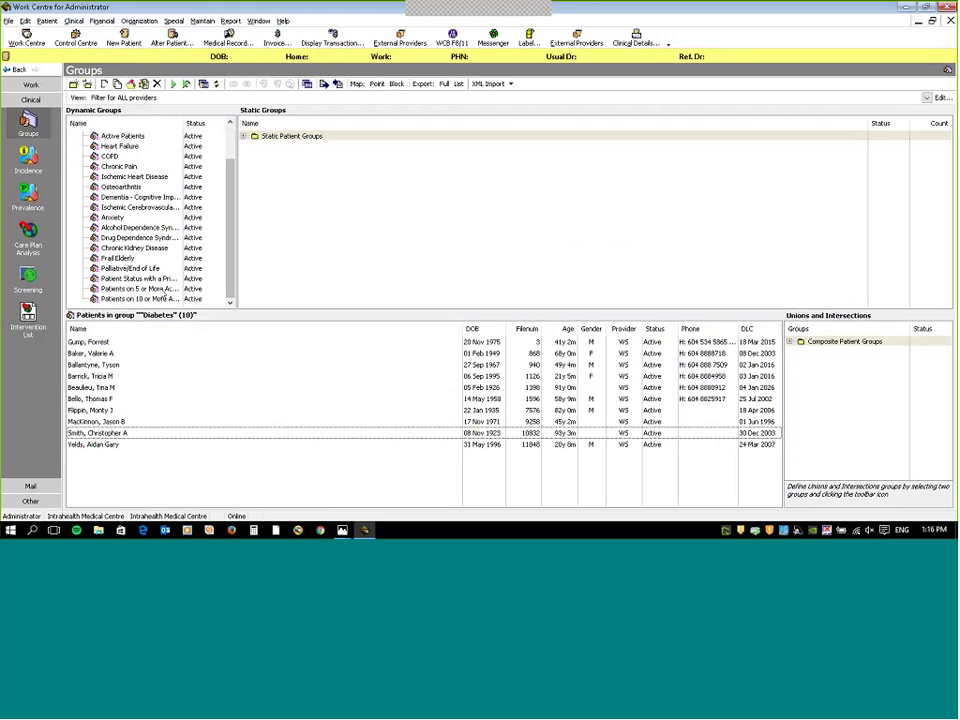
click(150, 289)
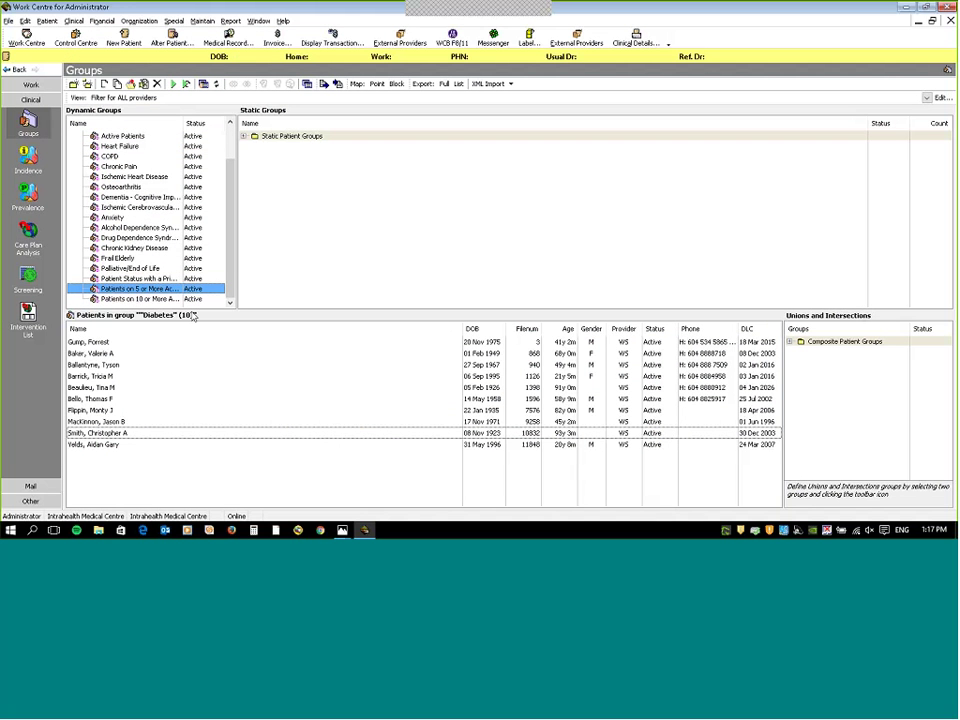
click(150, 290)
right_click(177, 291)
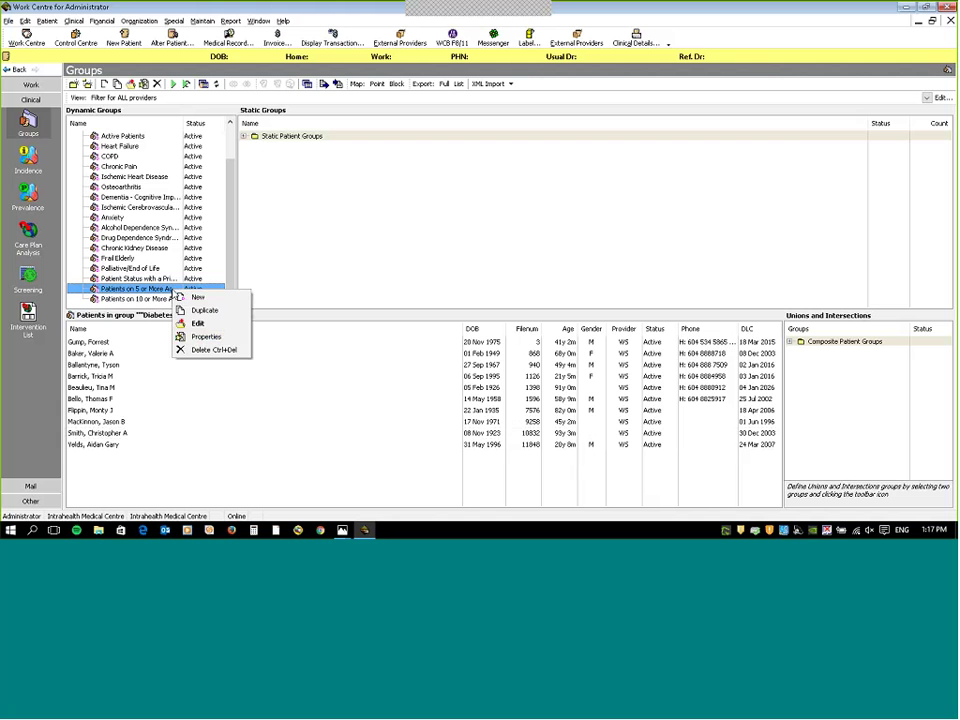
click(199, 323)
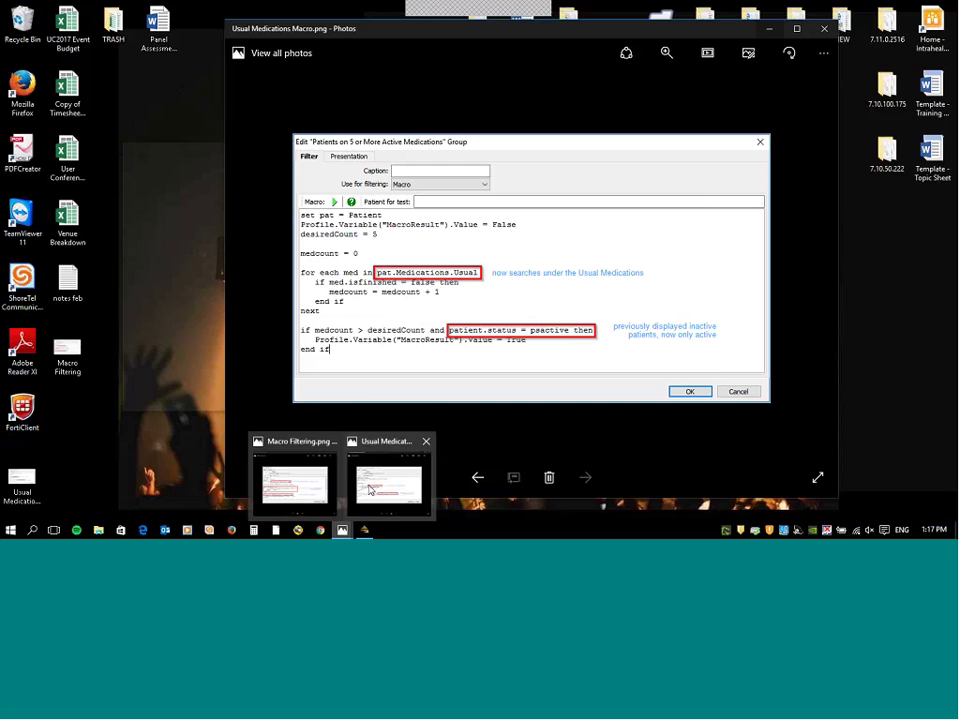
Examine the annotated Usual Medications Macro image alongside the group's filter macro, then minimize the image and cancel the group edit.
click(385, 505)
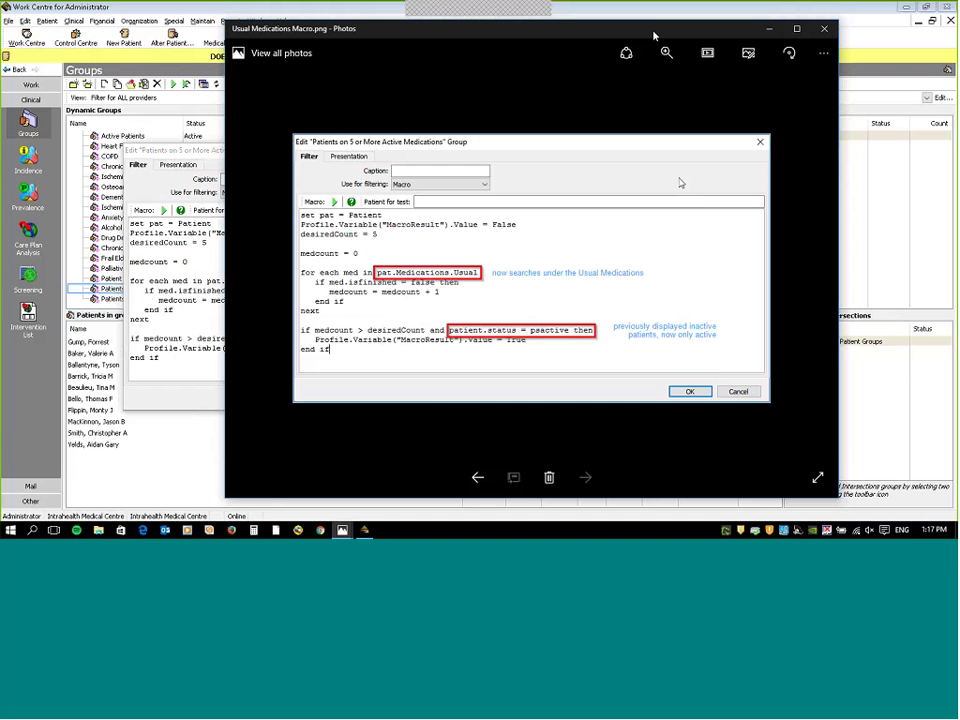
drag(654, 36, 613, 36)
drag(683, 35, 784, 25)
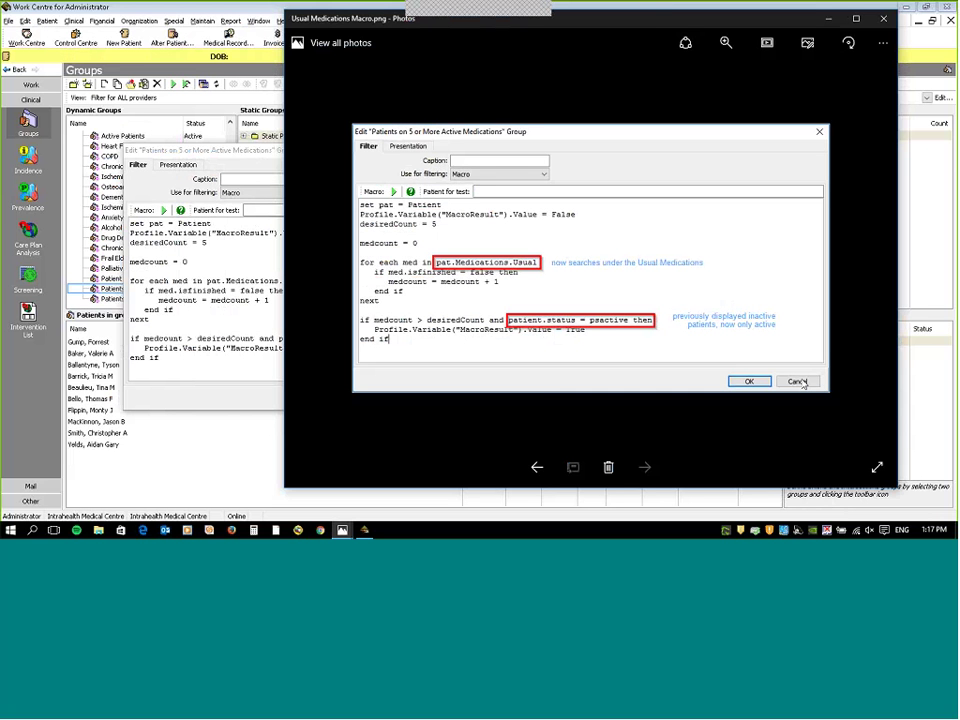
click(830, 20)
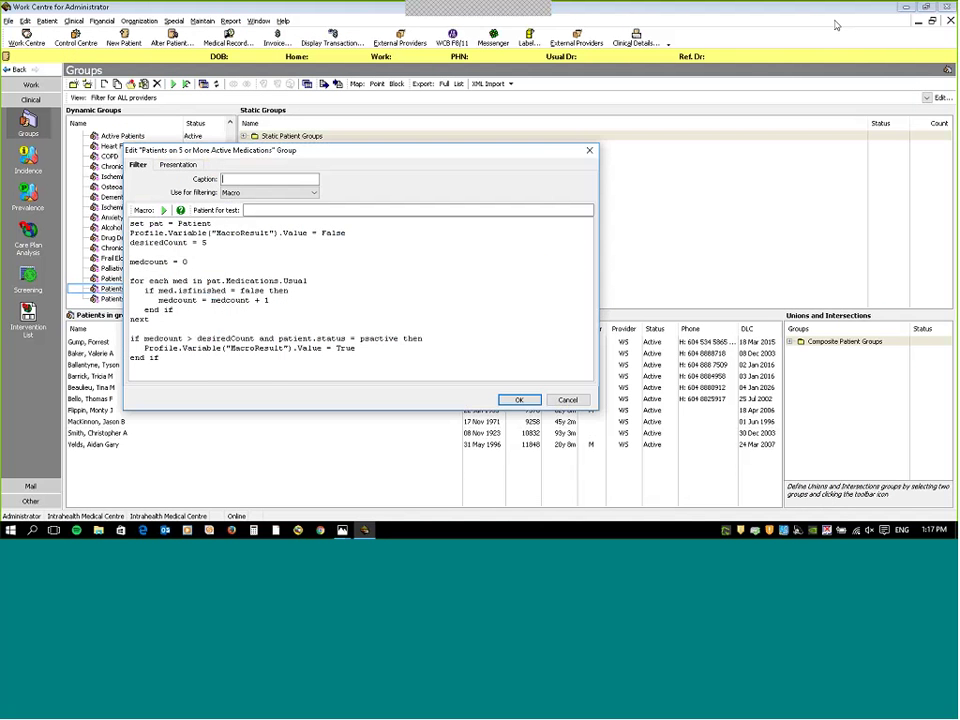
drag(539, 147, 679, 126)
click(711, 381)
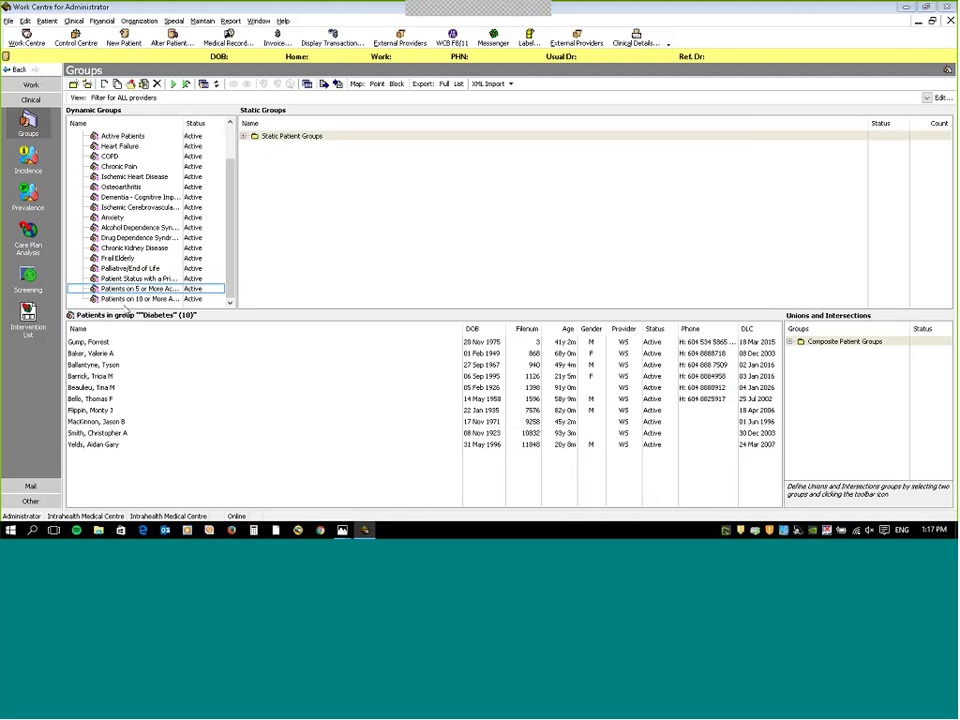
Try to run the 5 or More Active Medications group, restart Profile, and log back in with the account password.
click(174, 85)
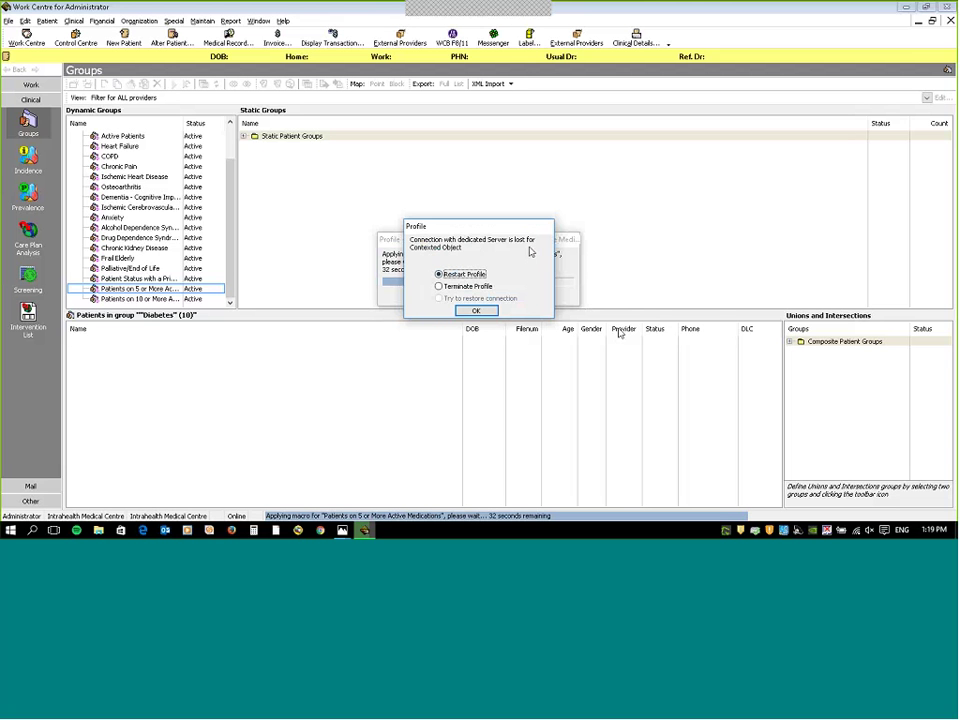
click(476, 311)
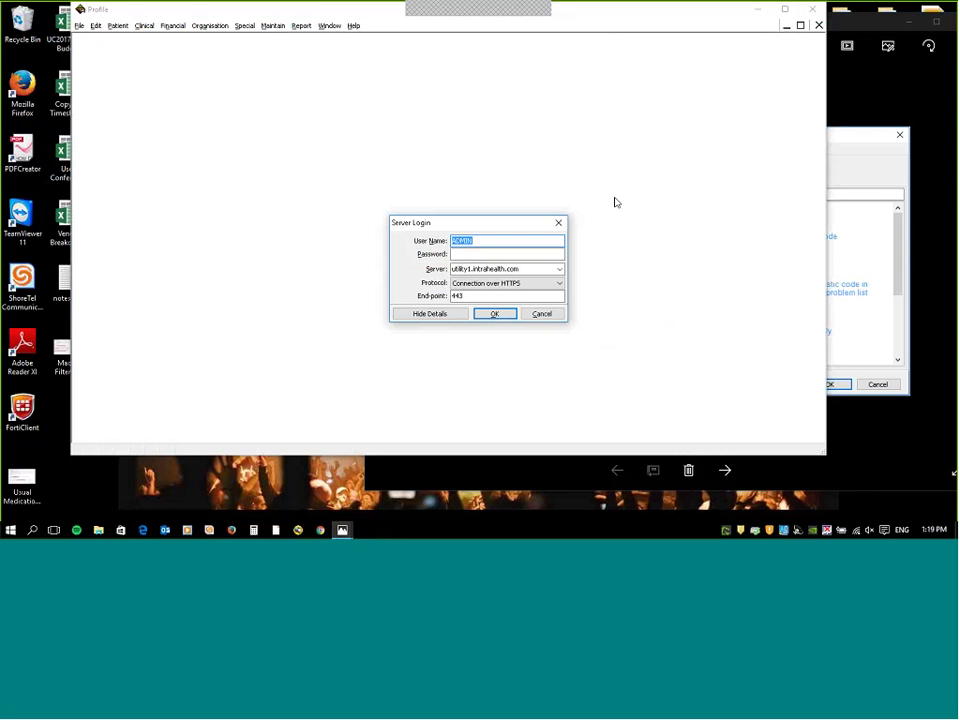
click(518, 255)
text(*****)
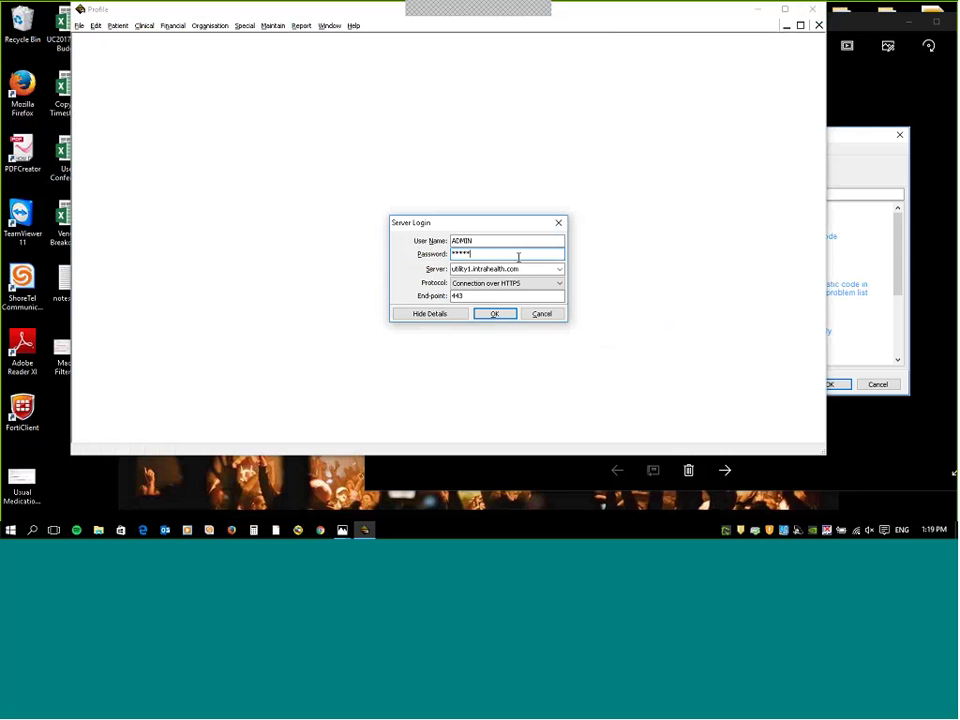
text(*)
key(Return)
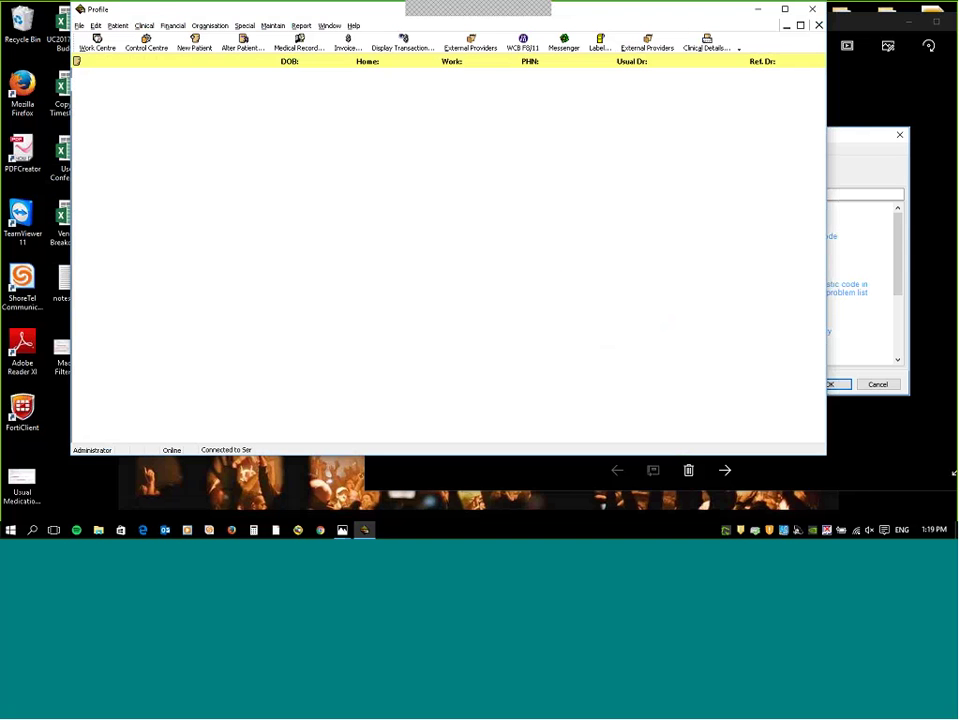
Reopen the patient groups in a maximized Work Centre and rename the EMR Panel category as "EMR Panel (DO NOT MODIFY)".
click(786, 14)
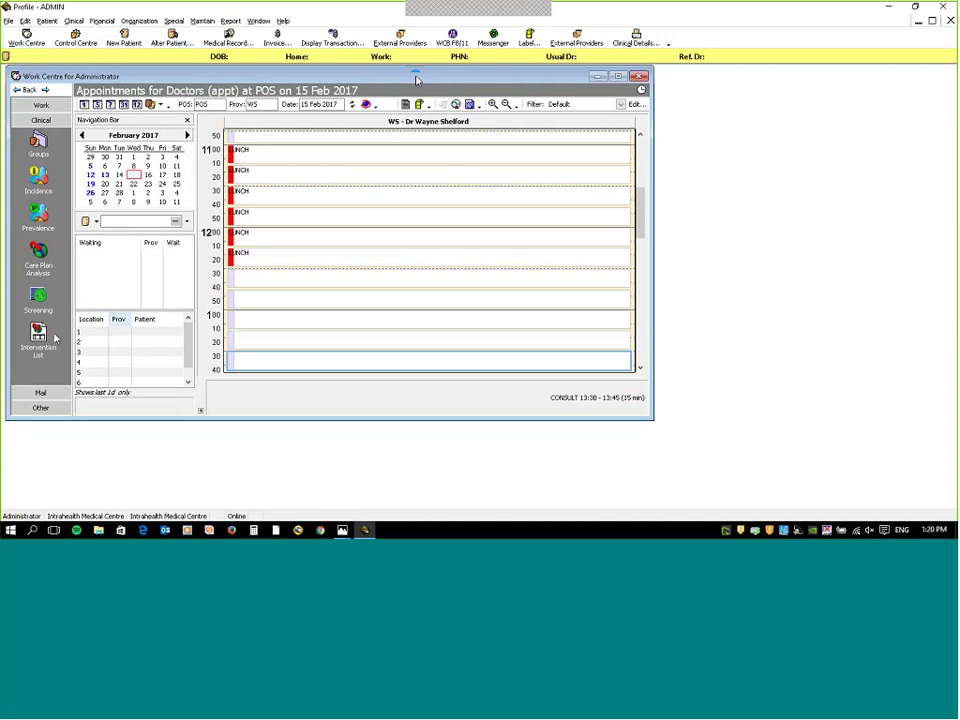
click(617, 76)
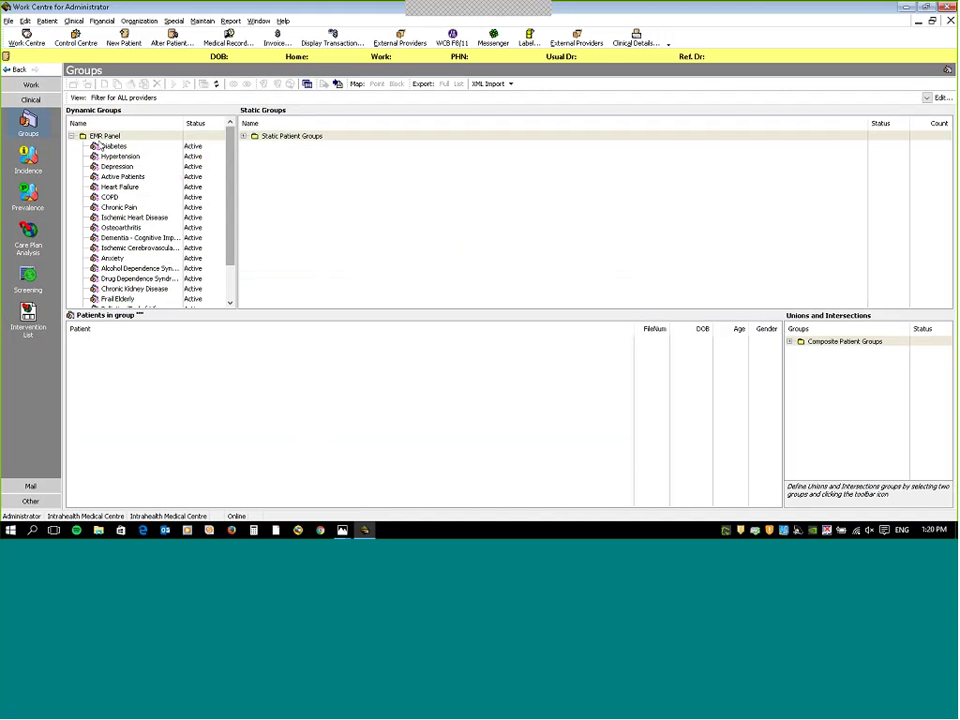
click(105, 136)
right_click(115, 141)
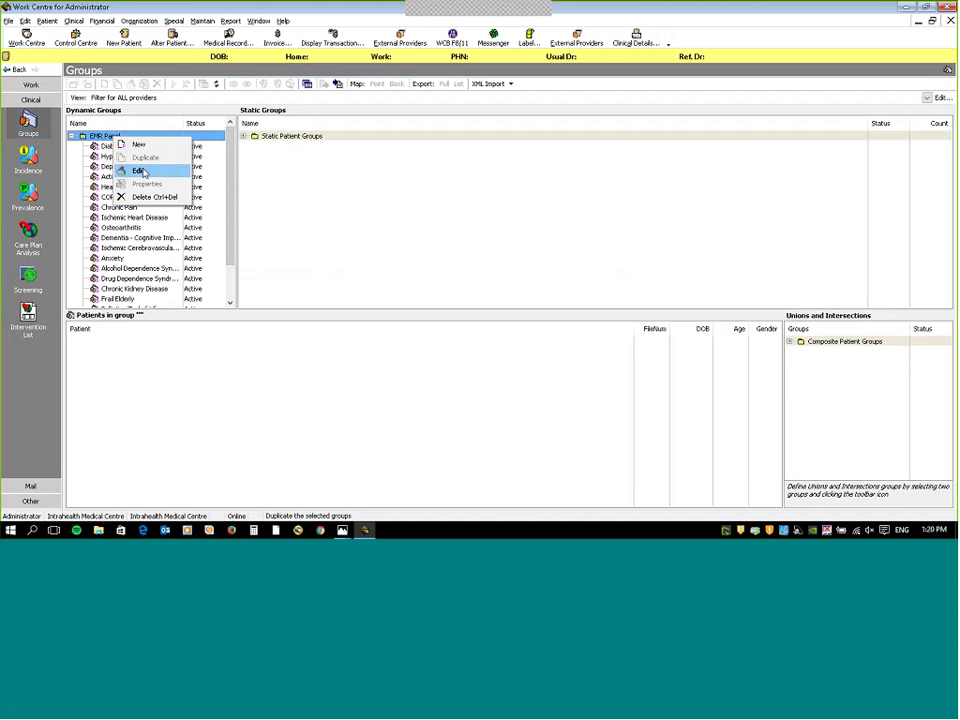
click(143, 173)
key(End)
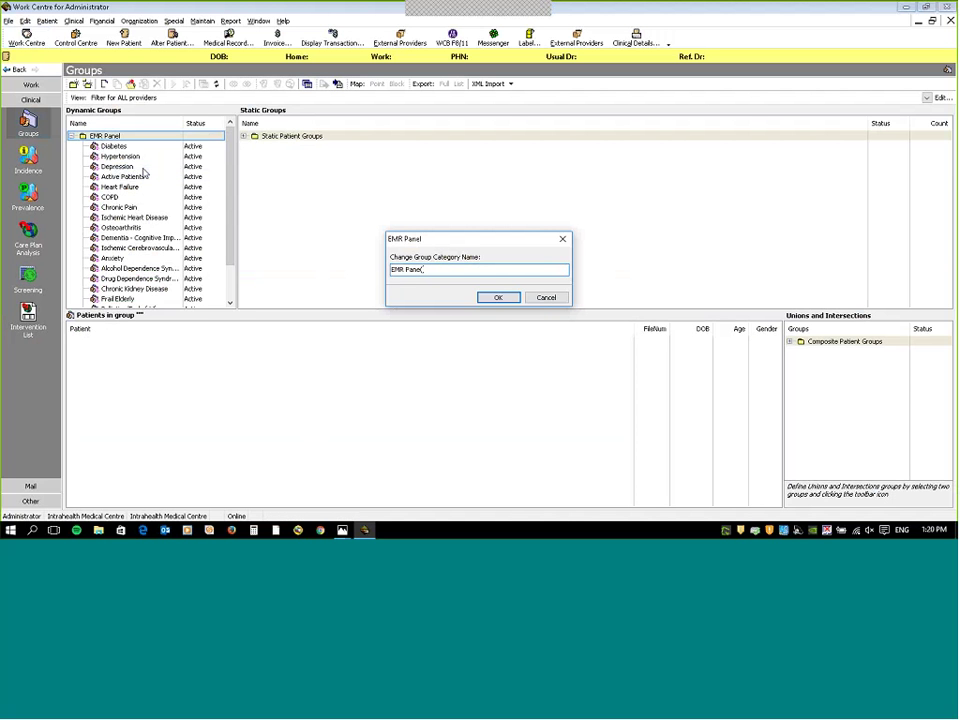
text((DO NOT MODIFY))
click(498, 297)
Run the dynamic group for patients on 5 or more active medications again.
scroll(222, 291, down, 2)
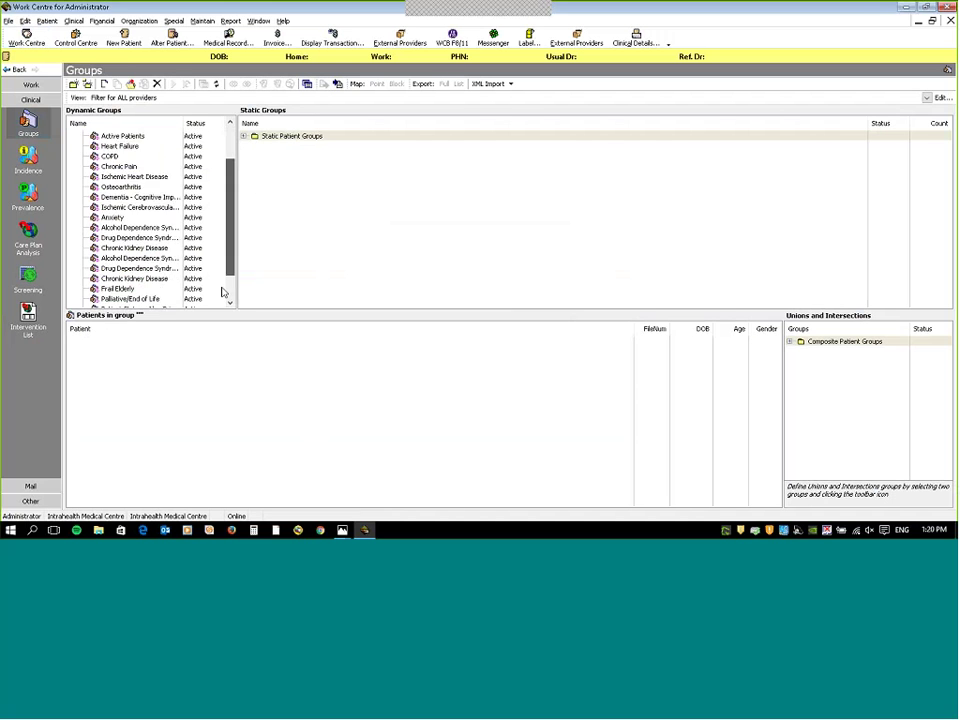
click(205, 291)
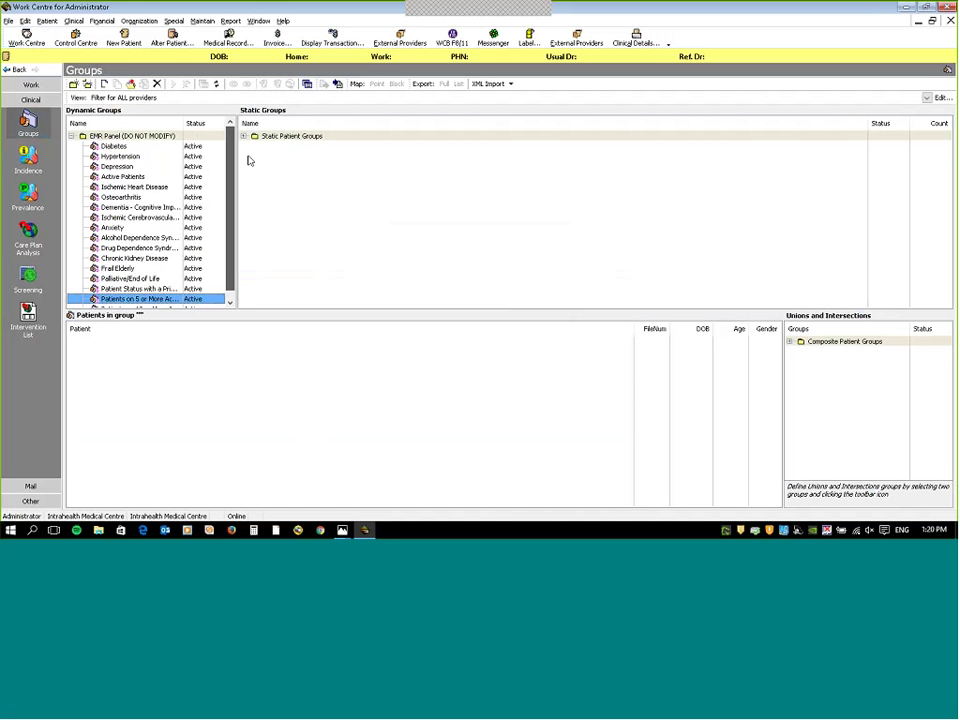
scroll(150, 230, down, 2)
right_click(152, 288)
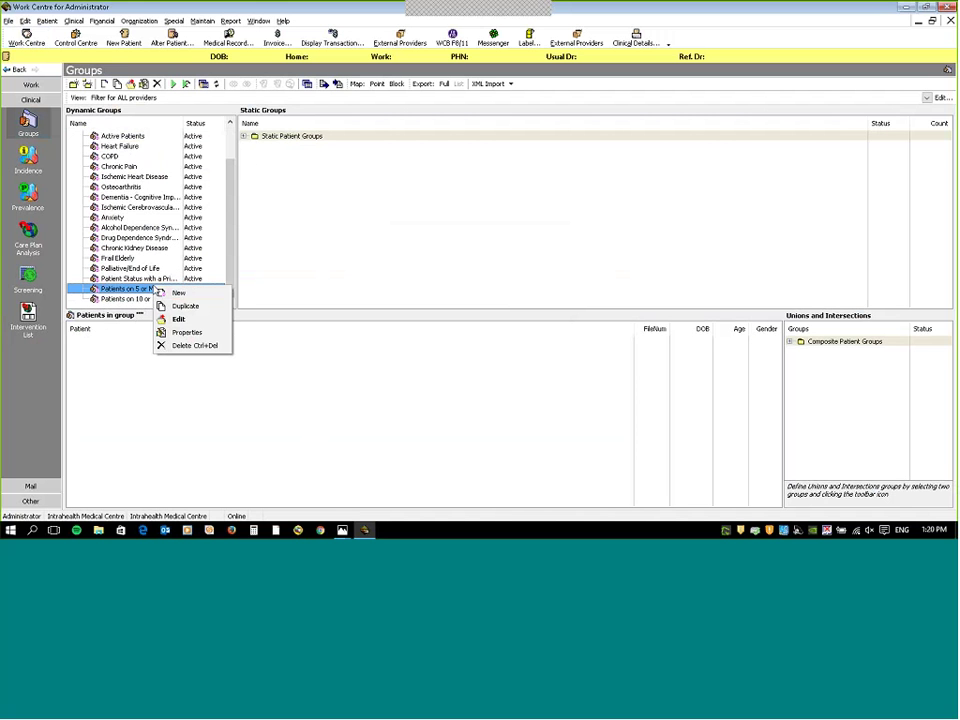
click(178, 318)
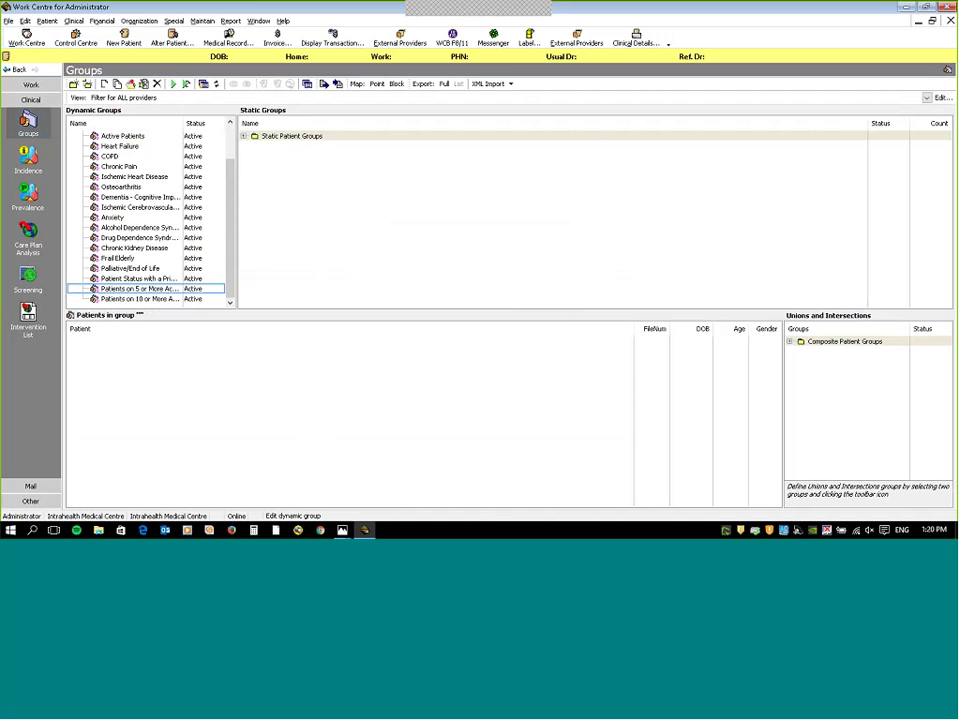
click(173, 84)
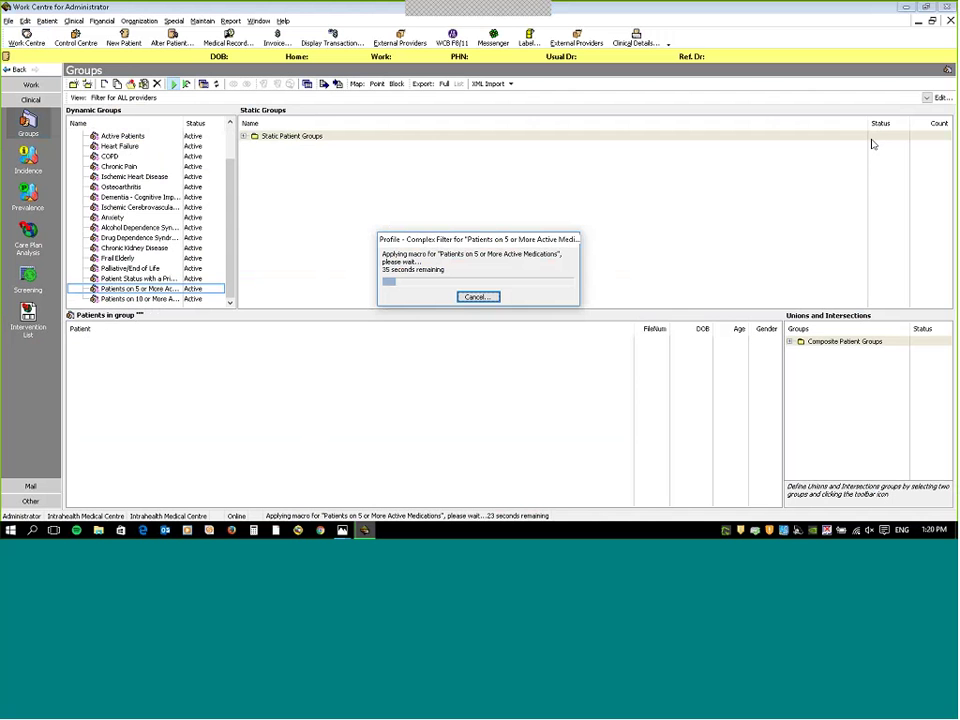
Examine the Usual Medications Macro image side by side with the running group filter, and close the image.
mouse_move(345, 530)
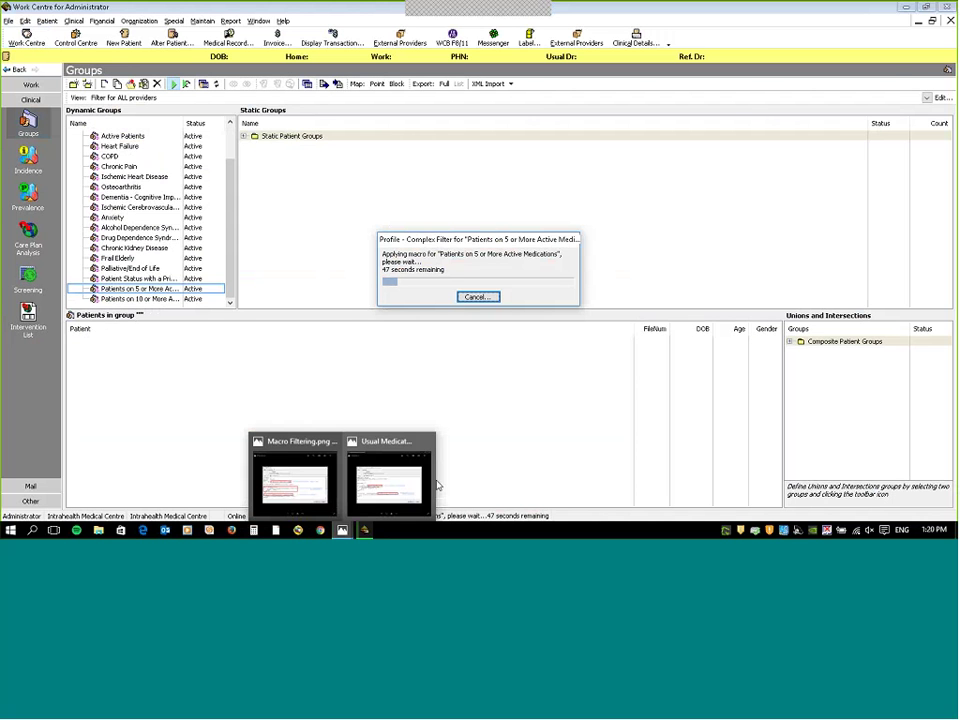
click(390, 480)
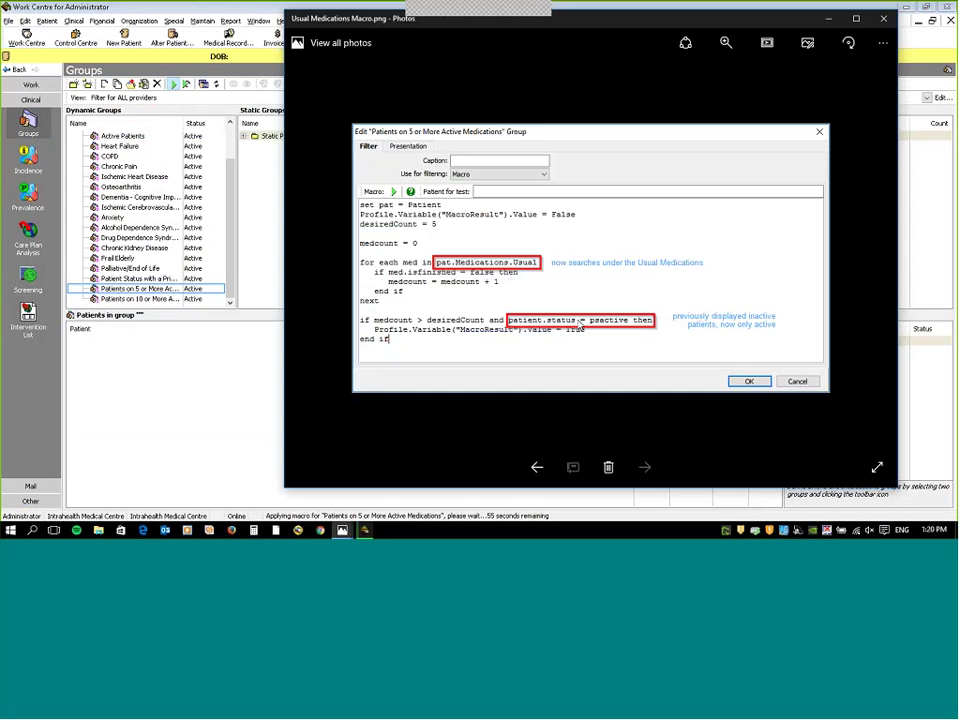
drag(450, 23, 374, 21)
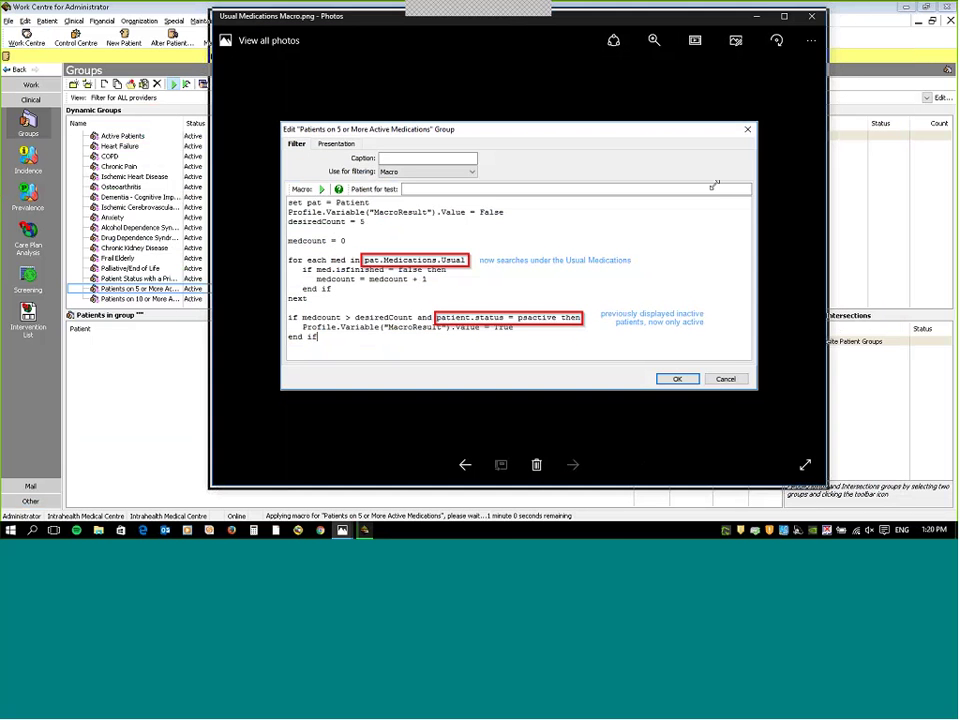
drag(520, 16, 514, 188)
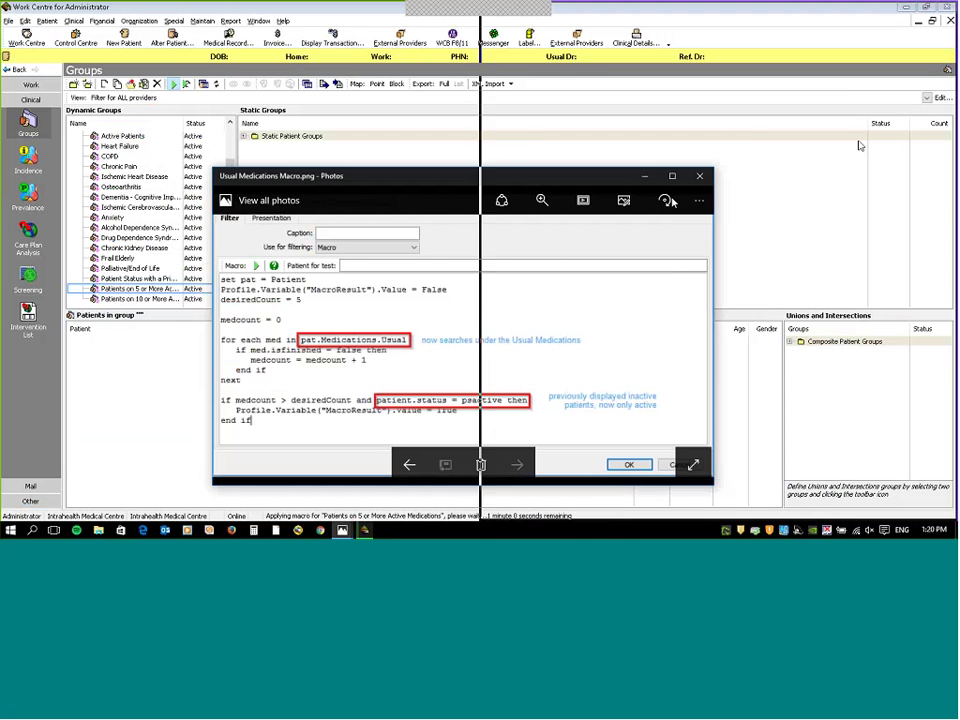
key(super+Right)
click(408, 499)
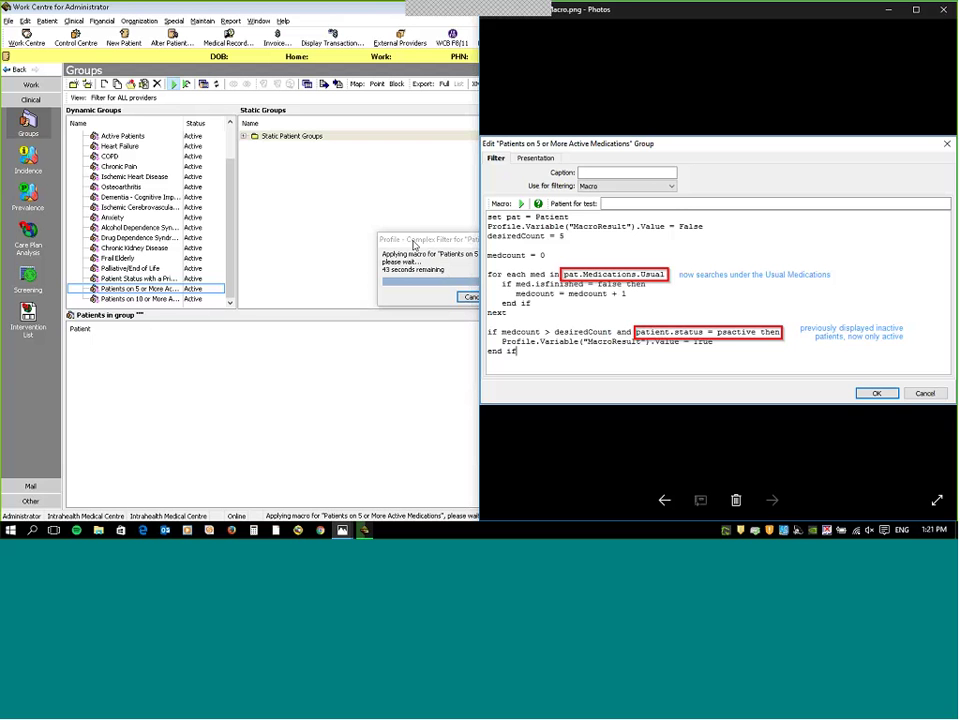
click(942, 9)
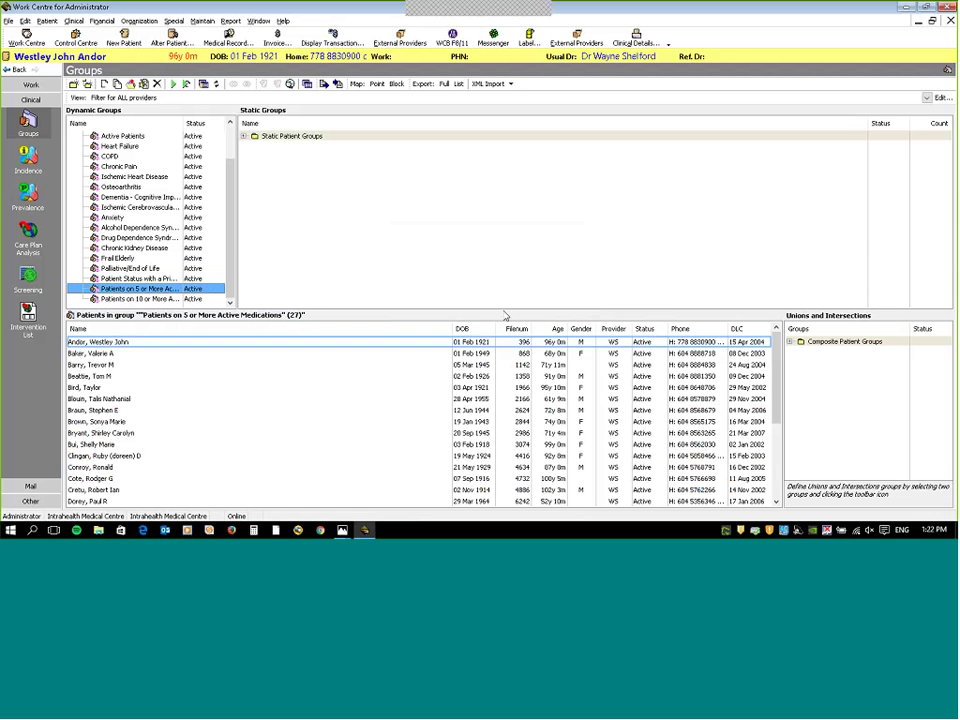
Enlarge the group's patient list and examine the usual prescriptions in the clinical details of the 102-year-old male patient.
drag(300, 309, 300, 228)
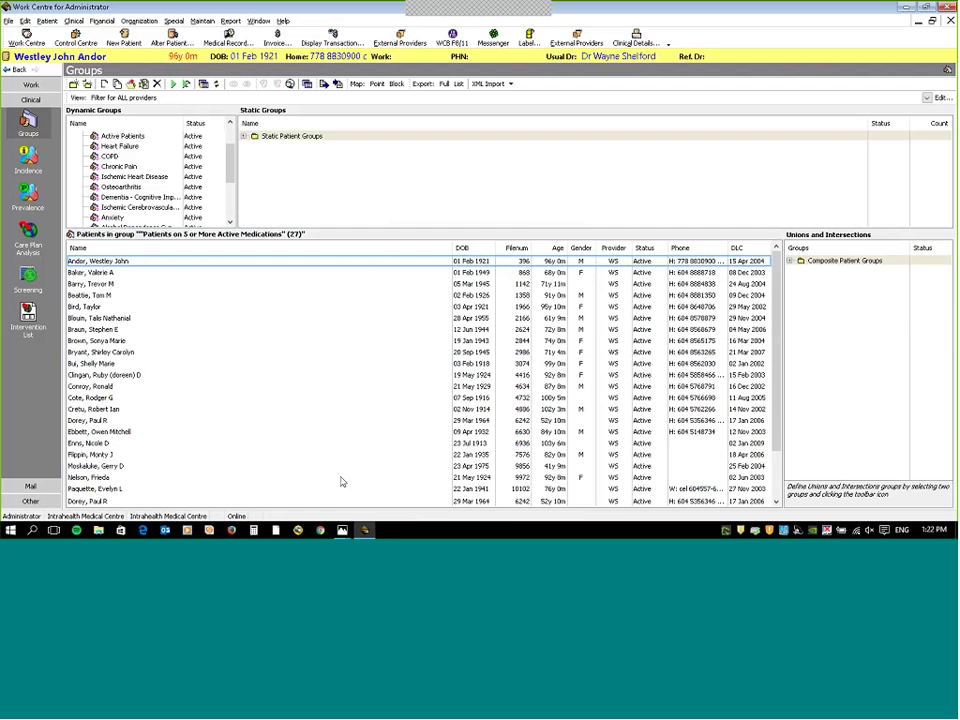
drag(779, 277, 797, 326)
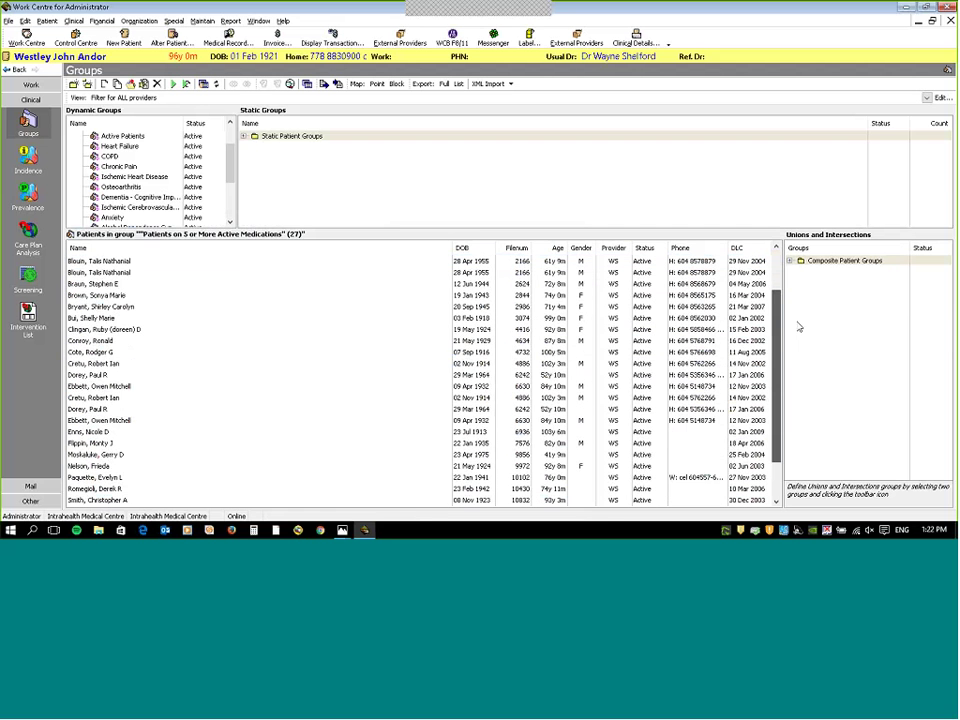
click(356, 353)
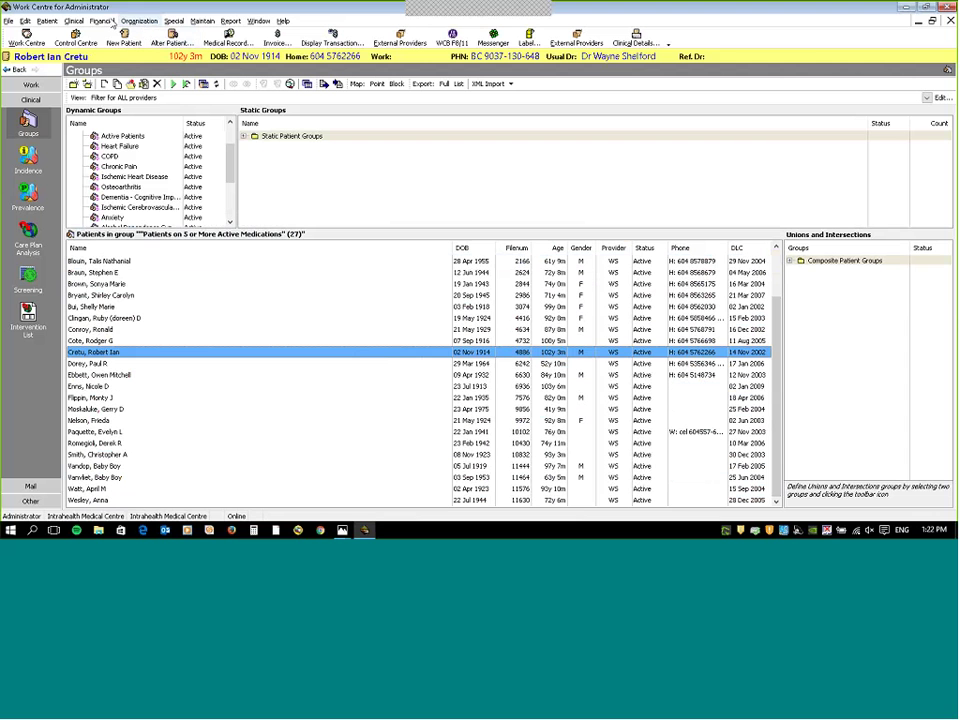
click(75, 21)
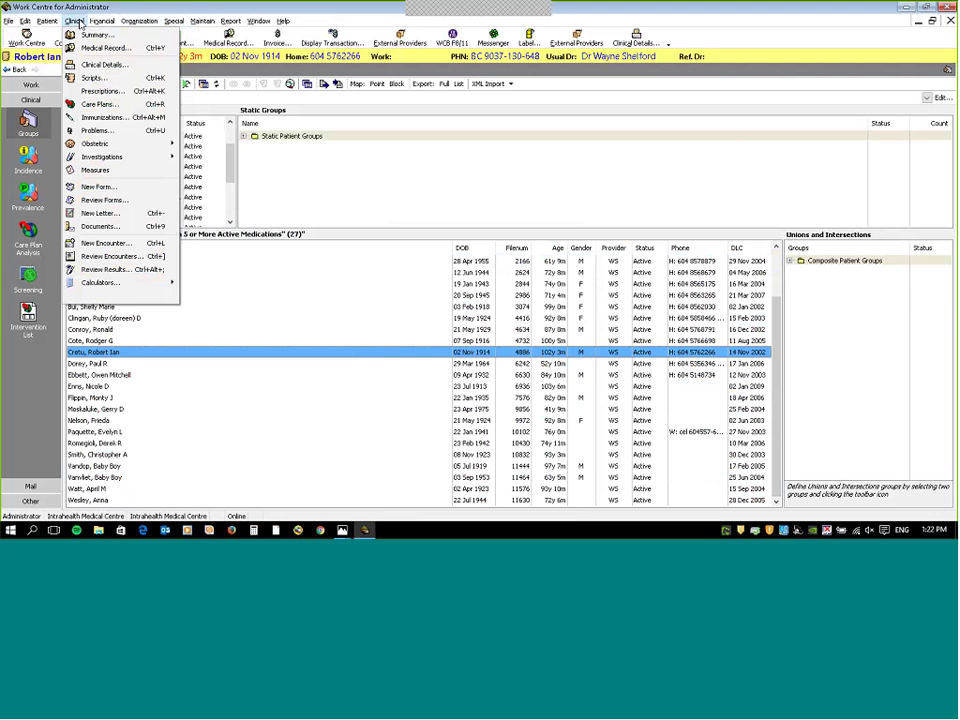
click(103, 65)
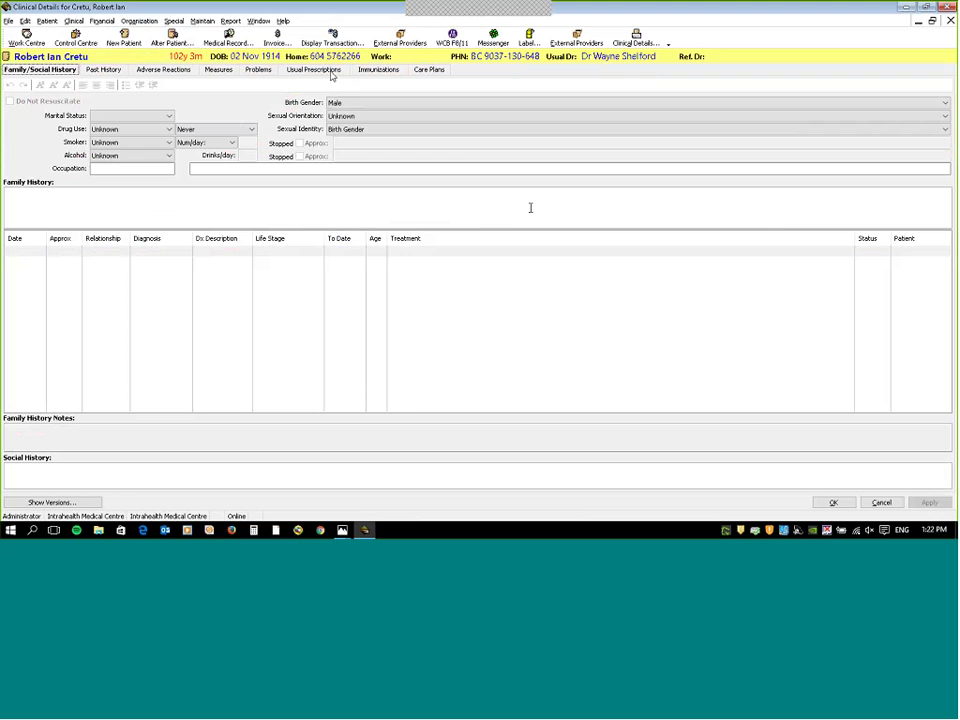
click(313, 70)
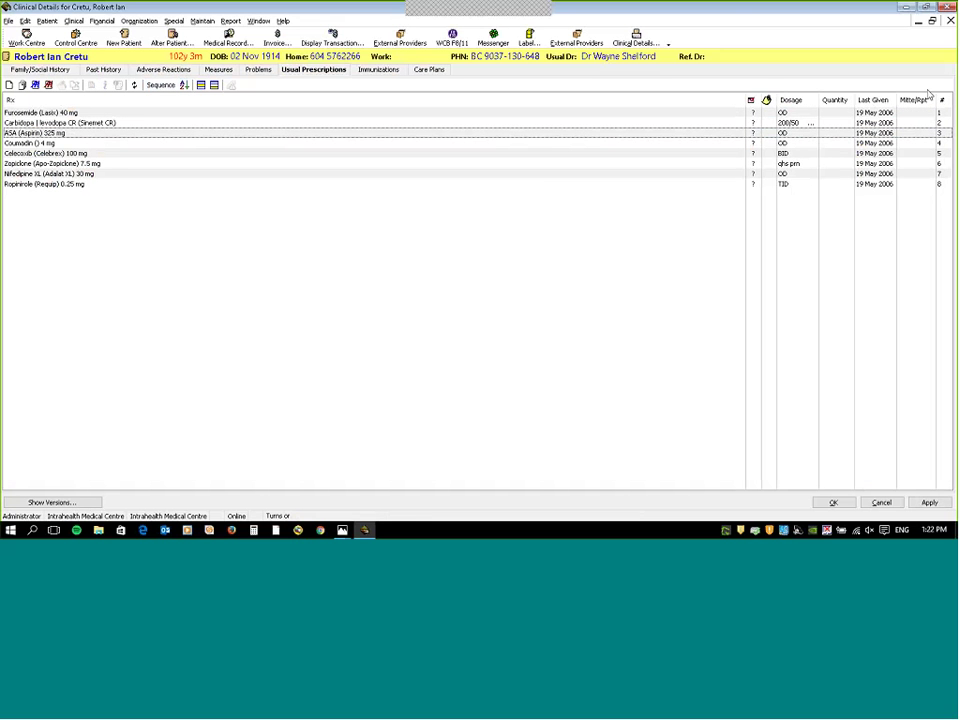
click(936, 113)
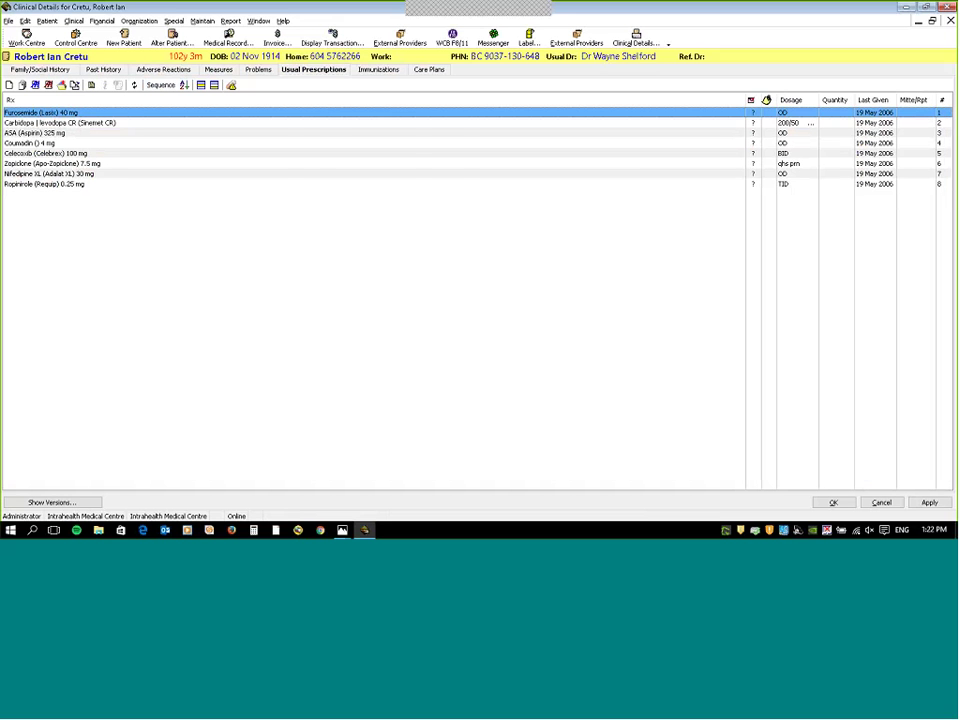
View the patient's usual prescriptions in a smaller window beside the group's patient list and close the clinical details without saving.
click(932, 21)
drag(290, 75, 812, 115)
click(395, 77)
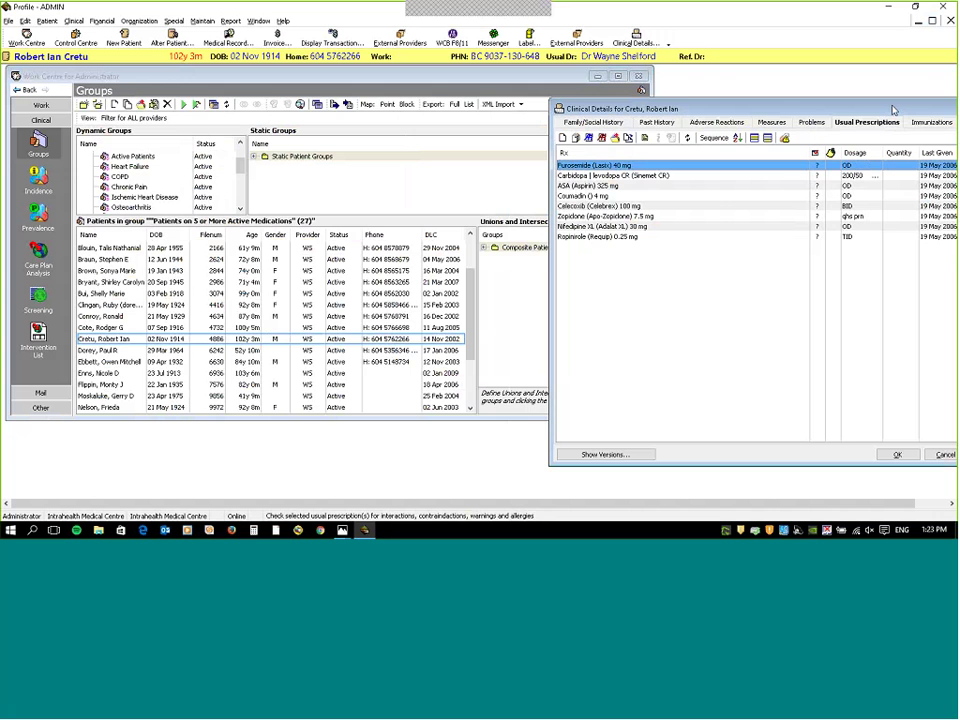
drag(893, 110, 662, 120)
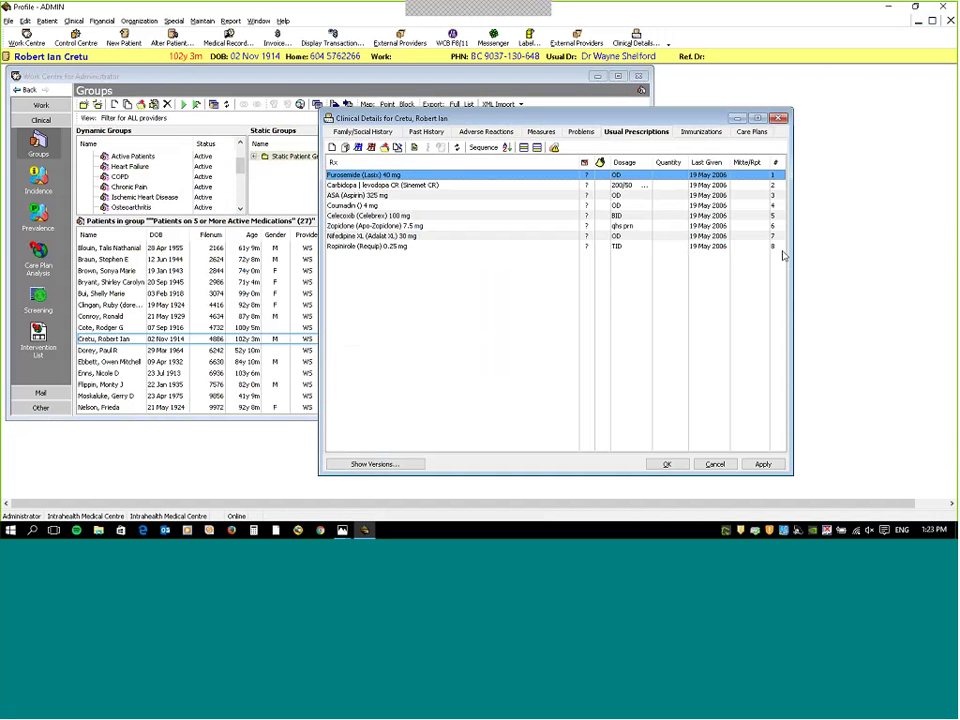
click(715, 464)
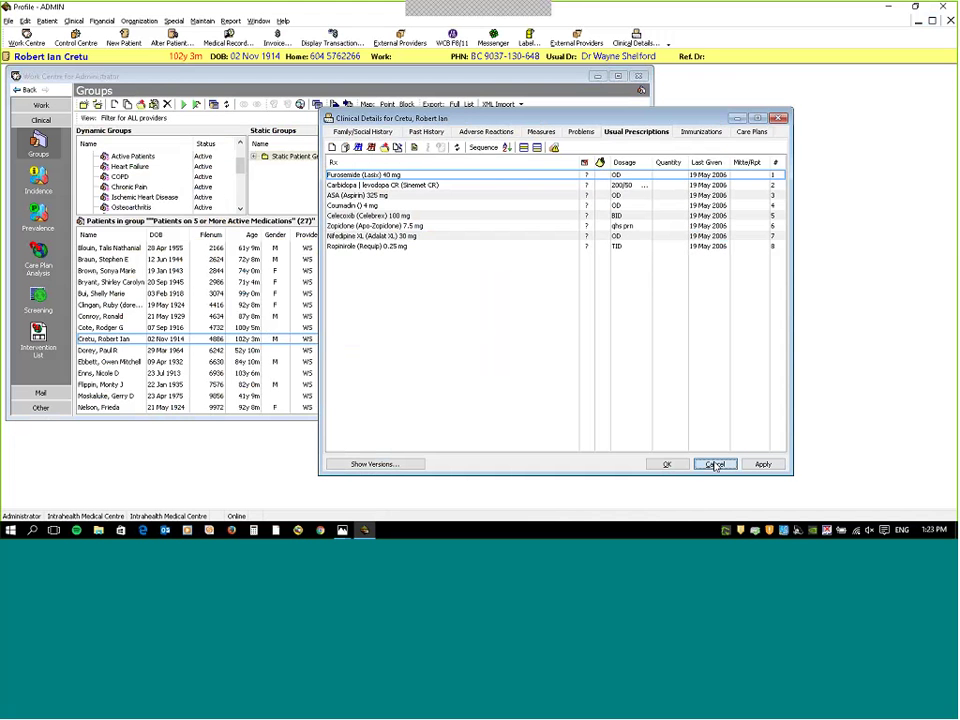
click(715, 464)
click(474, 291)
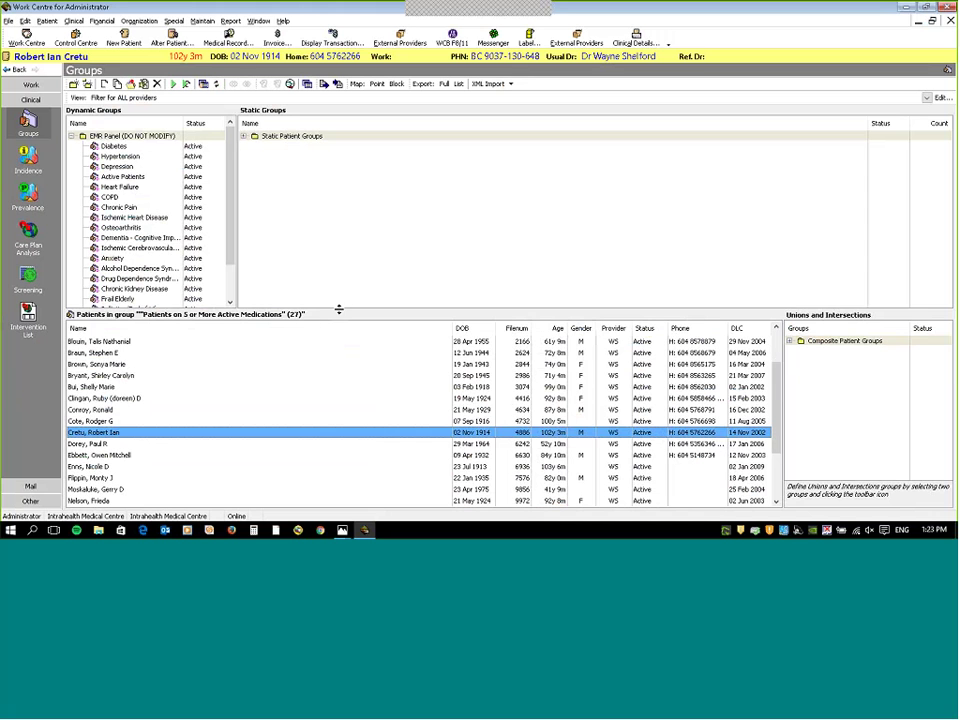
Enlarge the dynamic groups list and examine the stored query behind the Active Patients group, closing it without changes.
drag(336, 311, 358, 377)
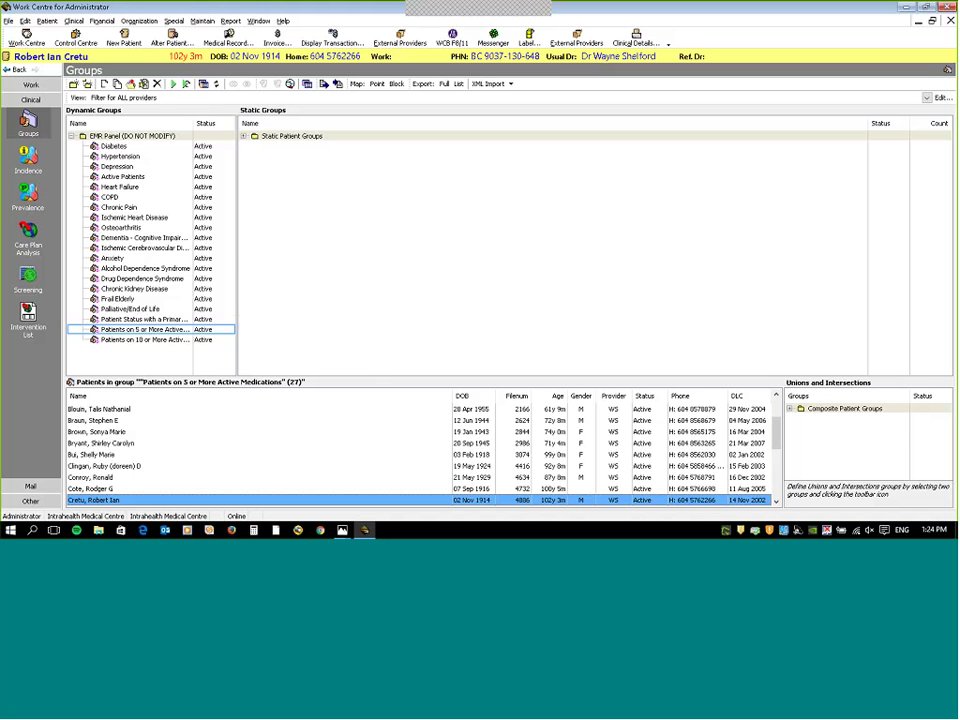
right_click(124, 177)
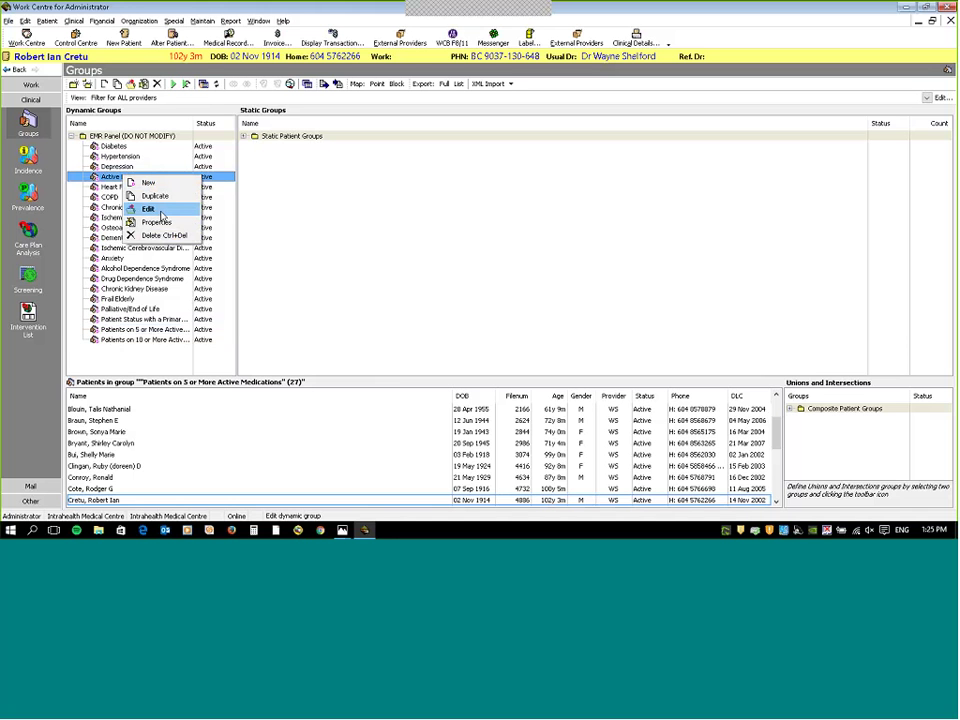
click(148, 209)
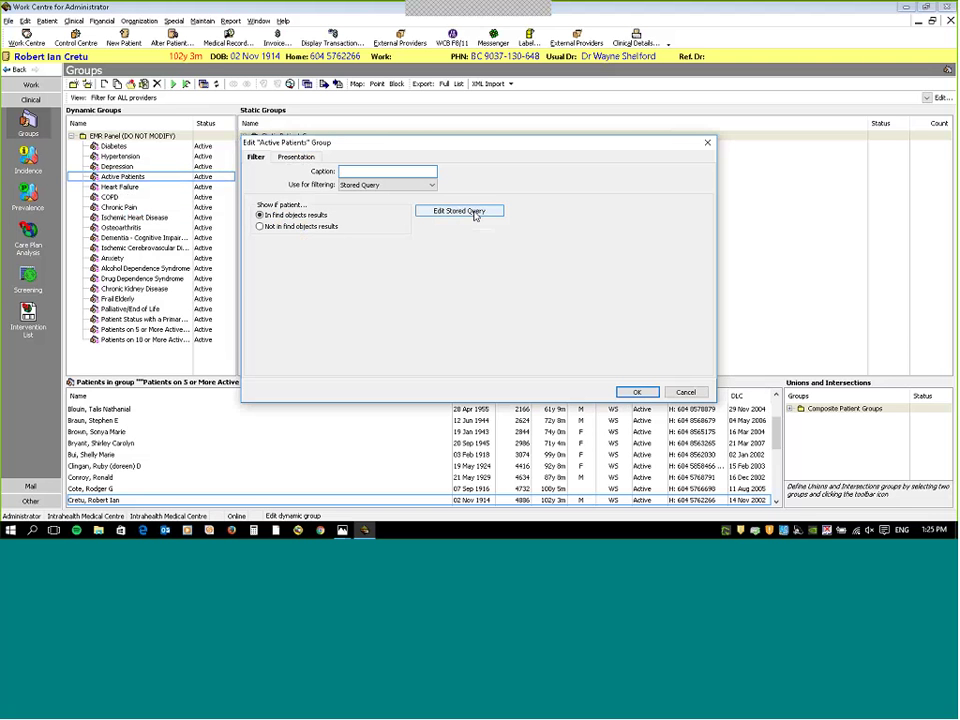
click(475, 215)
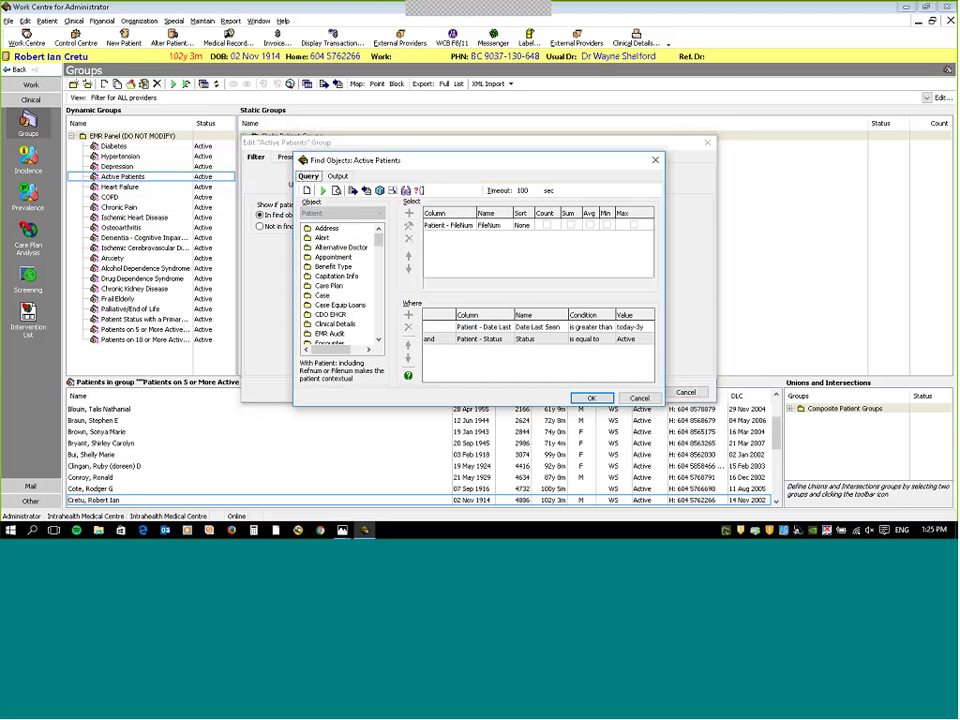
click(591, 398)
click(686, 392)
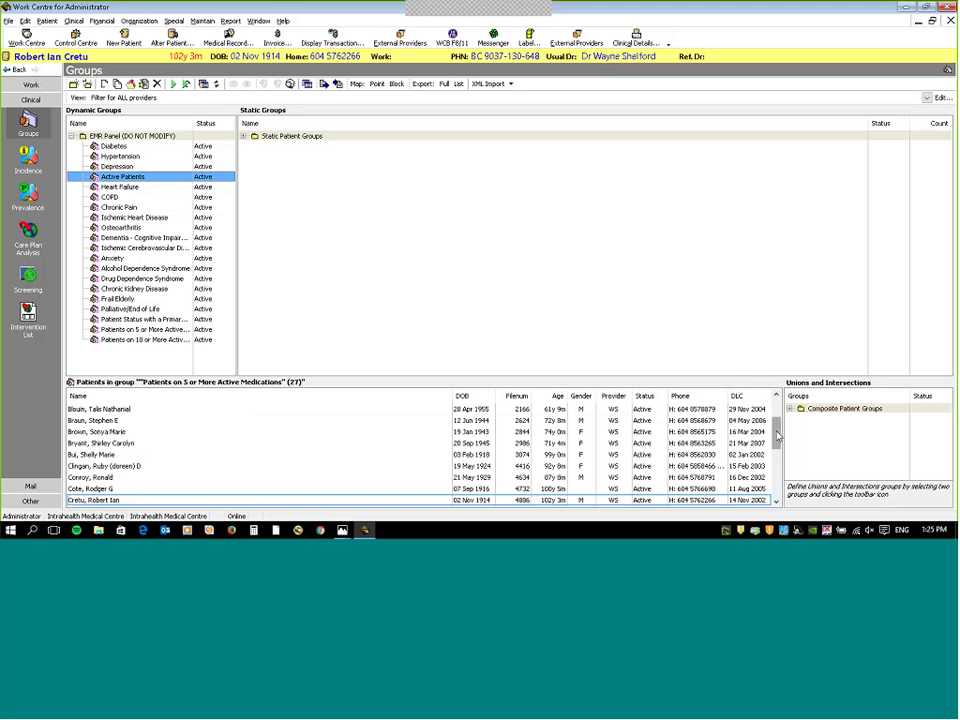
Enlarge the patient list, select the groups for 5 or more and 10 or more active medications, and widen the dynamic groups list.
drag(777, 435, 776, 410)
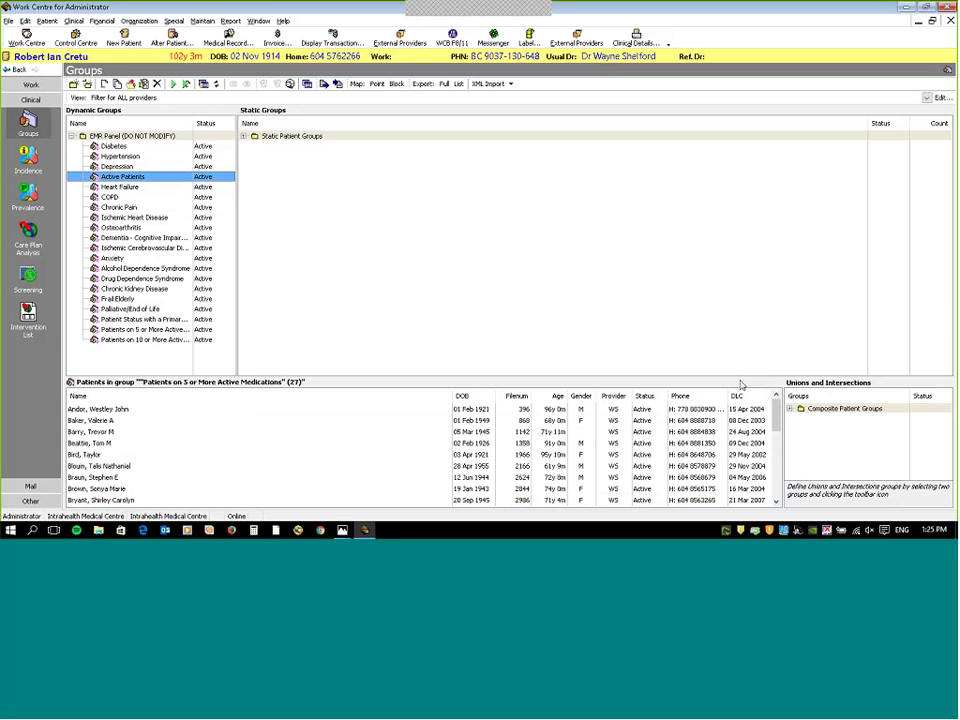
drag(742, 378, 746, 304)
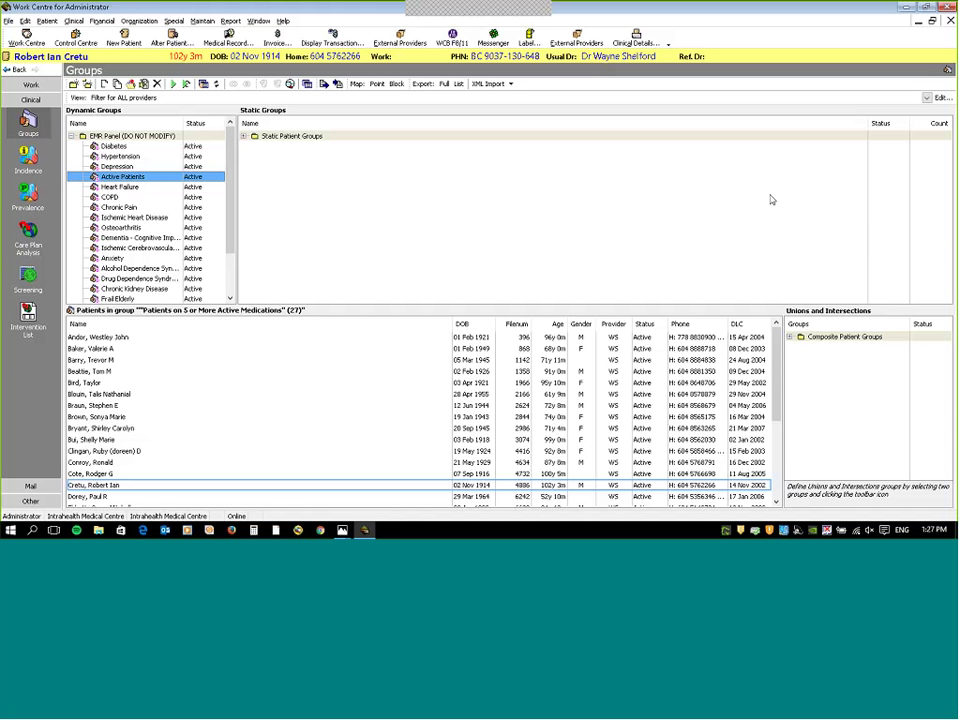
scroll(237, 195, down, 2)
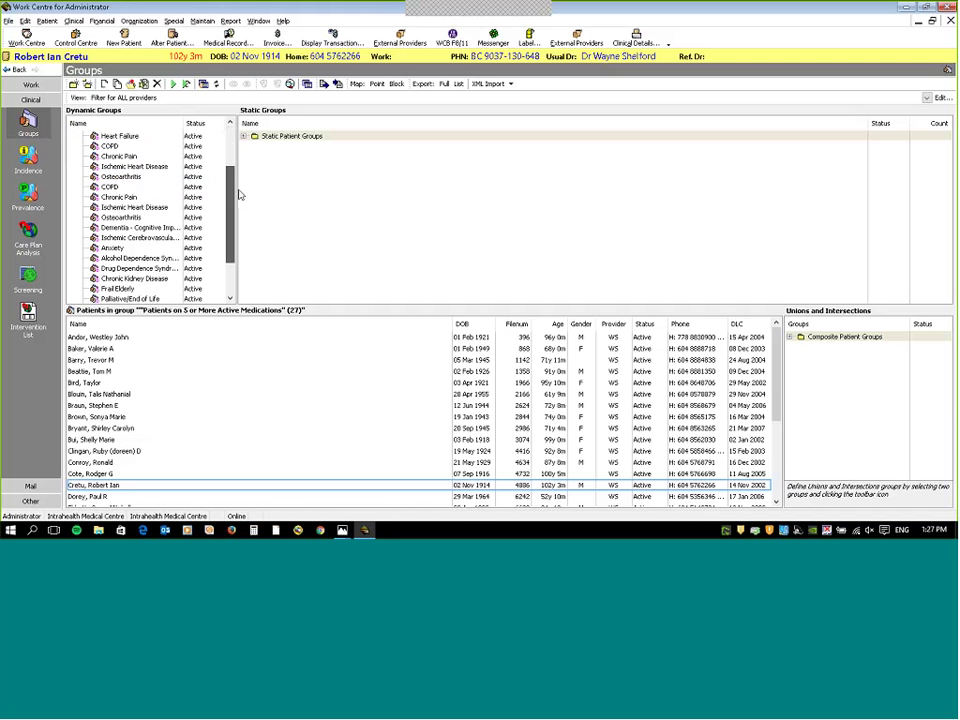
scroll(237, 205, up, 1)
scroll(237, 210, down, 1)
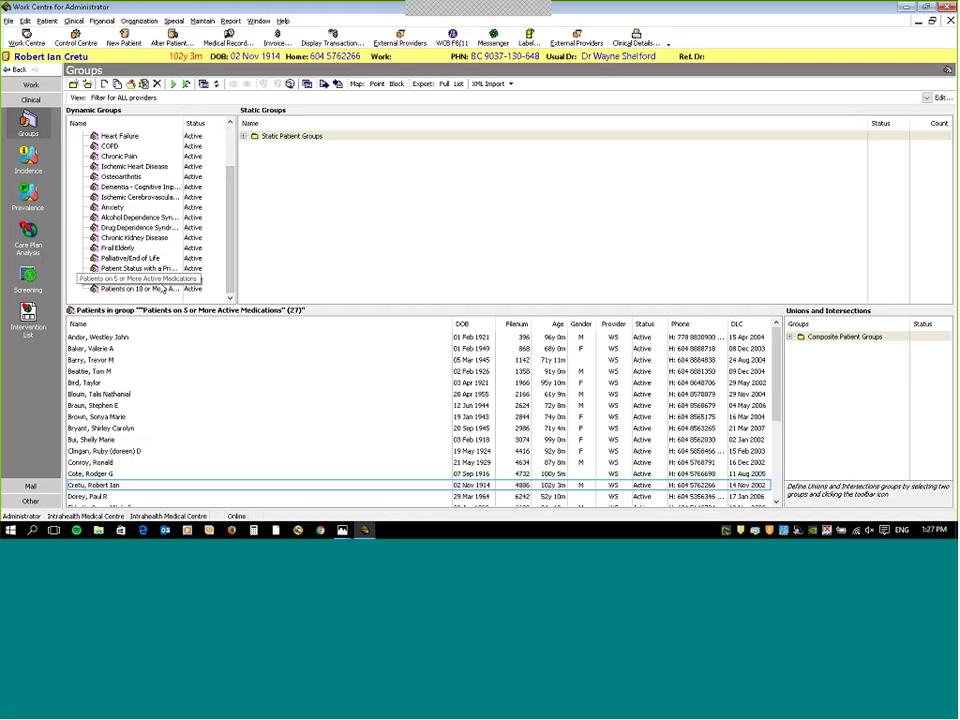
click(150, 279)
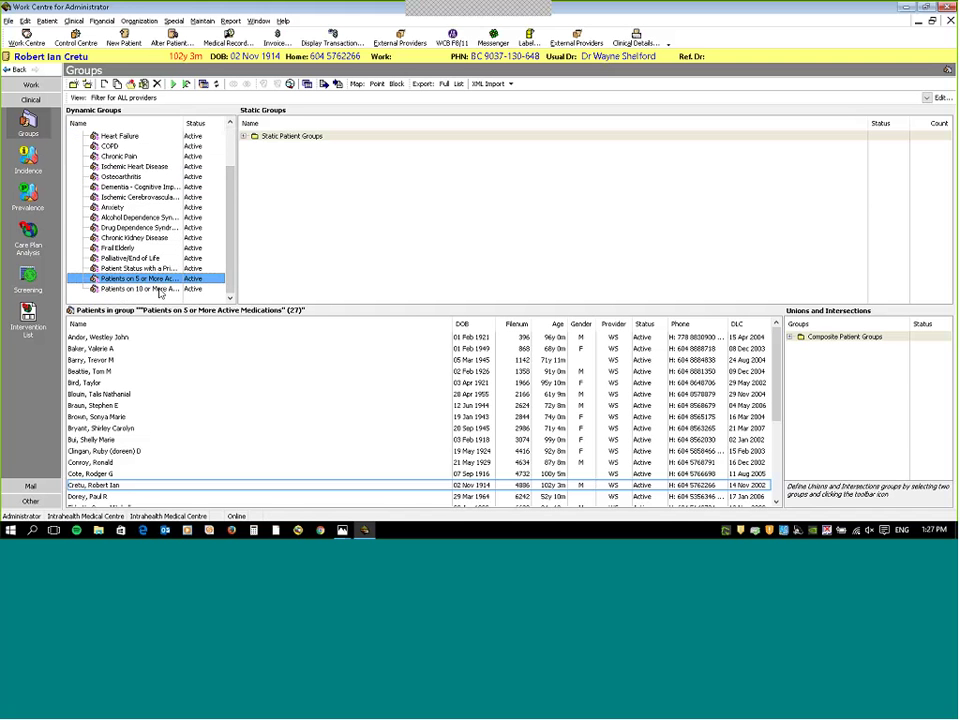
ctrl+click(158, 290)
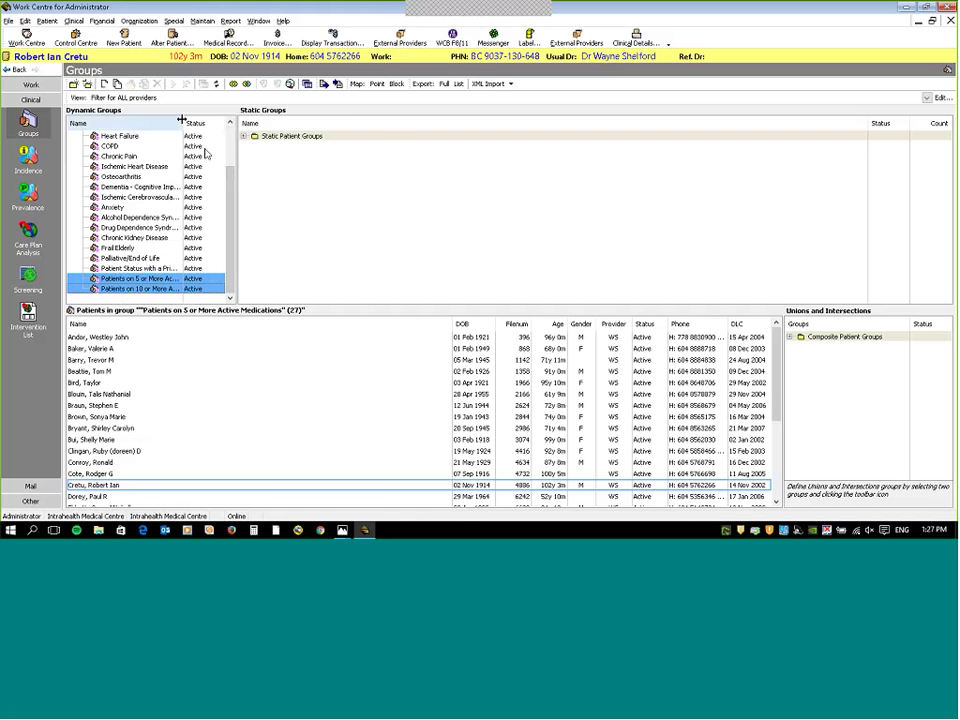
drag(250, 193, 318, 205)
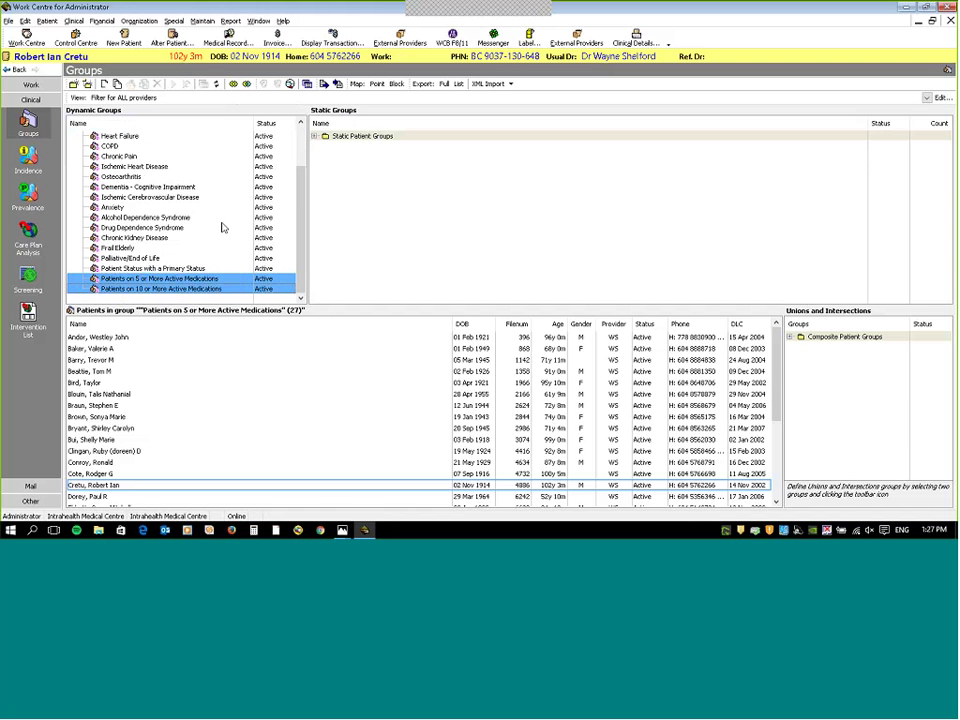
scroll(222, 228, up, 2)
scroll(240, 228, down, 2)
scroll(258, 229, up, 1)
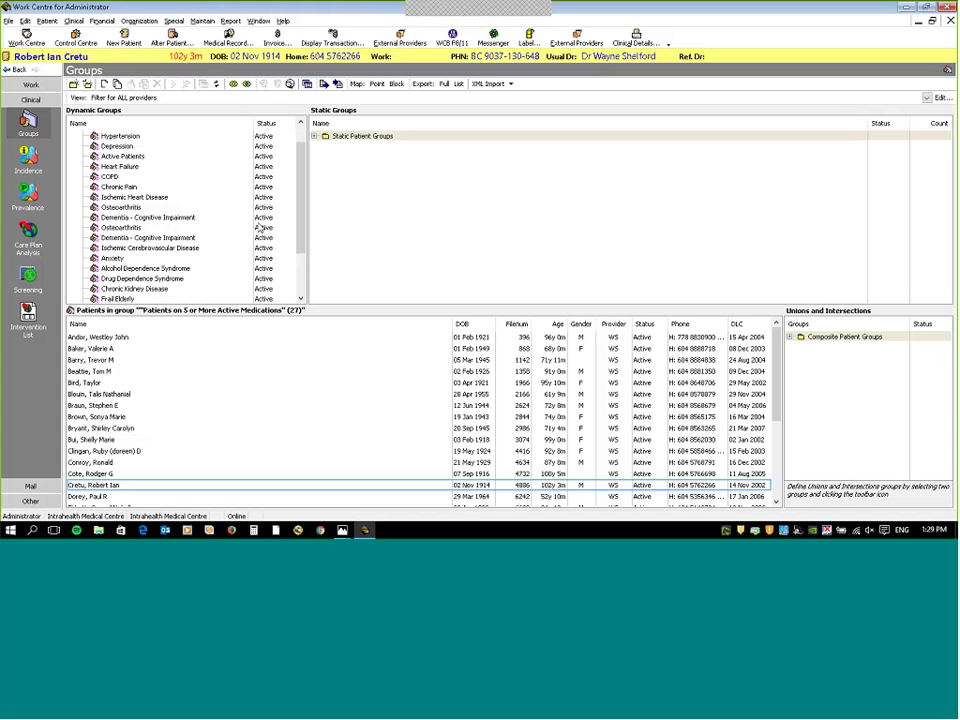
Create a dynamic group named "Diabetes (erase)" in the EMR Panel (DO NOT MODIFY) category.
scroll(258, 228, up, 1)
click(201, 138)
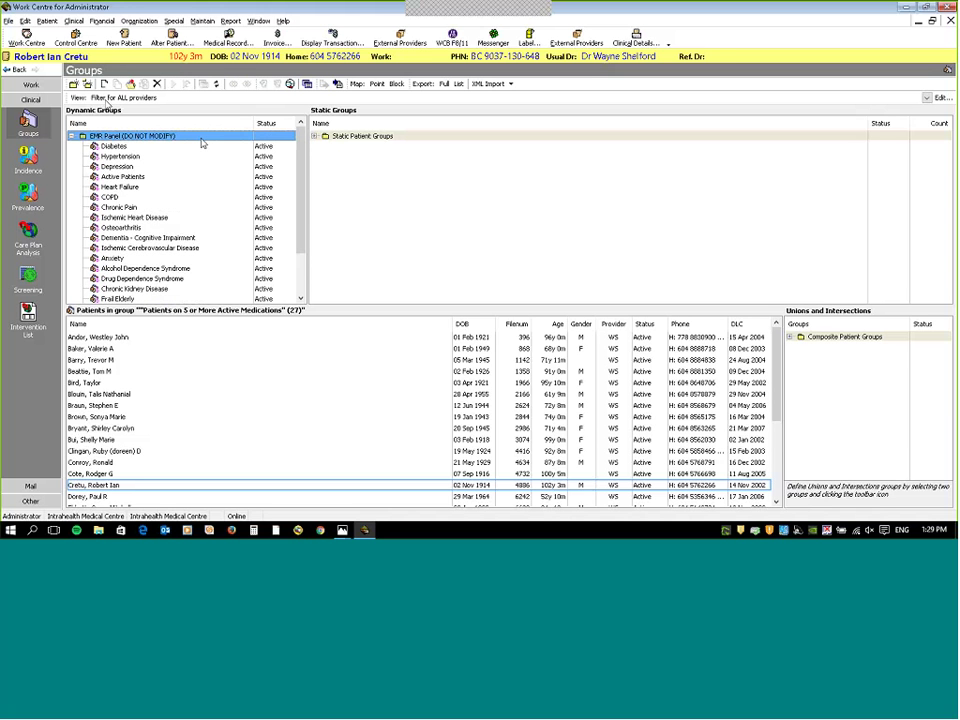
key(ctrl+n)
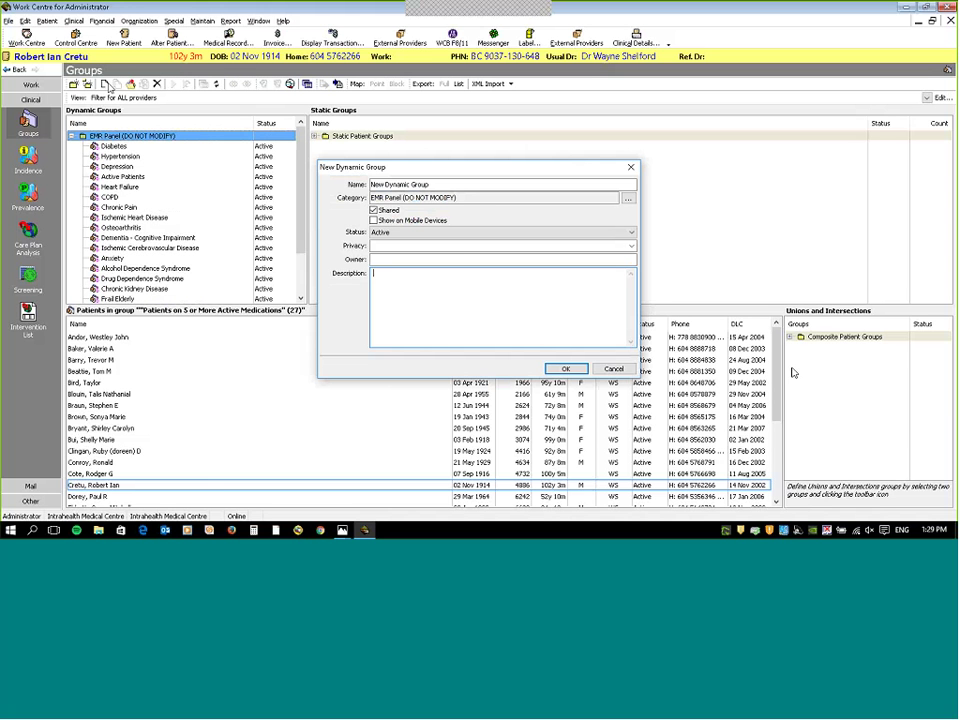
triple_click(476, 184)
text(Diabete)
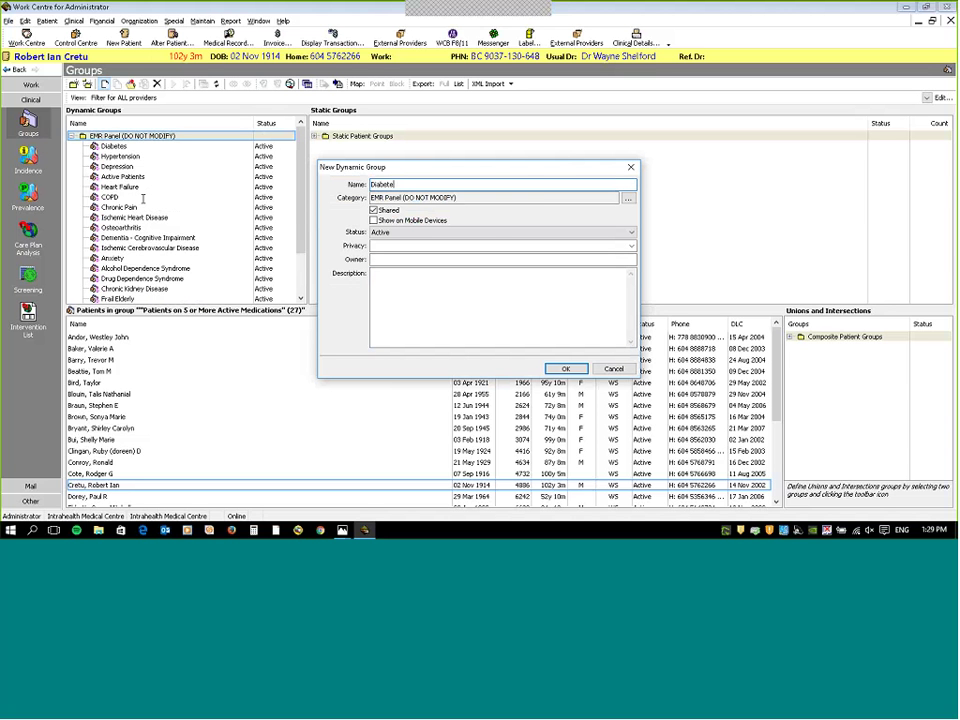
text(s)
click(551, 370)
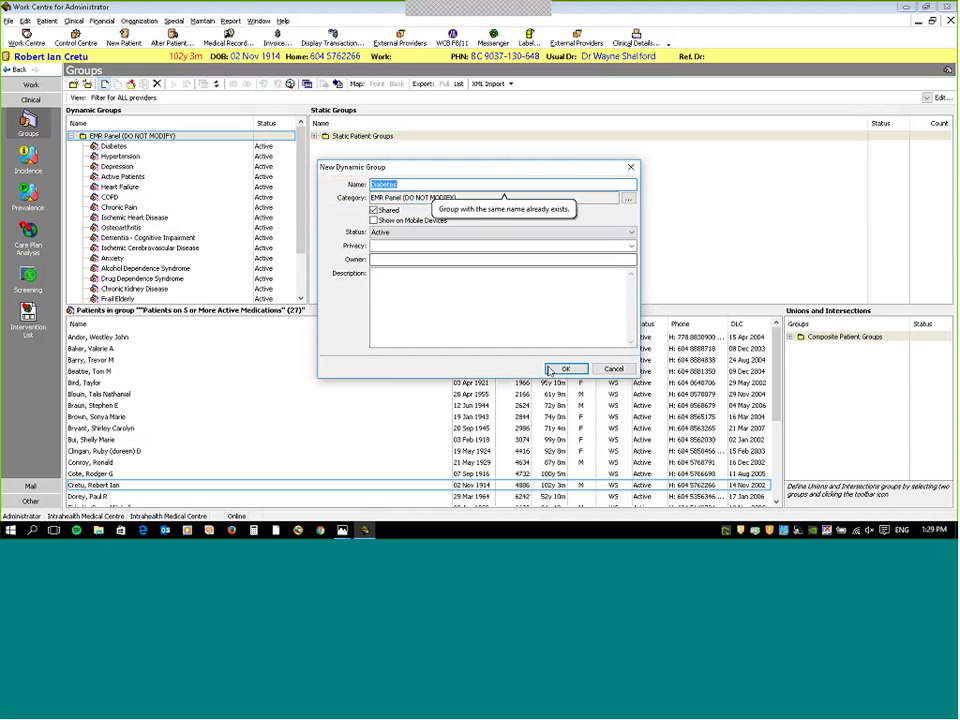
click(510, 183)
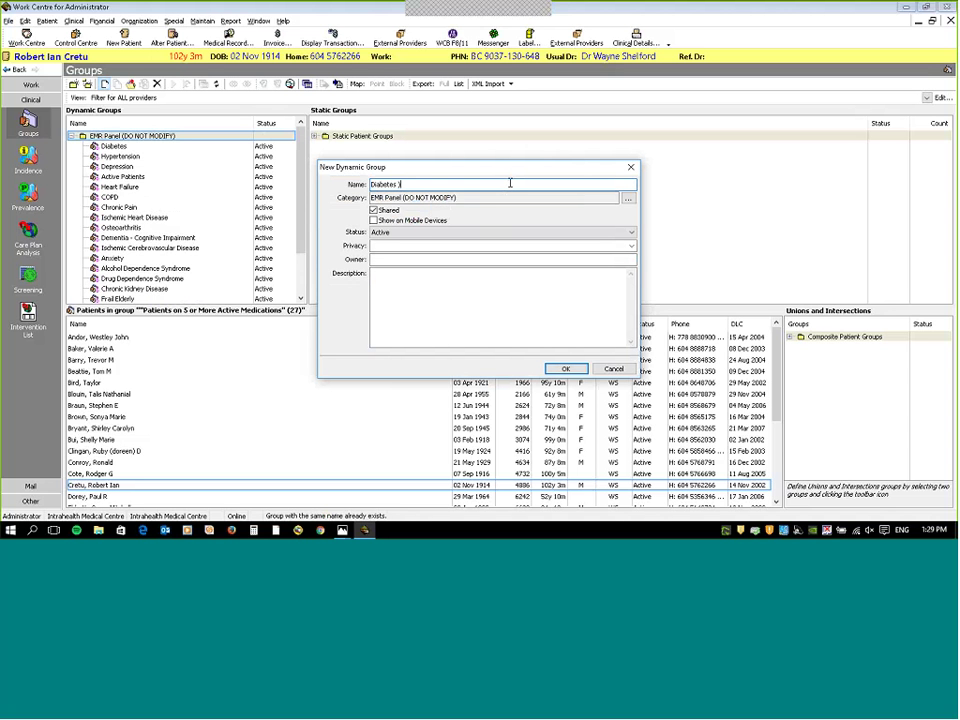
key(Escape)
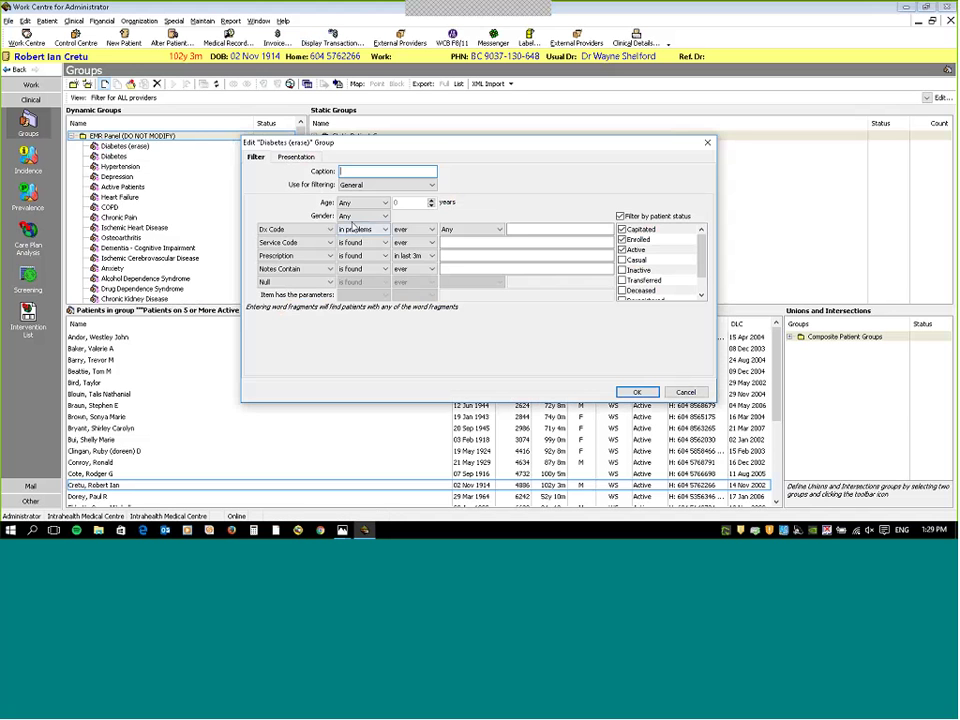
Filter the new group by Dx Description "diabetes" in problems, save the filter and run the group.
click(300, 229)
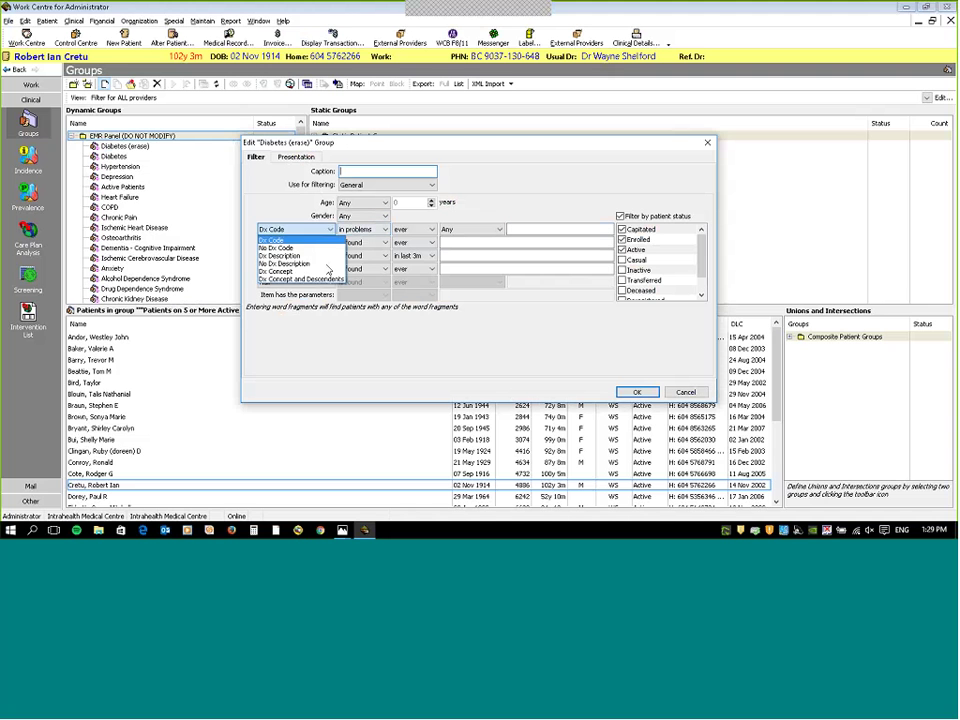
click(285, 255)
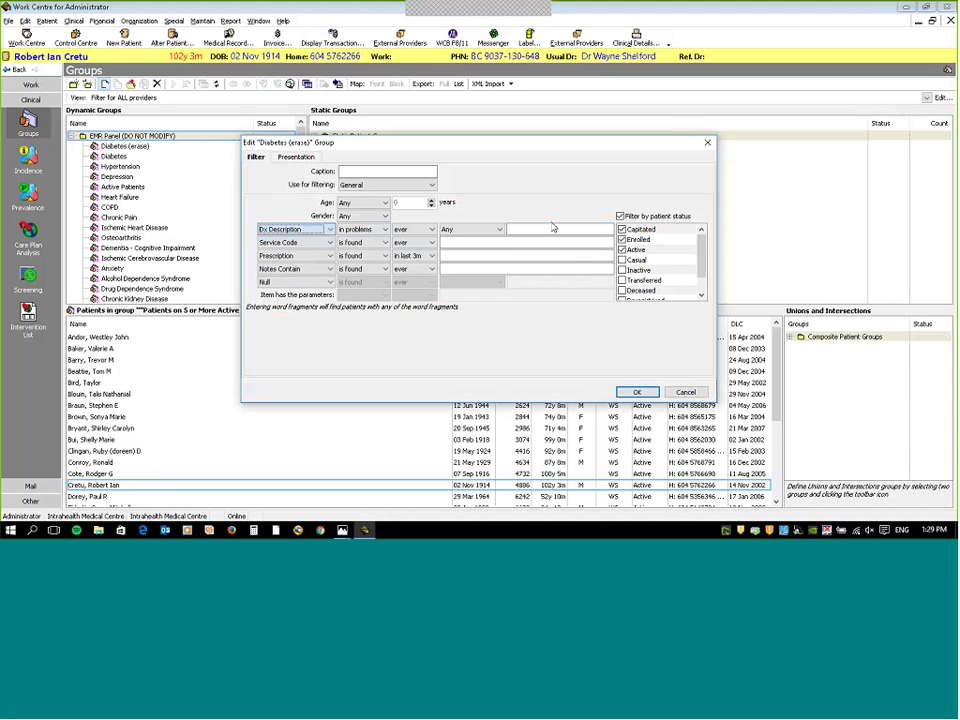
click(553, 228)
text(d)
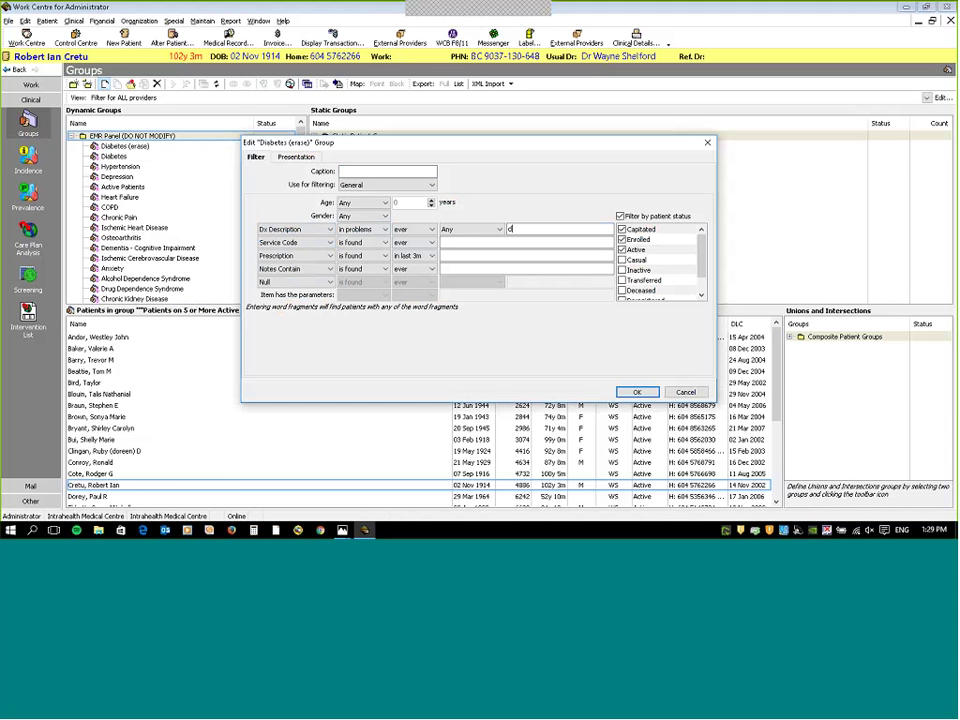
text(iabetes)
click(636, 392)
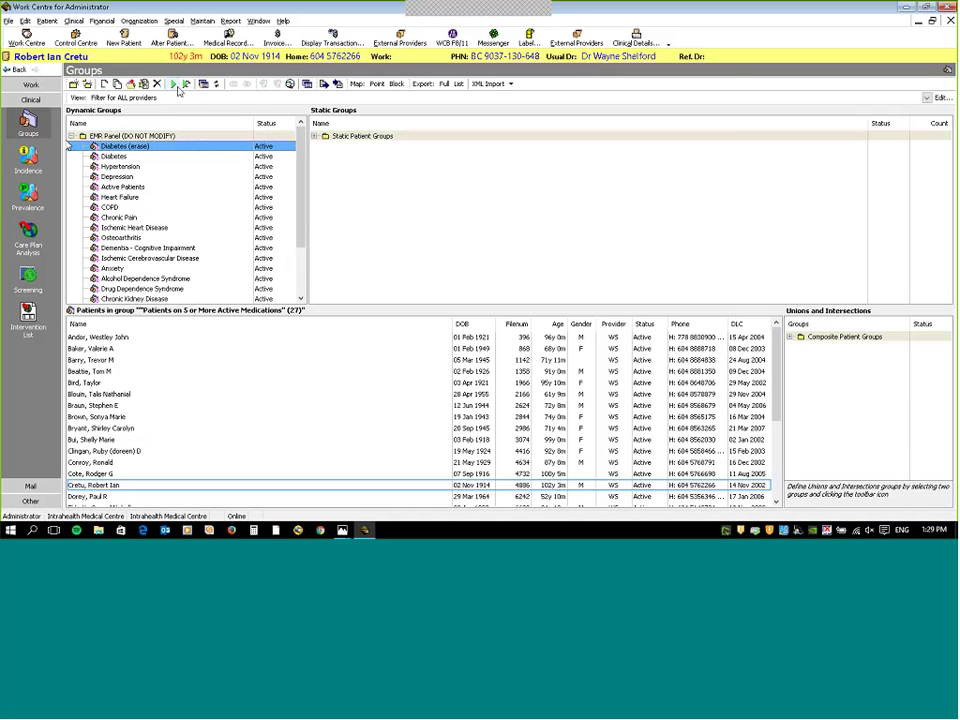
click(175, 86)
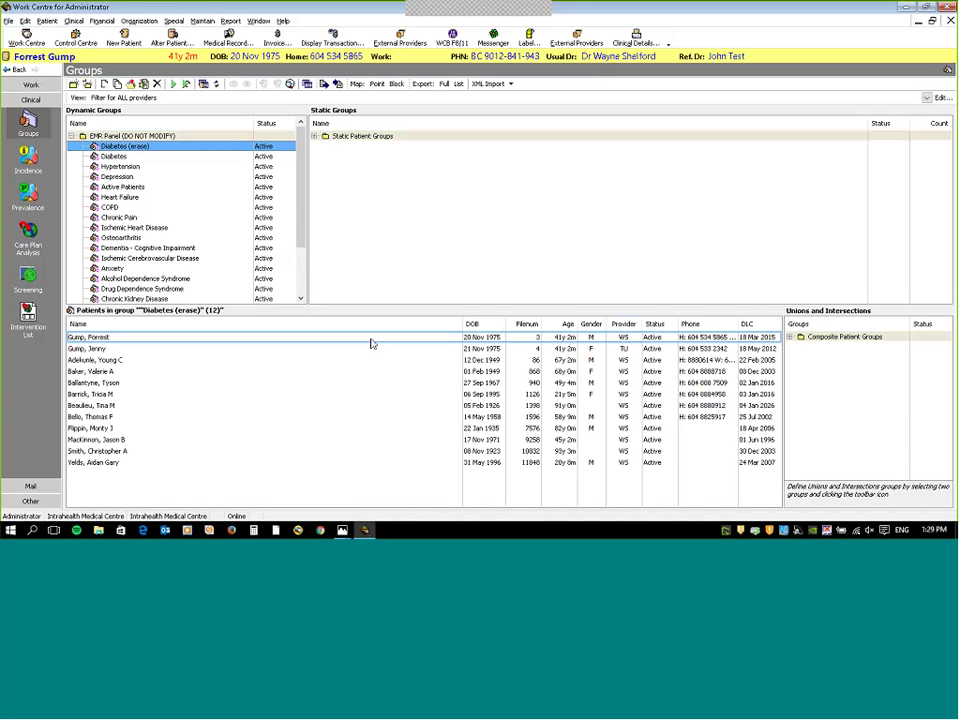
Try the Diabetes (erase) filter with the diagnosis description searched in encounters, and discard the change.
right_click(198, 146)
click(478, 236)
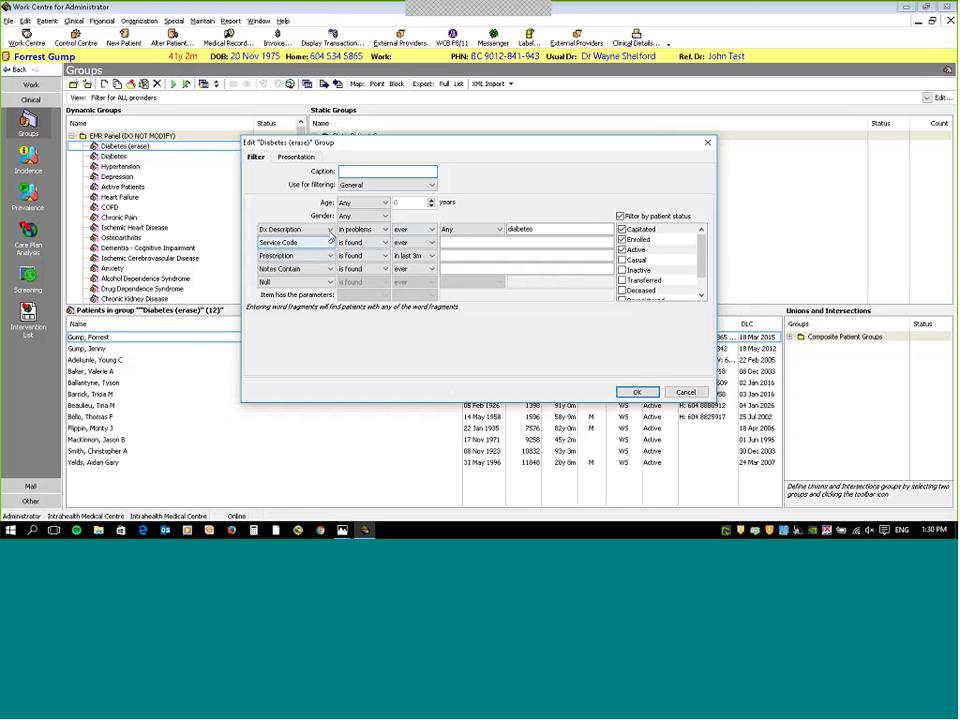
click(330, 231)
click(326, 252)
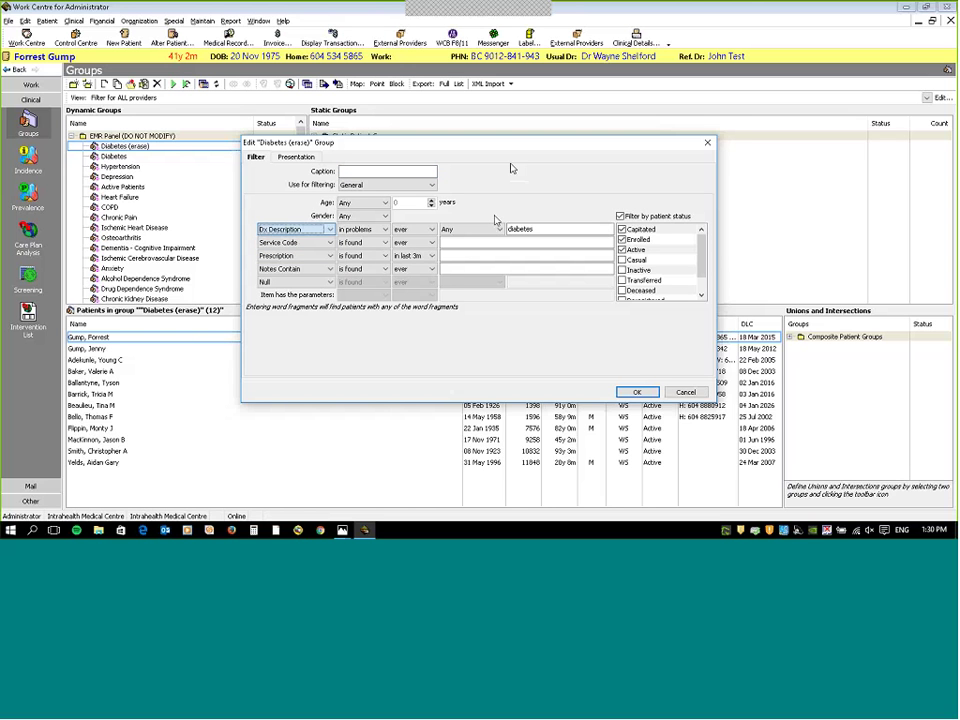
click(376, 234)
click(373, 238)
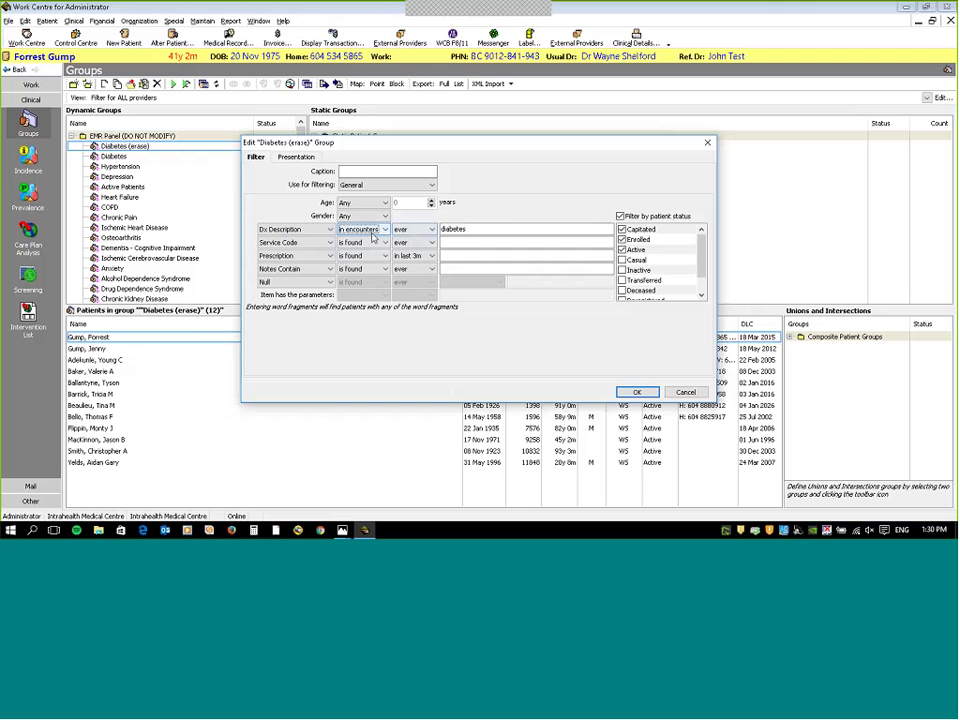
click(373, 232)
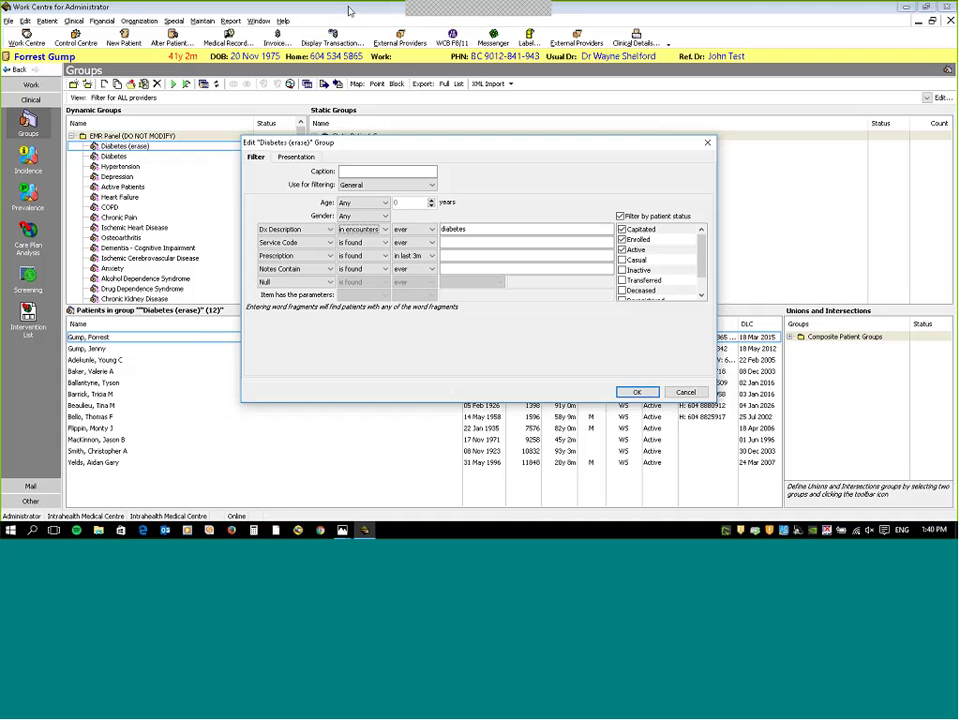
click(686, 392)
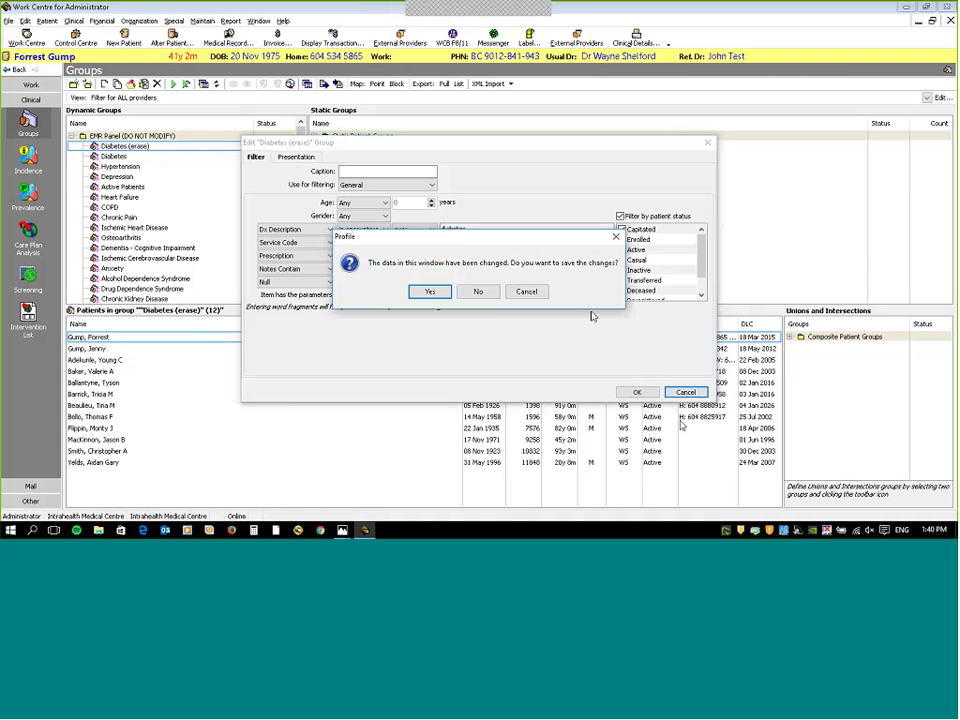
click(478, 291)
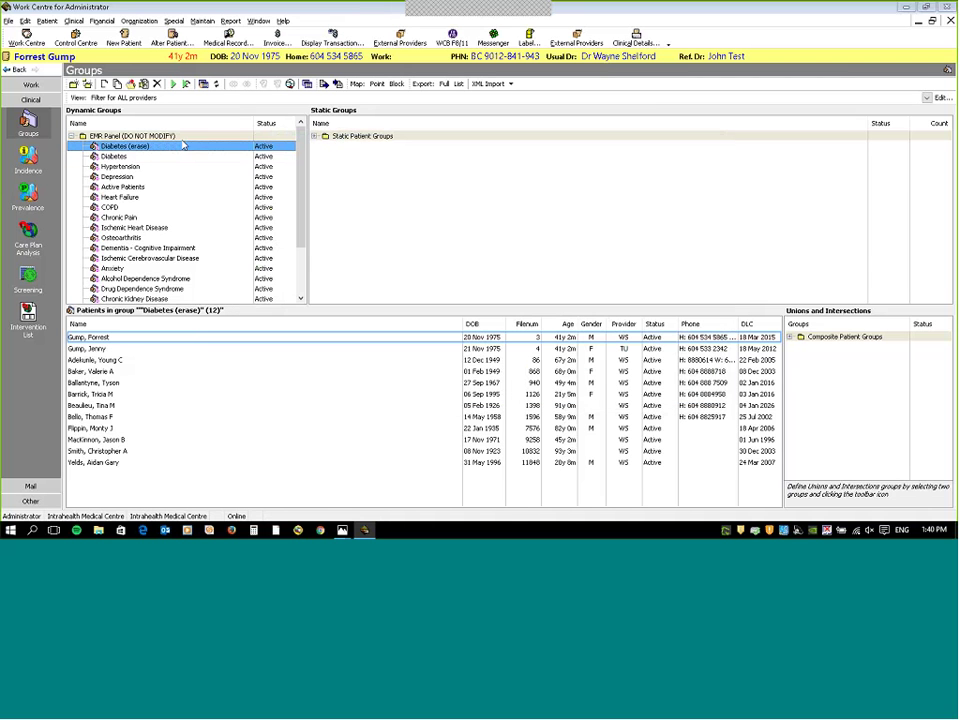
Delete the "Diabetes (erase)" group from the EMR Panel category and confirm the deletion.
right_click(183, 146)
click(220, 208)
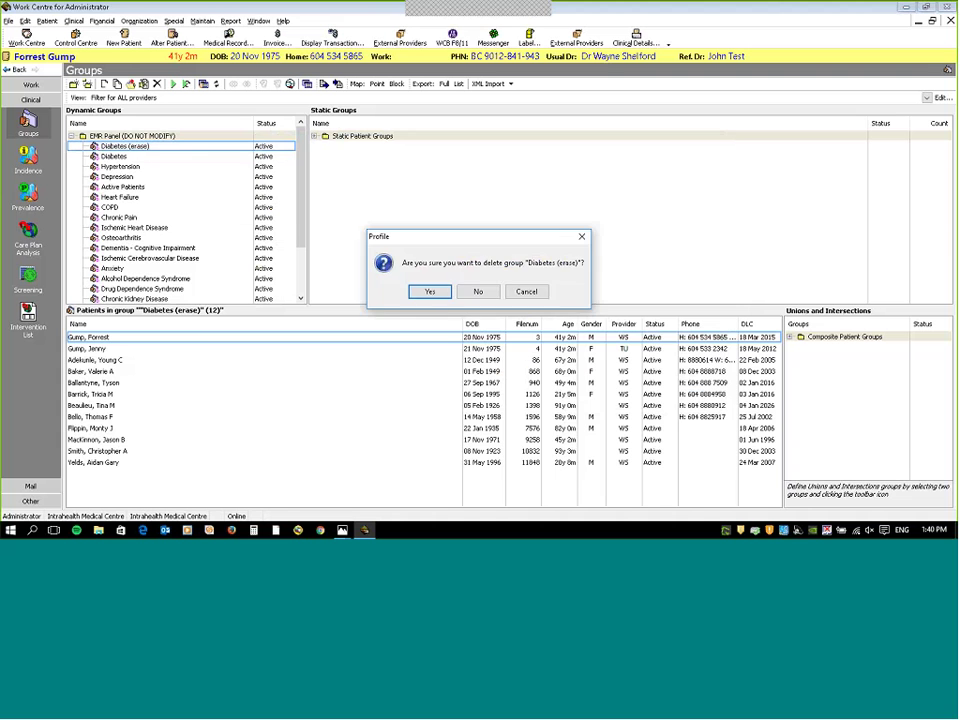
click(432, 292)
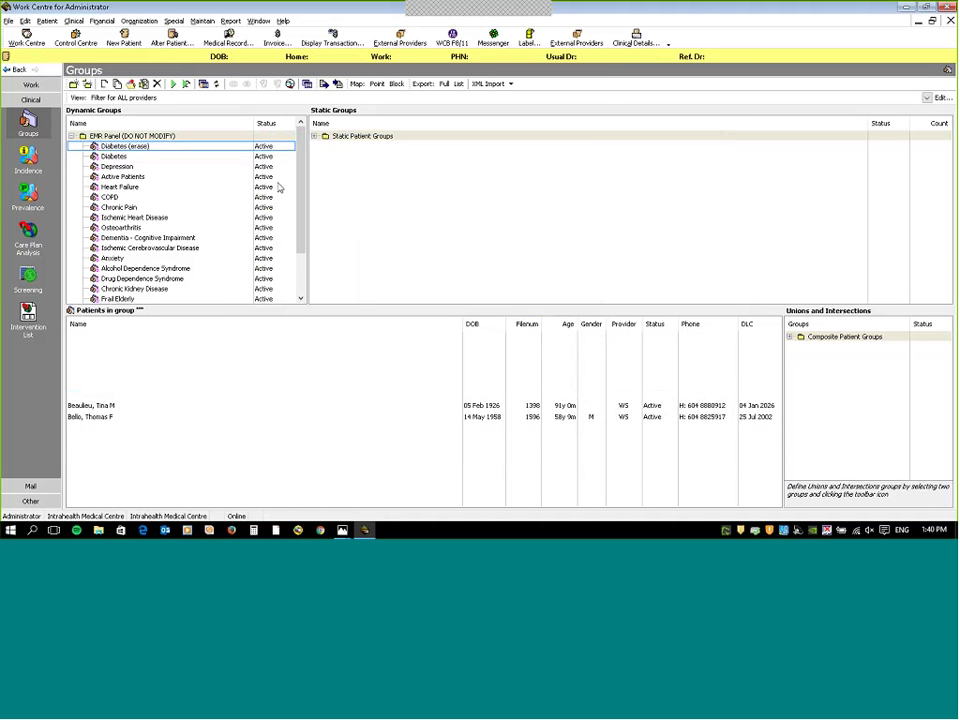
Open the filter of the Drug Dependence Syndrome group, examine its macro, and close it without changes.
drag(301, 150, 301, 165)
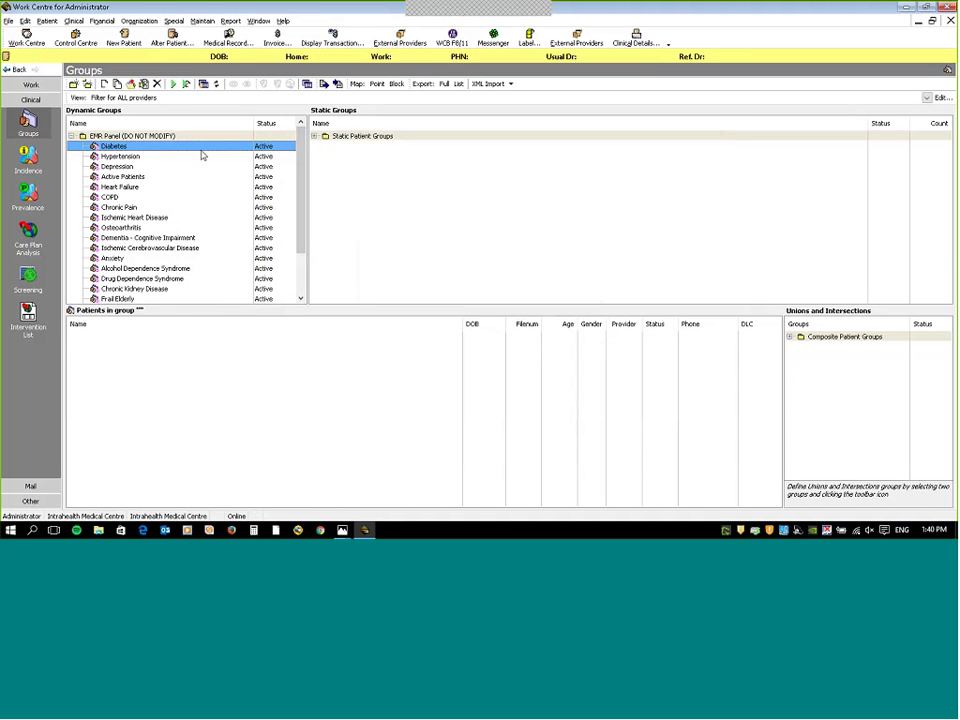
right_click(158, 269)
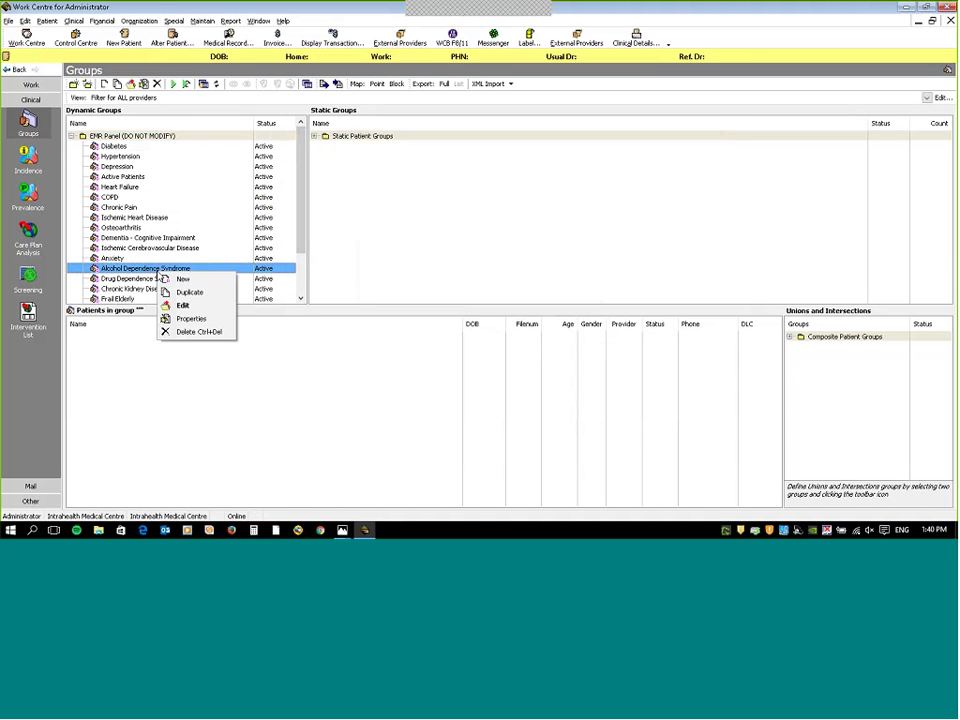
click(289, 242)
scroll(294, 281, down, 2)
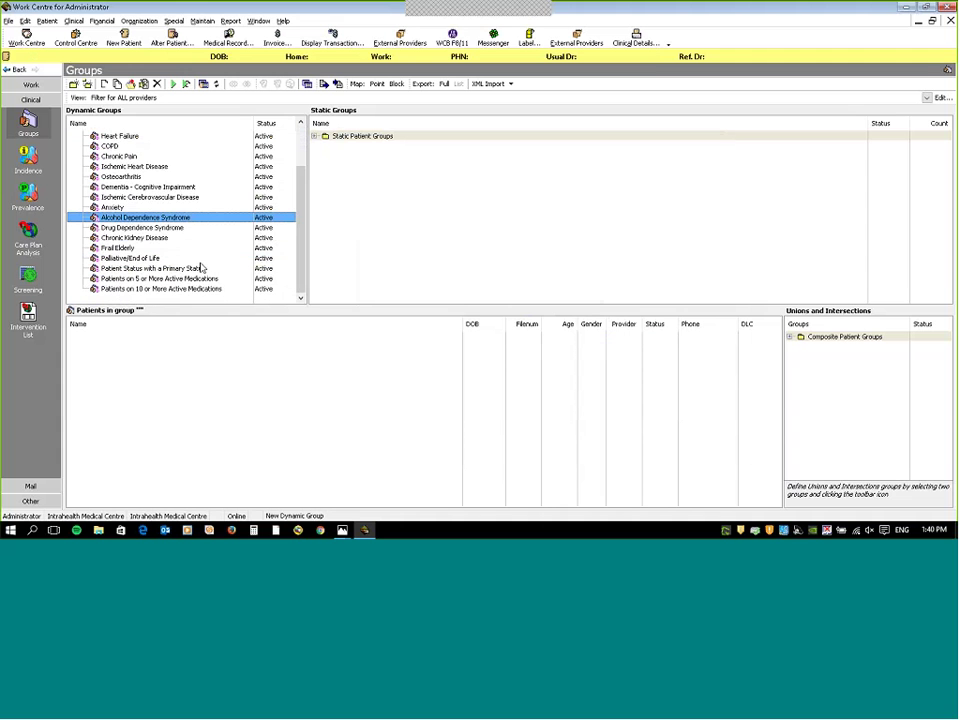
right_click(148, 229)
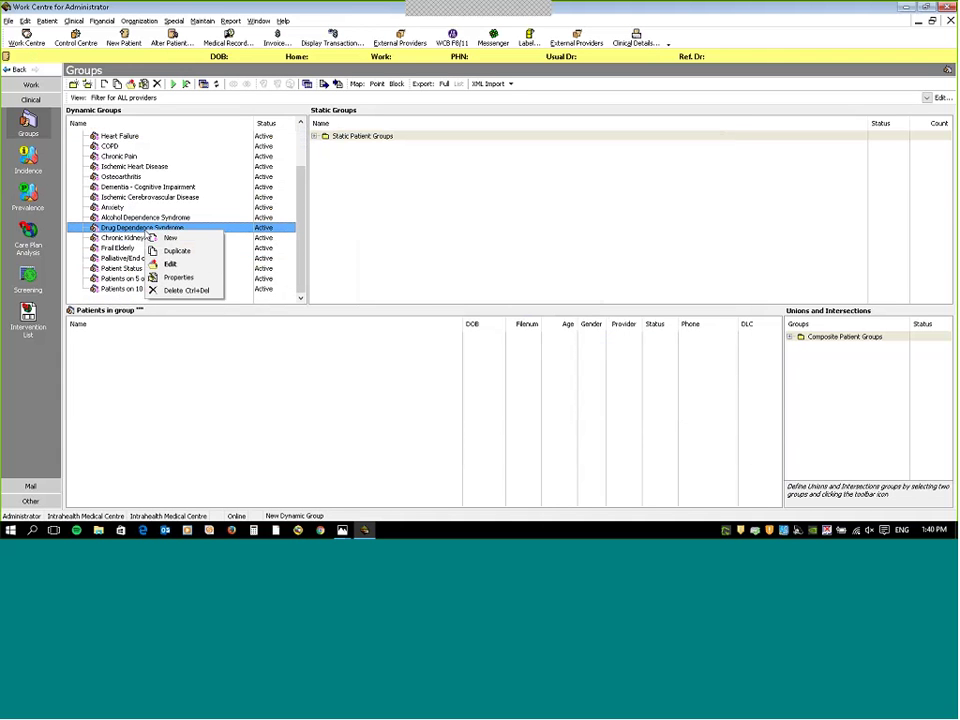
click(168, 265)
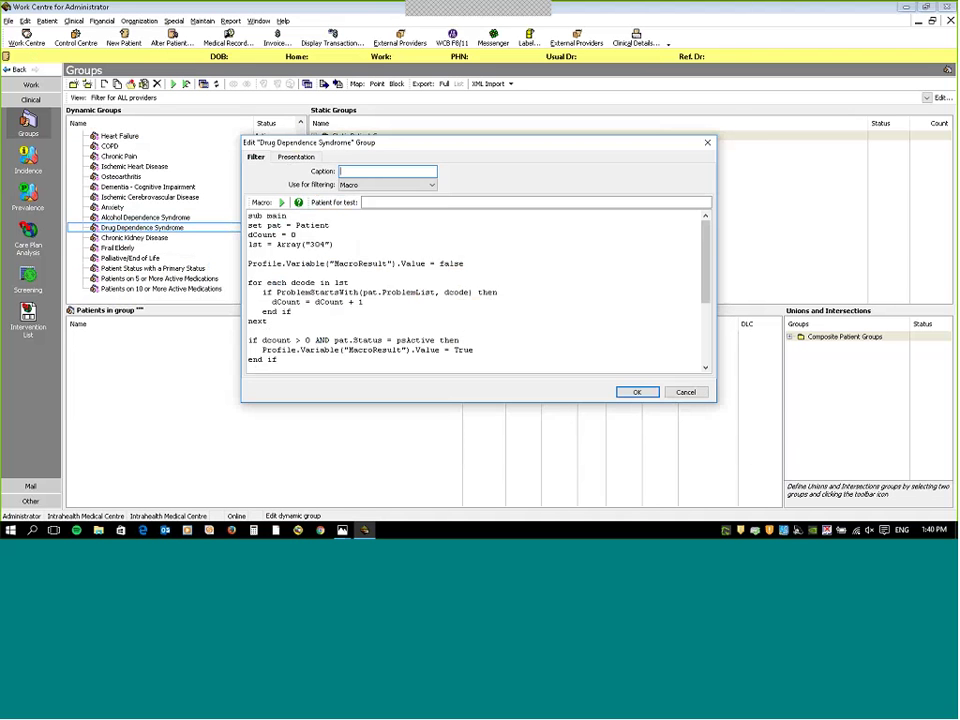
key(Escape)
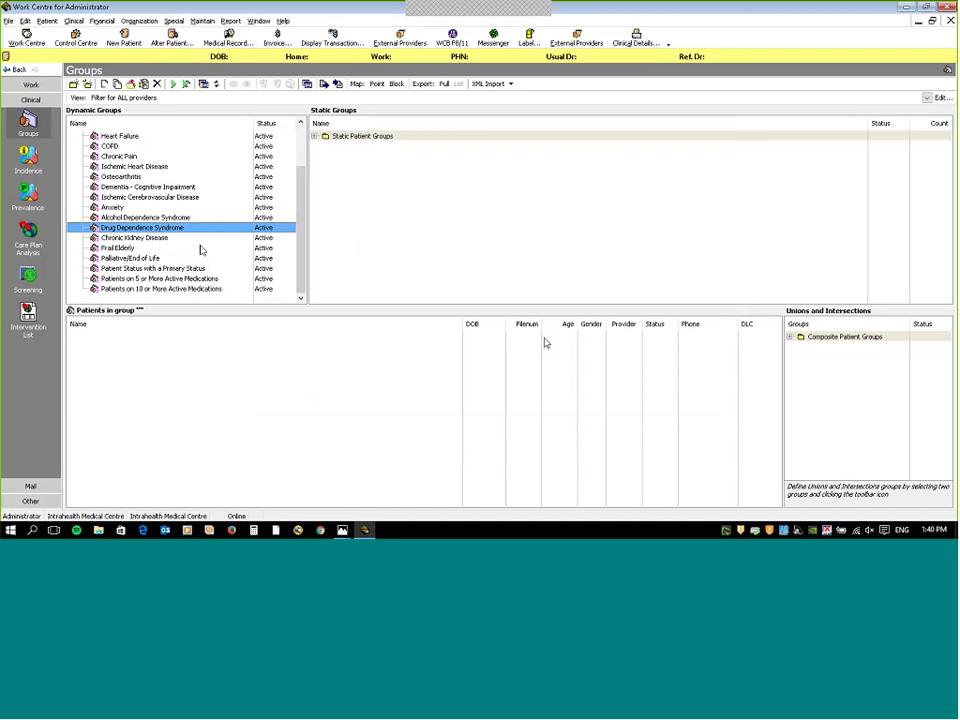
Open the Chronic Kidney Disease group for editing to examine its filter, and close it.
right_click(200, 239)
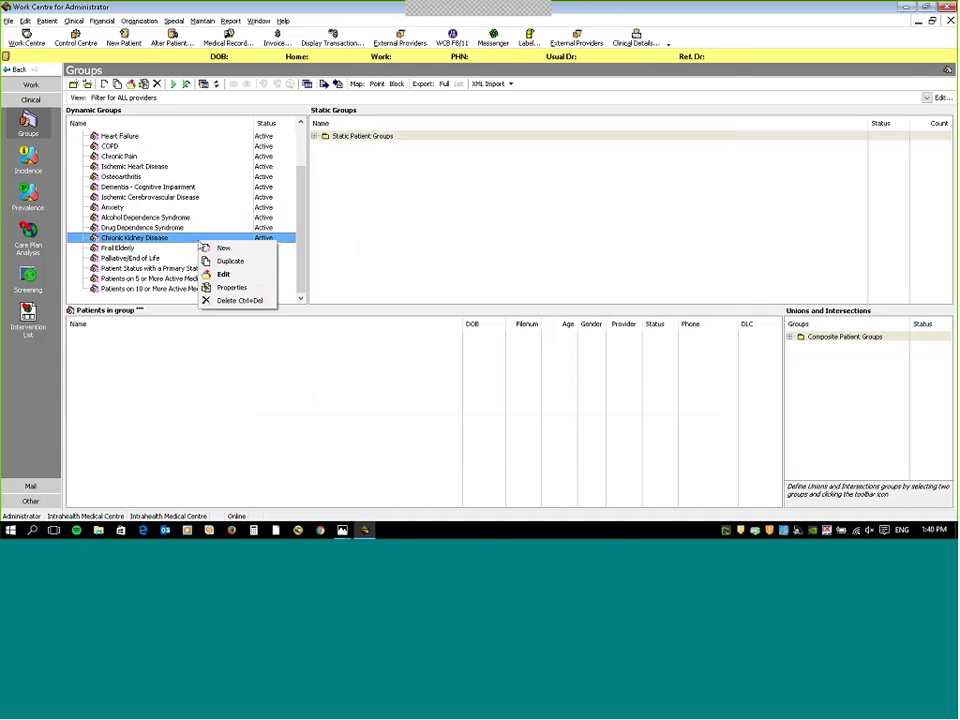
click(223, 274)
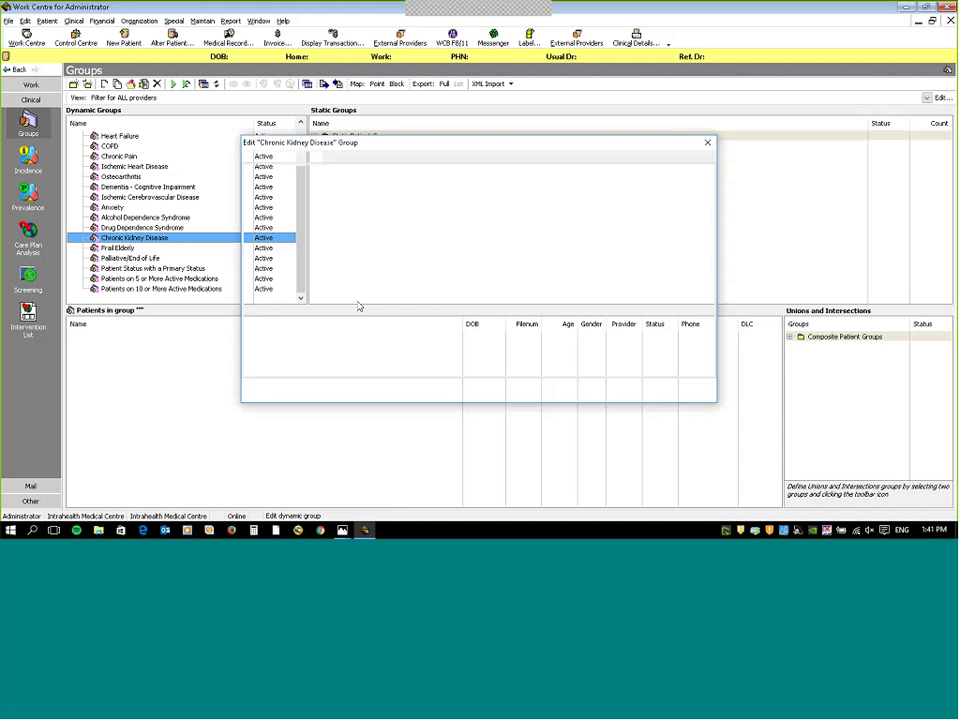
click(637, 391)
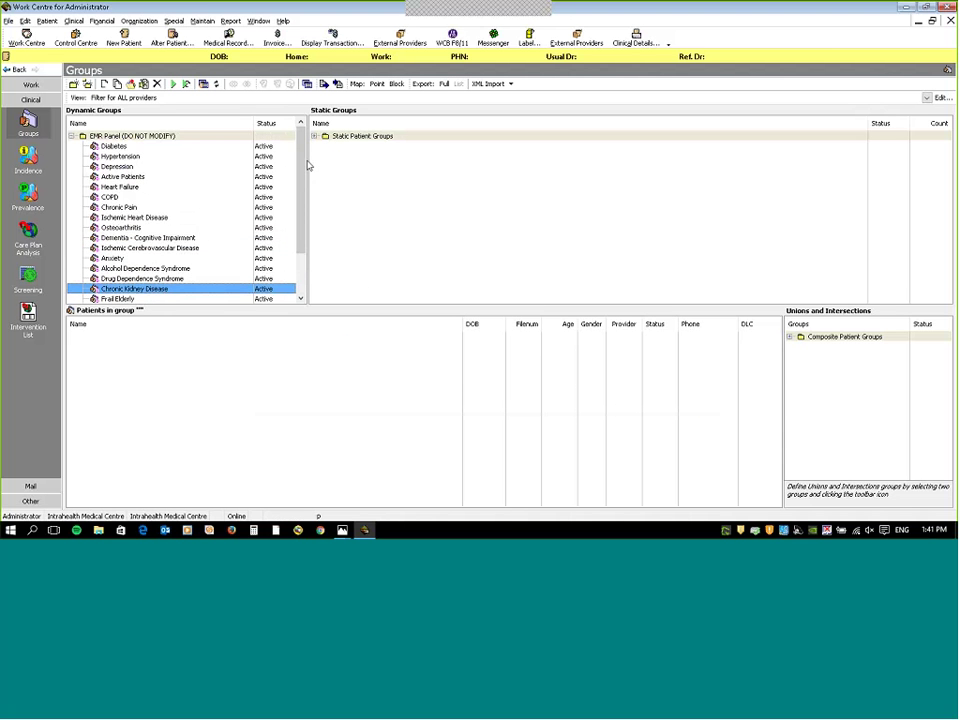
Open the Ischemic Cerebrovascular Disease group's filter, examine the ProblemStartsWith lines of its macro, and close it.
right_click(168, 247)
click(237, 284)
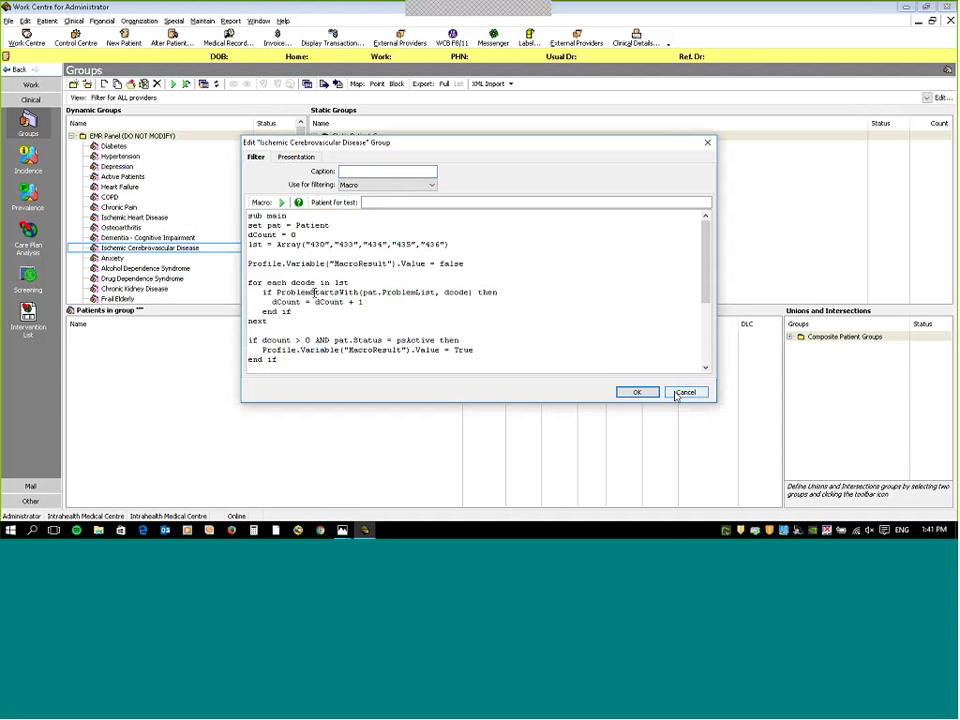
drag(313, 292, 480, 306)
click(657, 394)
Switch to the Macro Filtering image in Photos, review the annotated COPD macro, and return to Profile's groups.
mouse_move(342, 529)
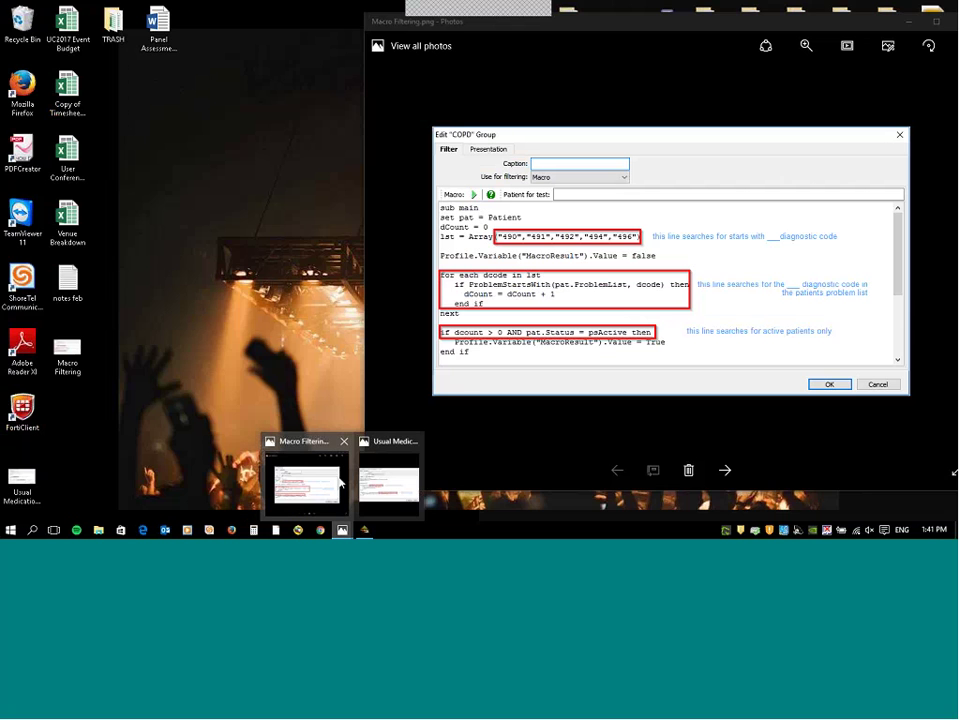
click(305, 485)
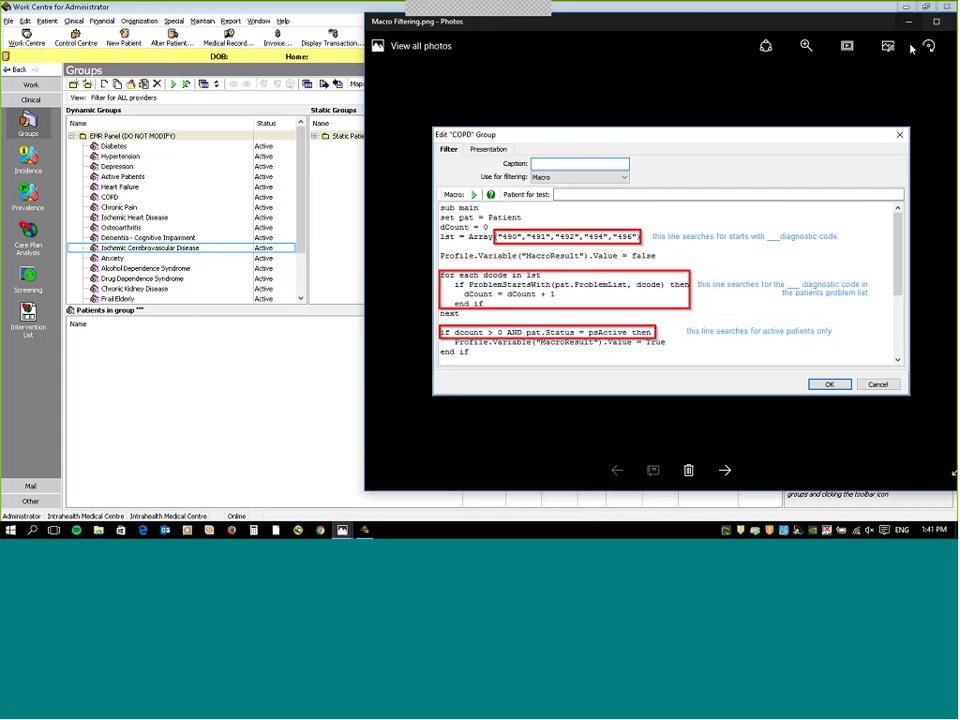
click(947, 20)
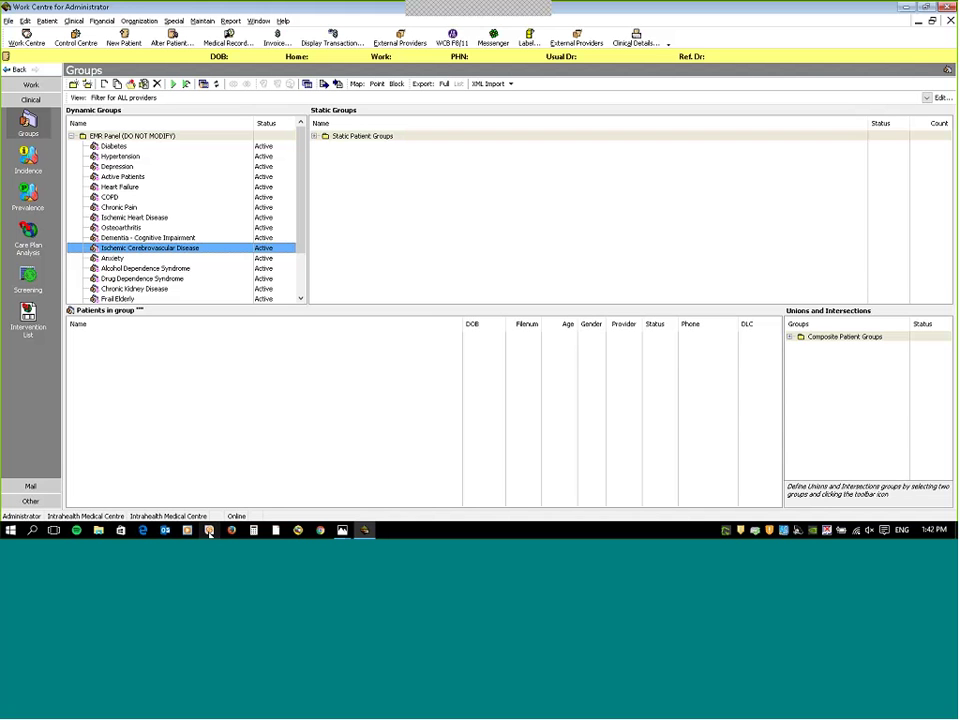
mouse_move(345, 532)
click(202, 20)
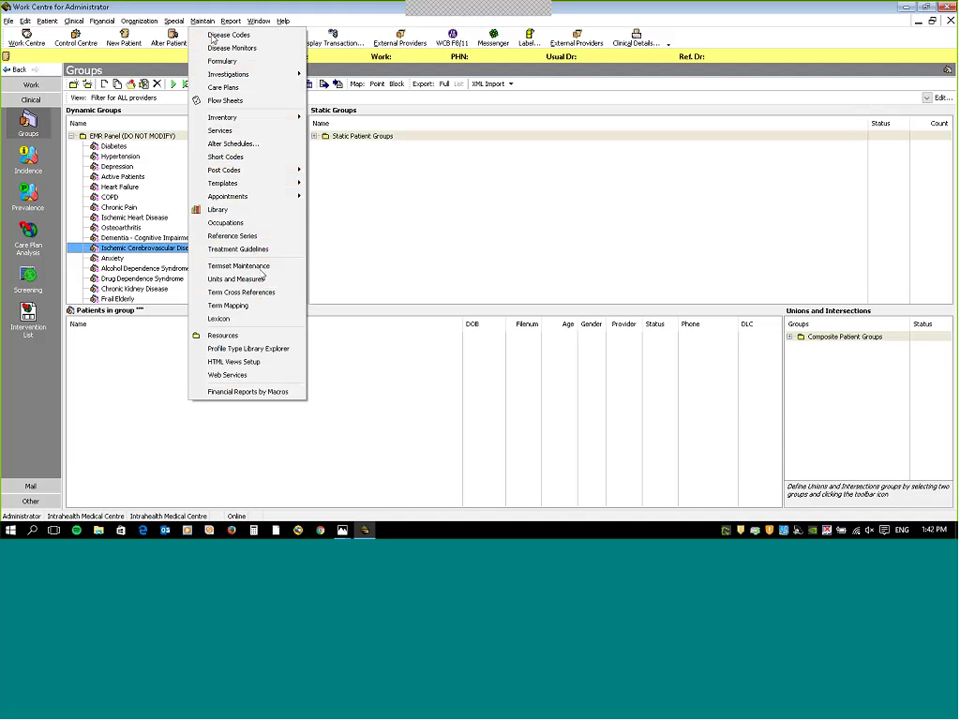
mouse_move(233, 20)
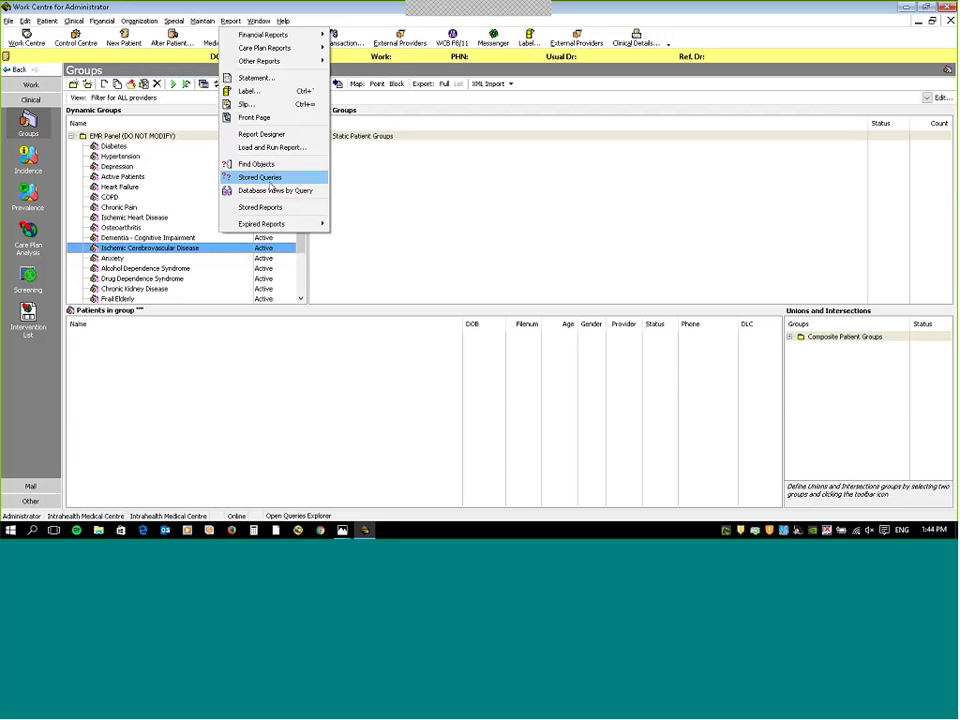
click(269, 180)
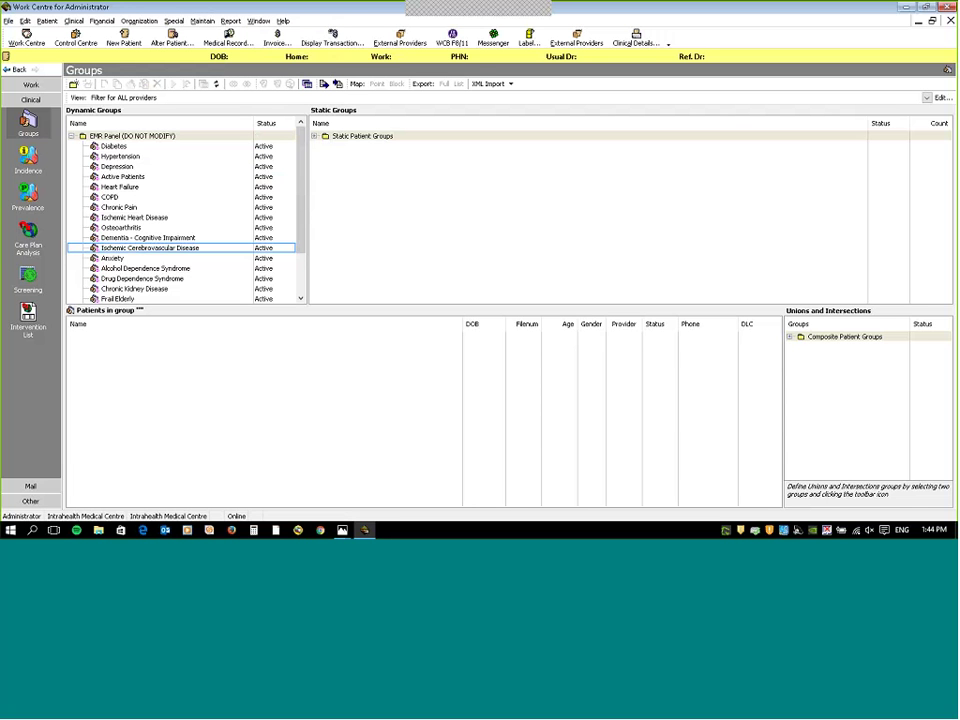
drag(298, 193, 313, 138)
Restore the Work Centre window to a smaller size and close both macro images open in Photos.
click(929, 9)
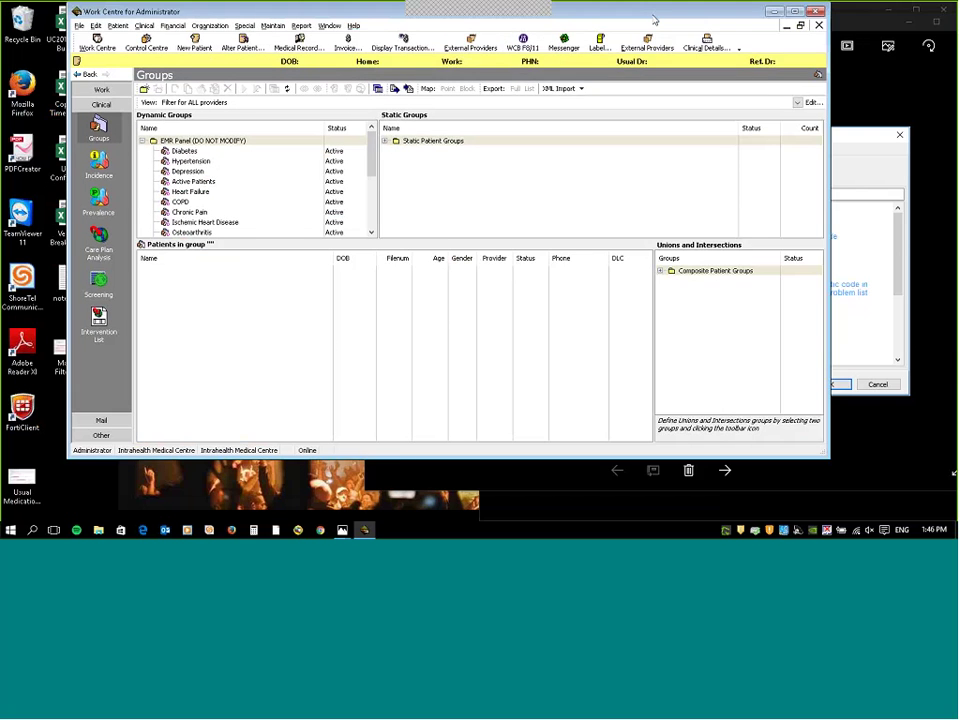
click(880, 18)
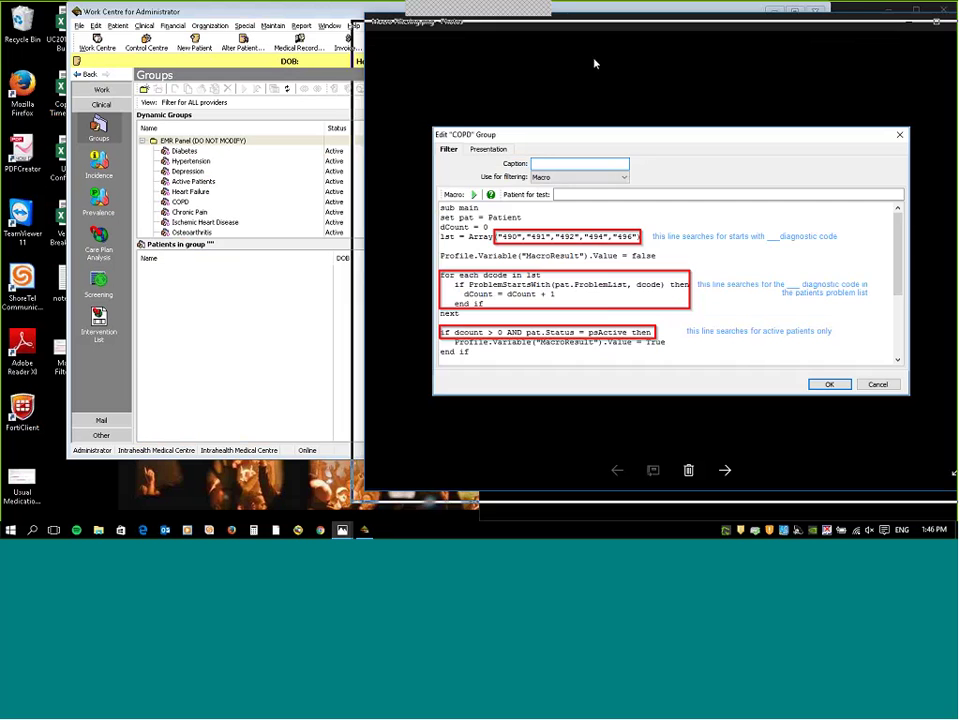
drag(445, 43, 332, 85)
click(906, 64)
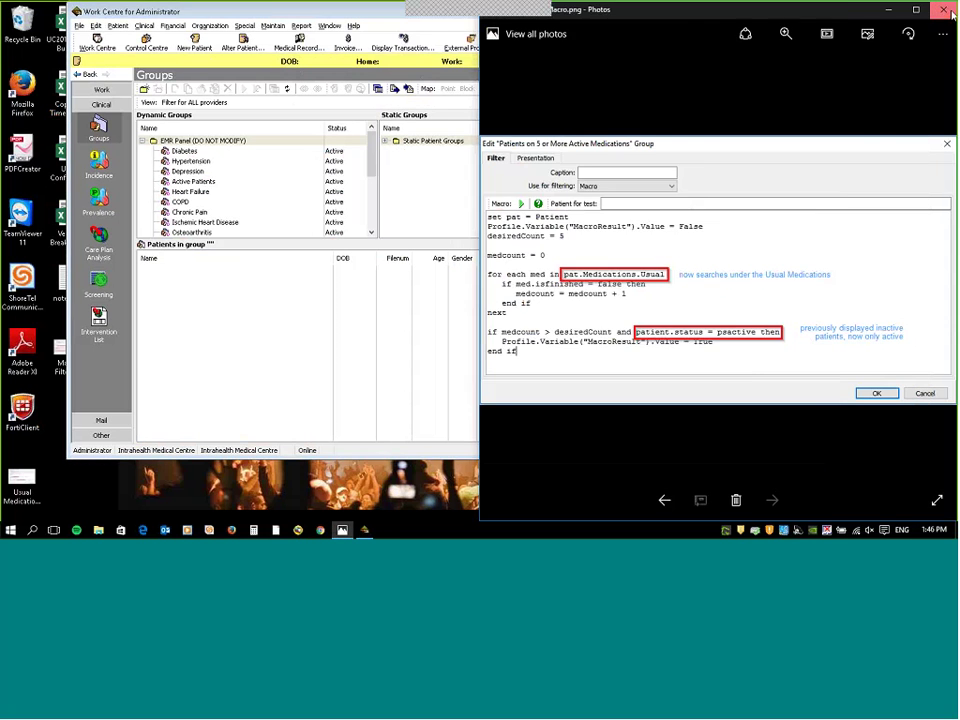
click(945, 11)
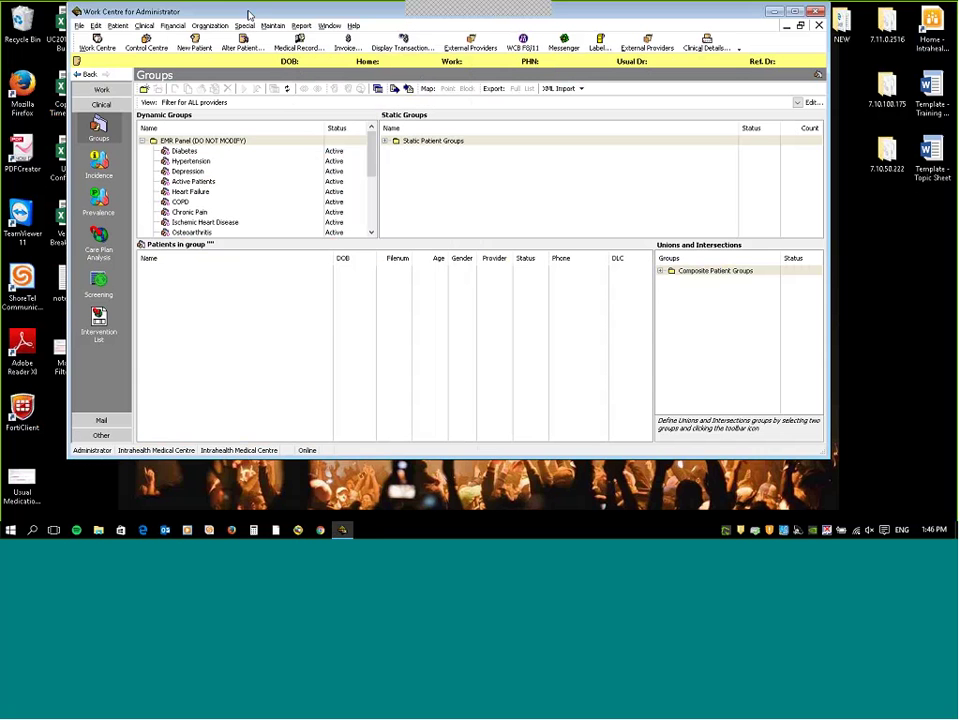
Reposition the Work Centre window over the desktop and maximize it again.
drag(249, 14, 271, 18)
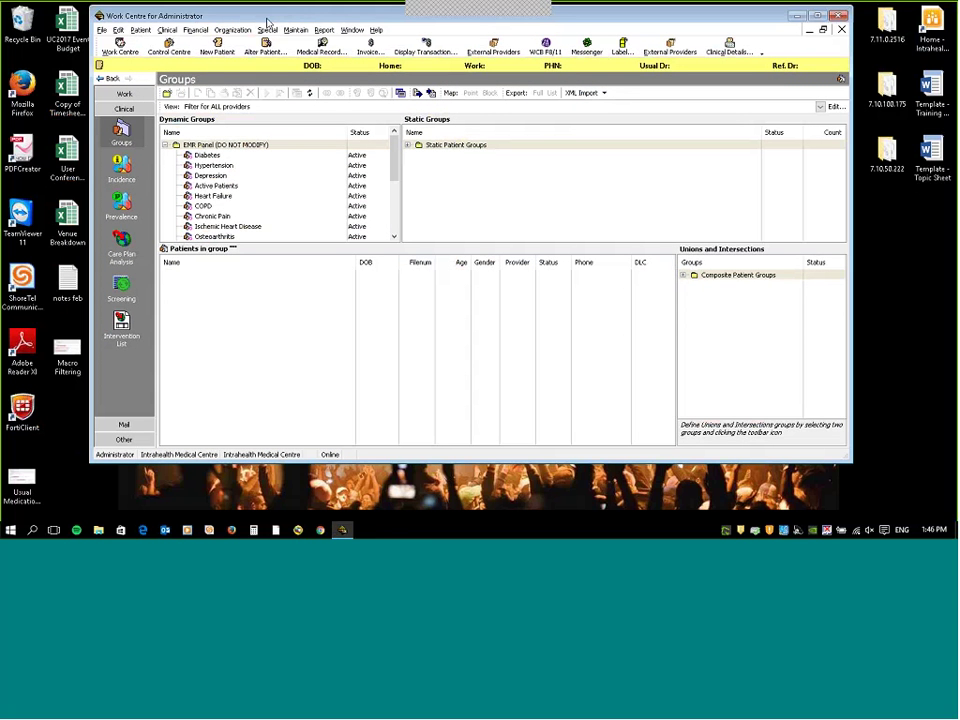
drag(22, 480, 67, 425)
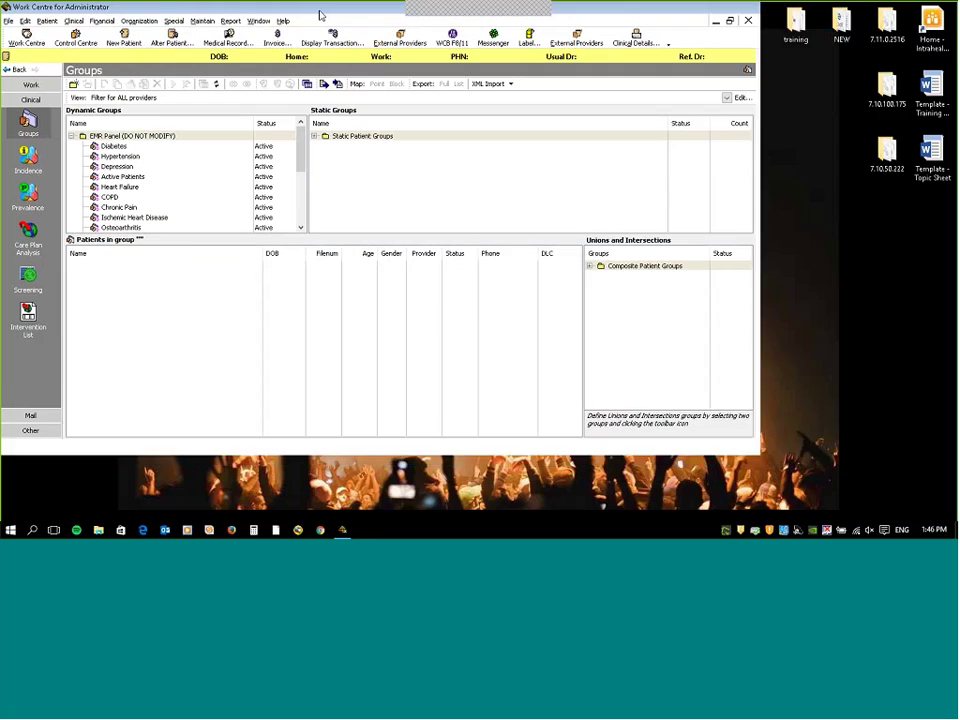
double_click(320, 15)
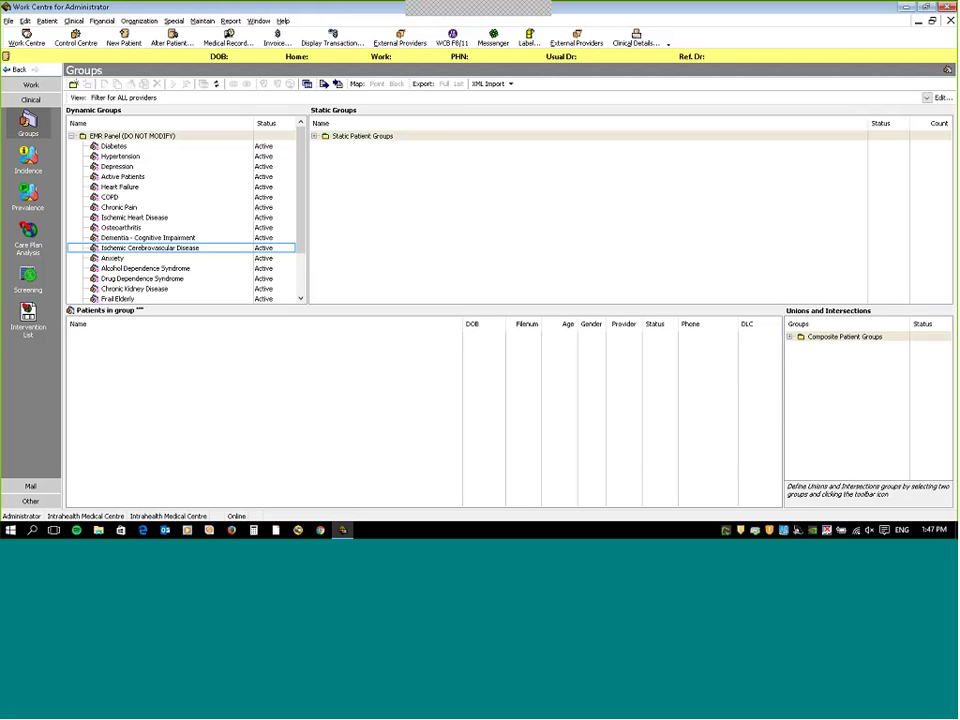
drag(97, 338, 765, 345)
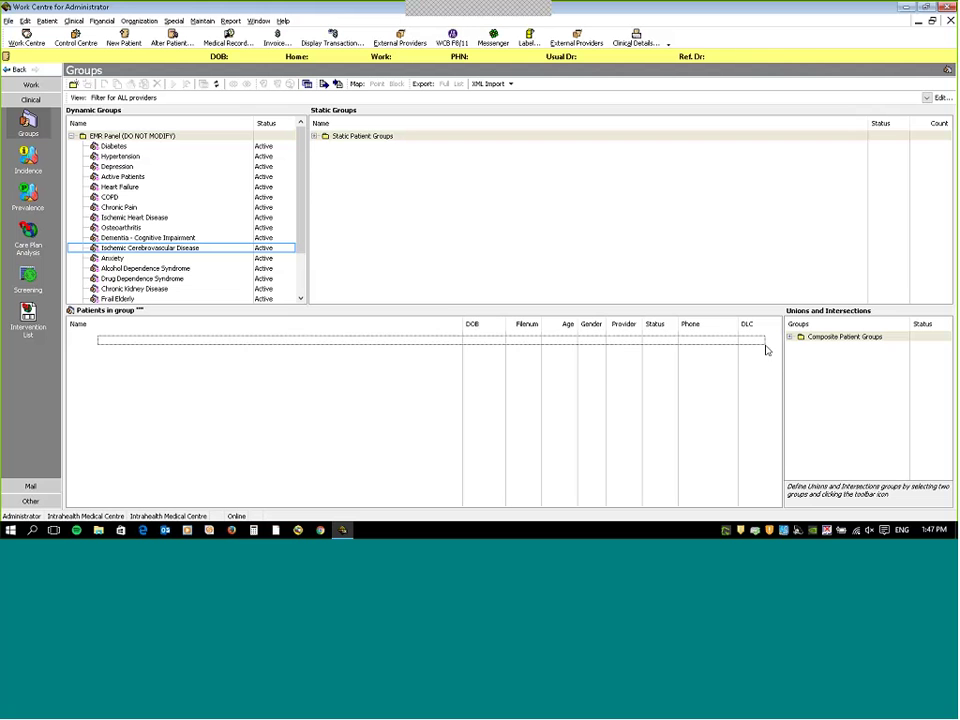
drag(770, 348, 142, 389)
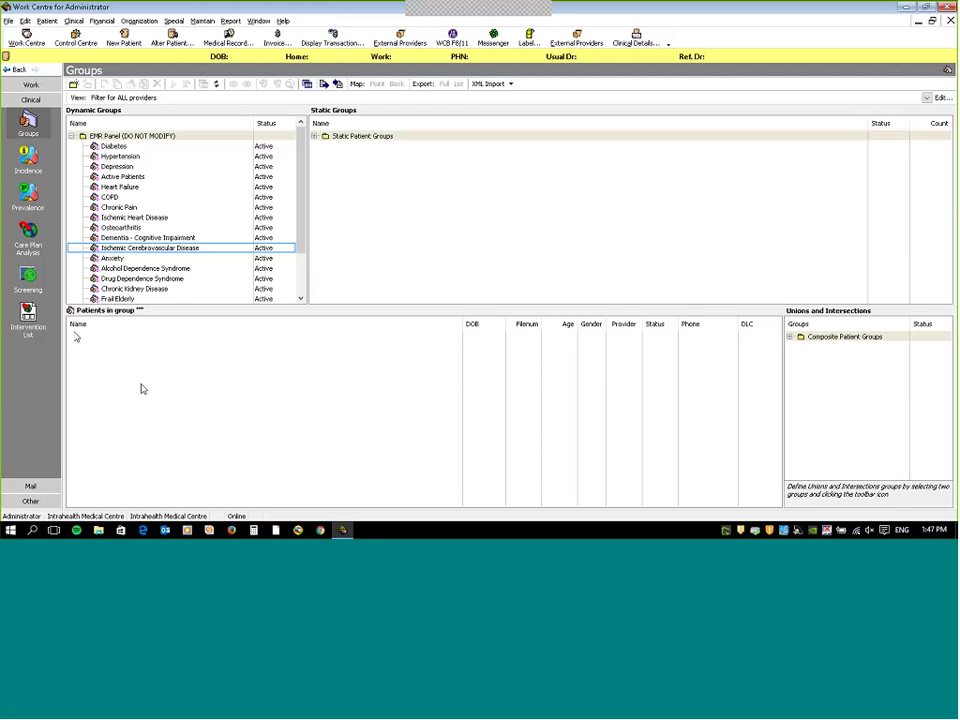
drag(142, 389, 491, 367)
Open the Disease Codes maintenance list and place it as a small floating window over the groups.
click(202, 20)
click(210, 36)
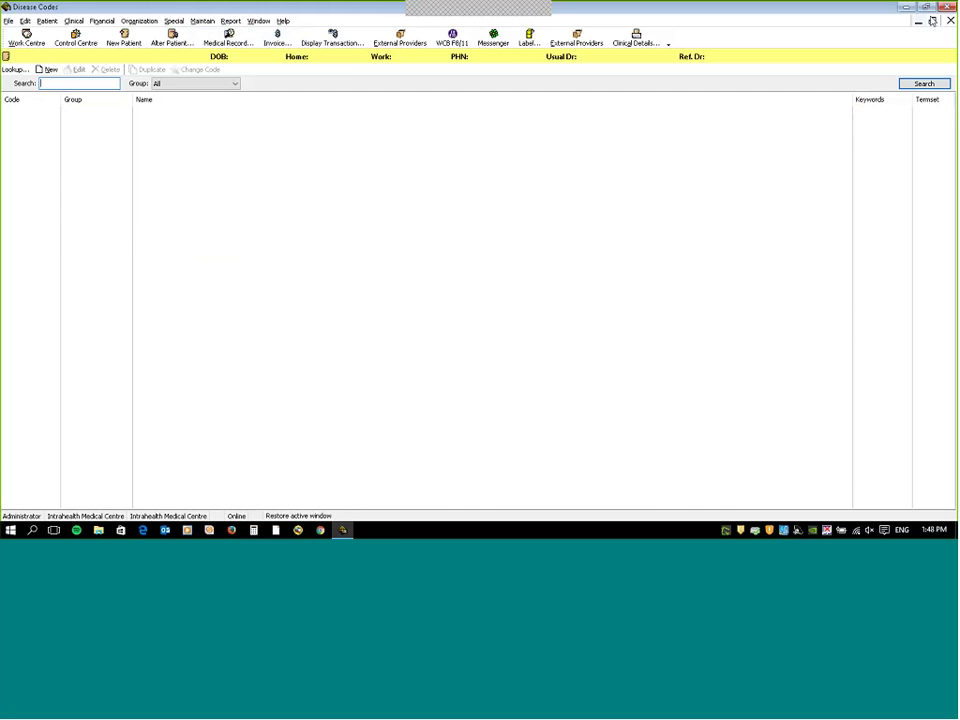
click(932, 20)
drag(268, 84, 400, 145)
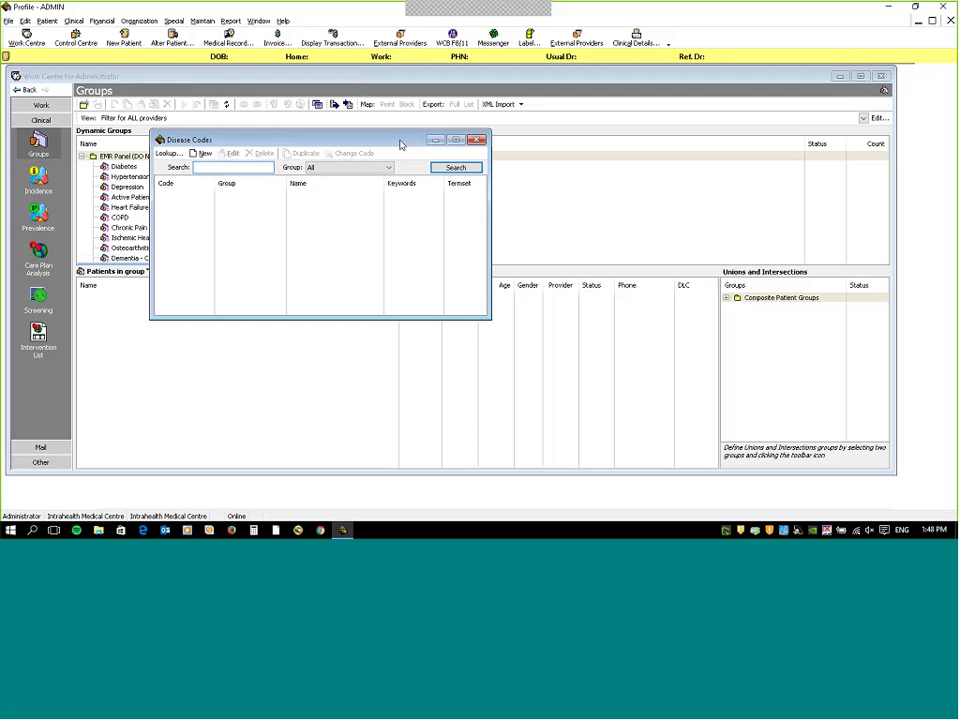
Search the disease codes for "diabetes" and look through the matching codes.
text(diabetes)
key(Return)
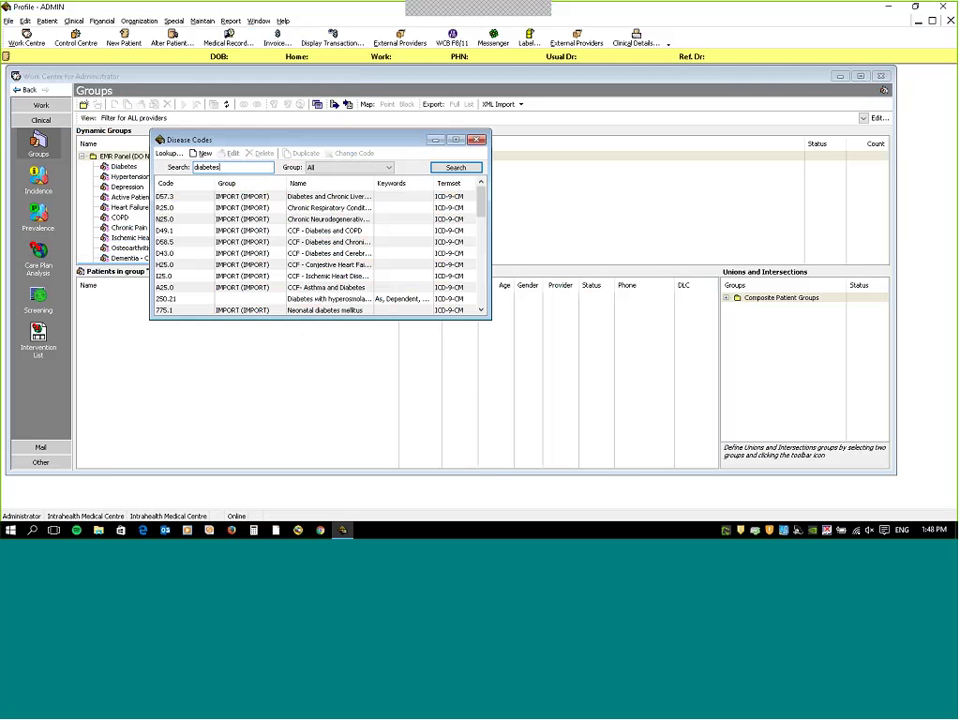
click(481, 310)
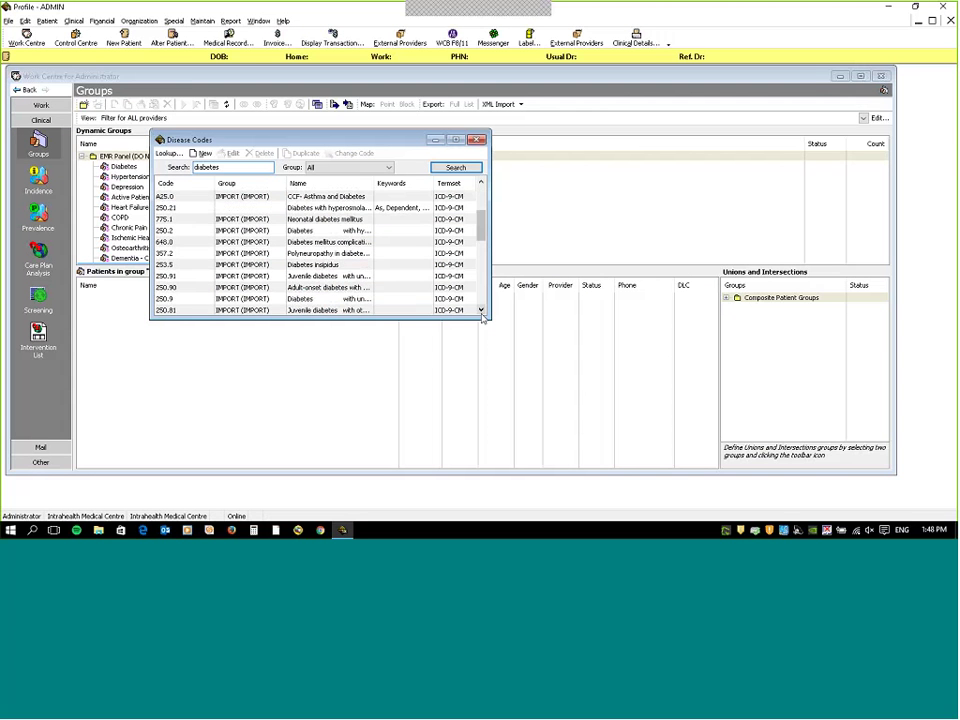
scroll(298, 310, down, 1)
scroll(262, 270, down, 2)
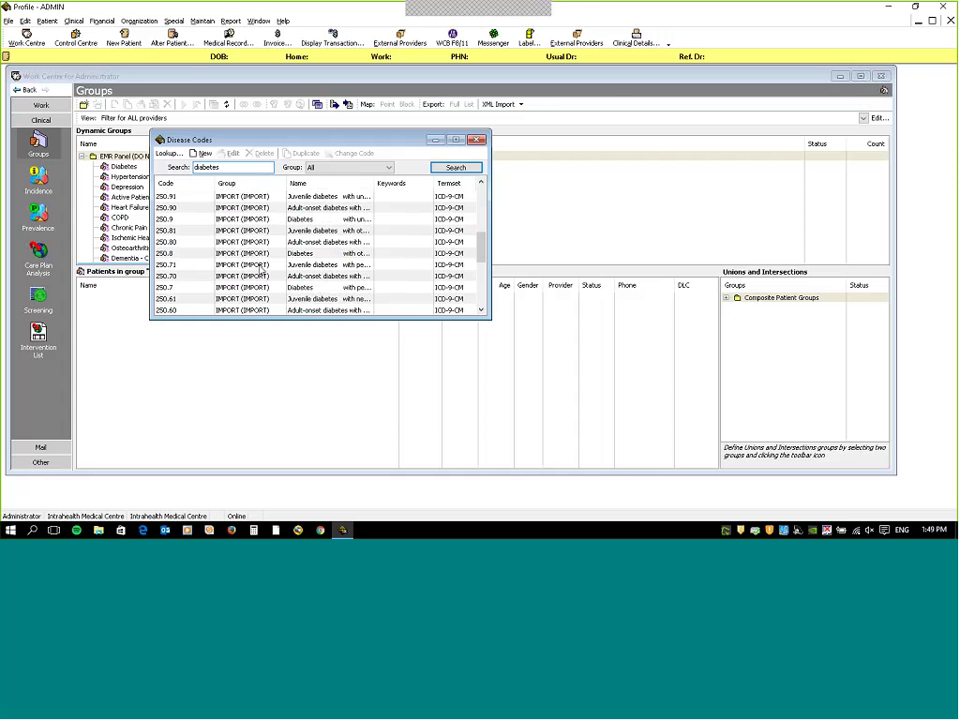
Sort the diabetes results by code, select code 250.1, and widen the Name column.
click(180, 184)
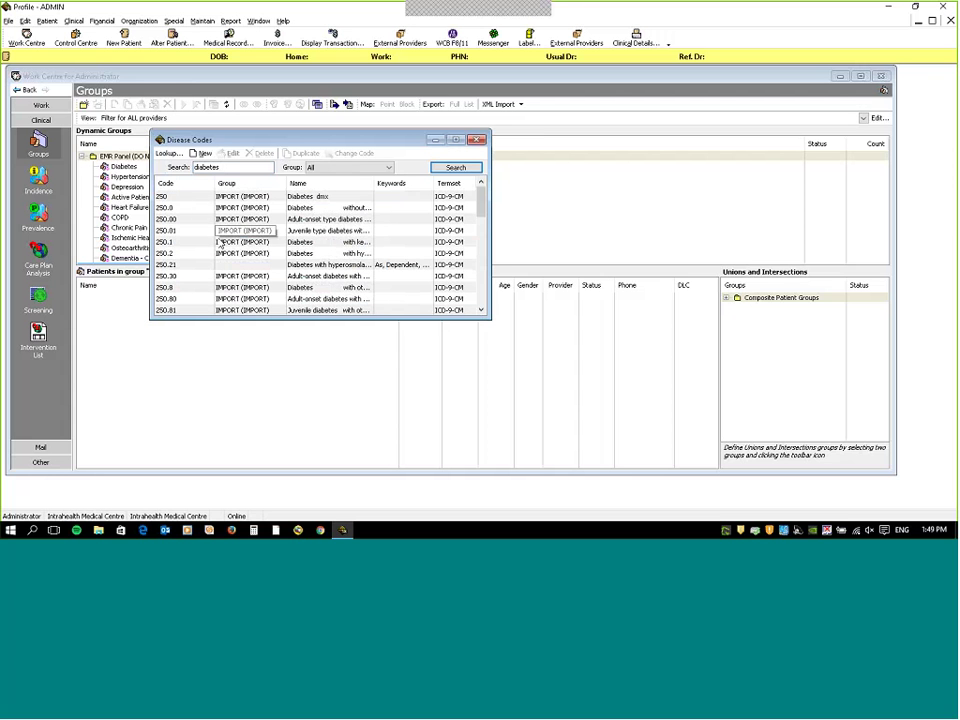
click(188, 242)
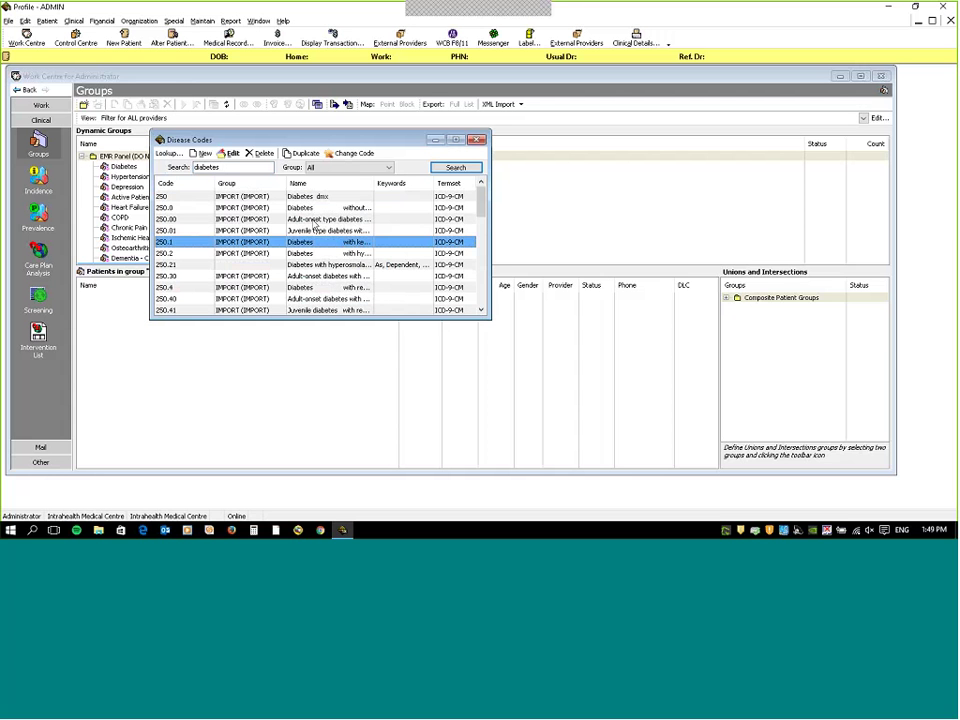
drag(375, 183, 404, 182)
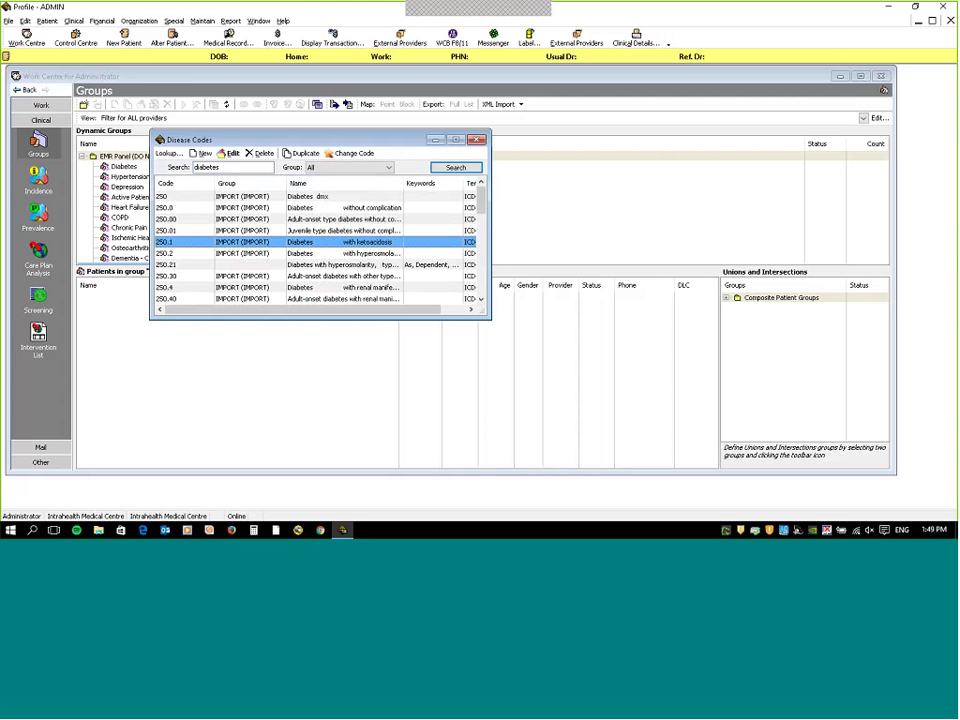
Close the Disease Codes list and run the Diabetes group under EMR Panel to list its patients.
click(477, 139)
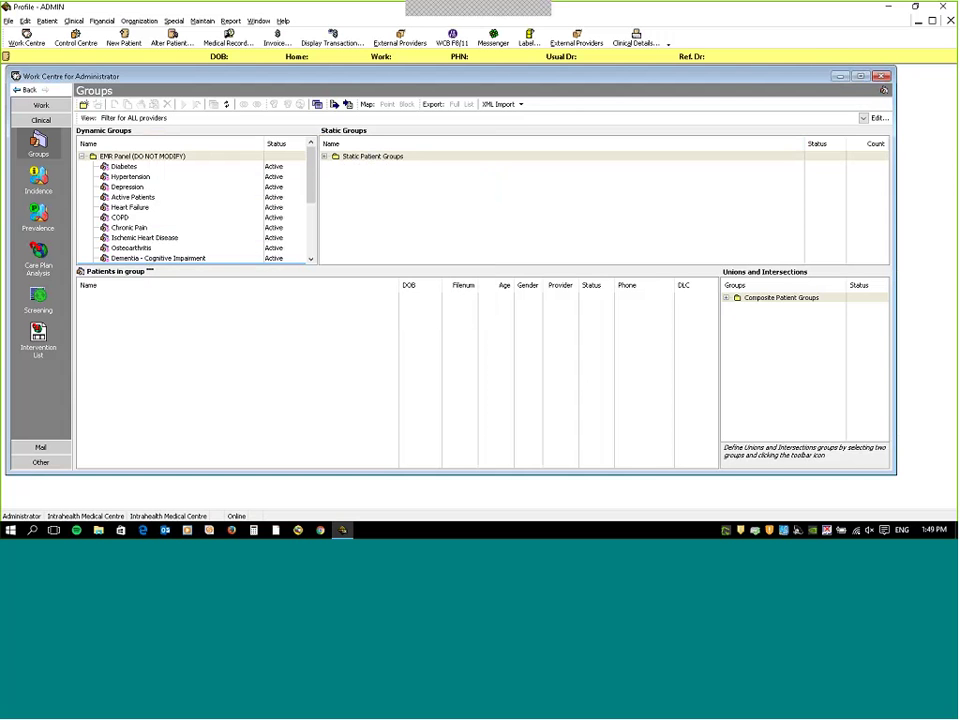
click(125, 166)
click(185, 104)
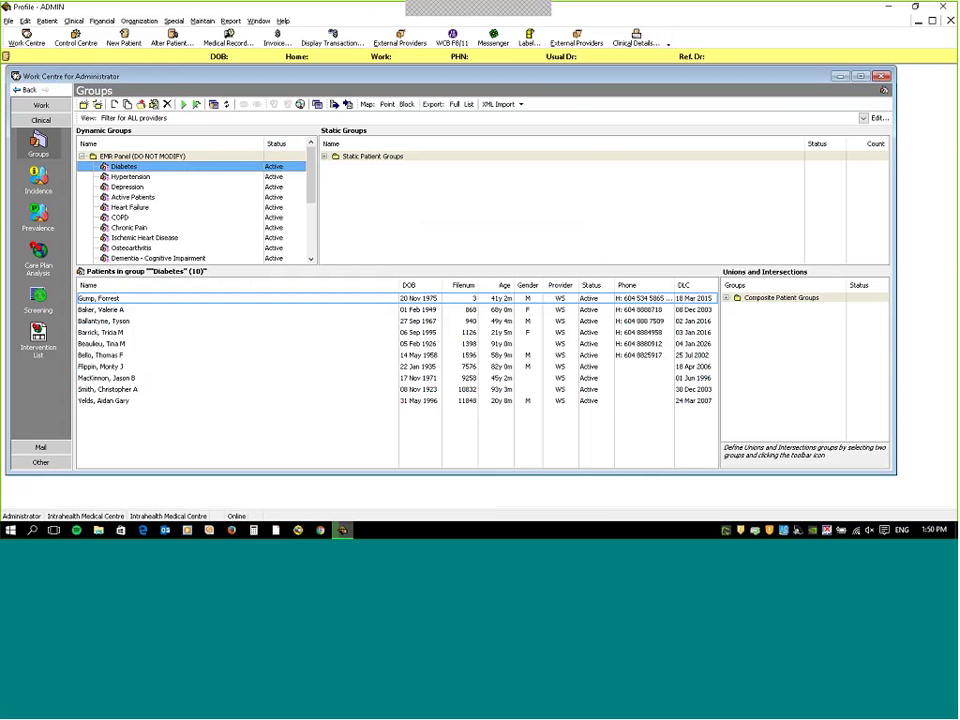
Open the first listed Diabetes patient's details, examine Date First Seen and Date Last Contact in the Organization view, and cancel out.
key(Return)
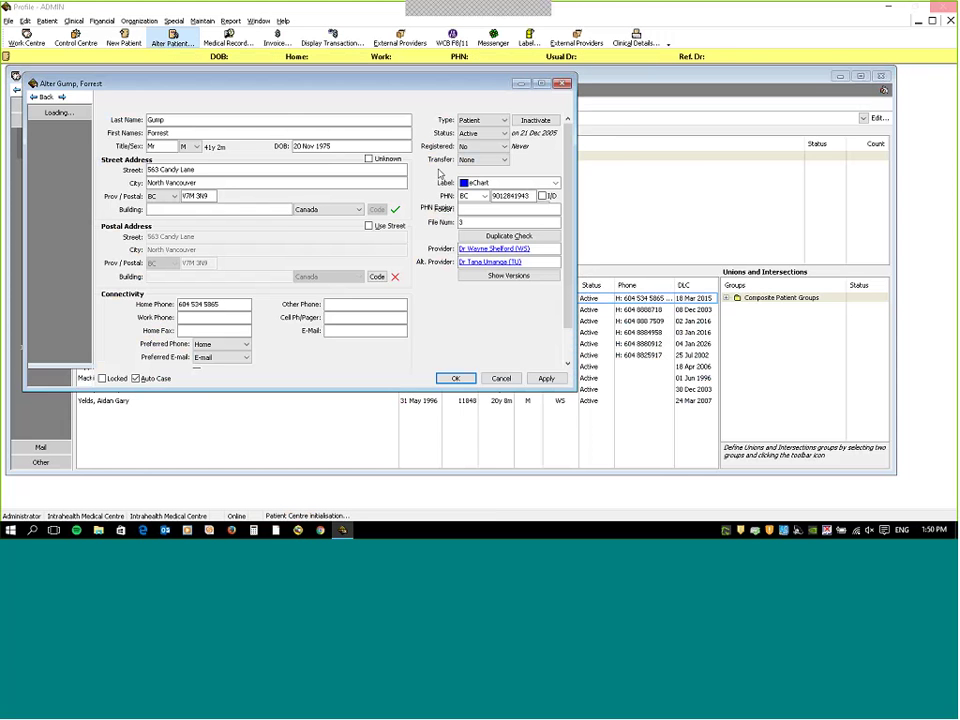
drag(370, 116, 470, 124)
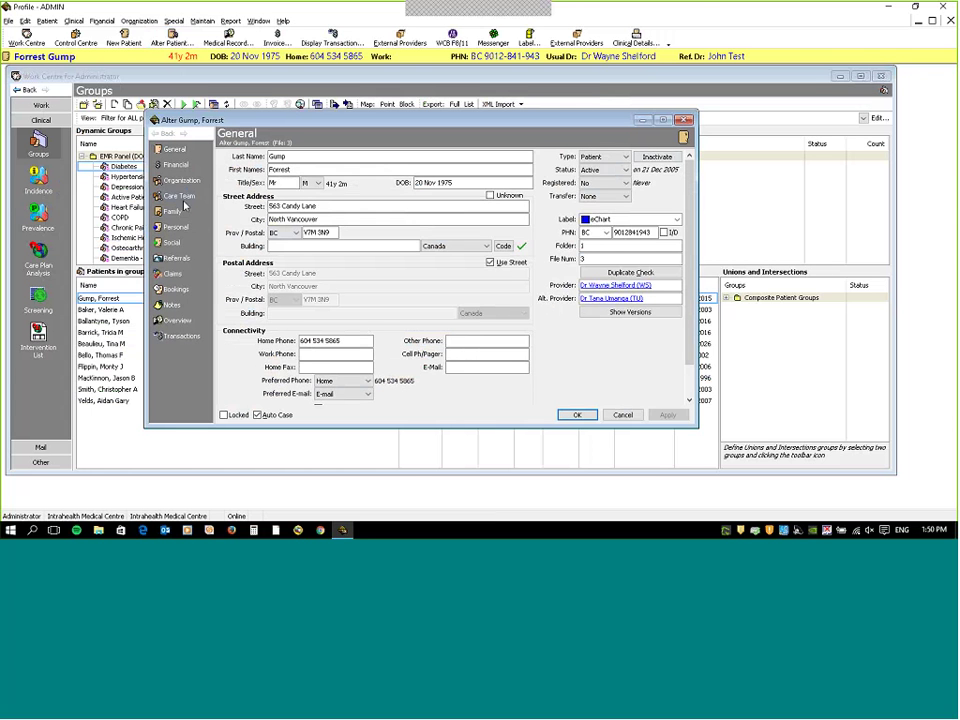
click(181, 180)
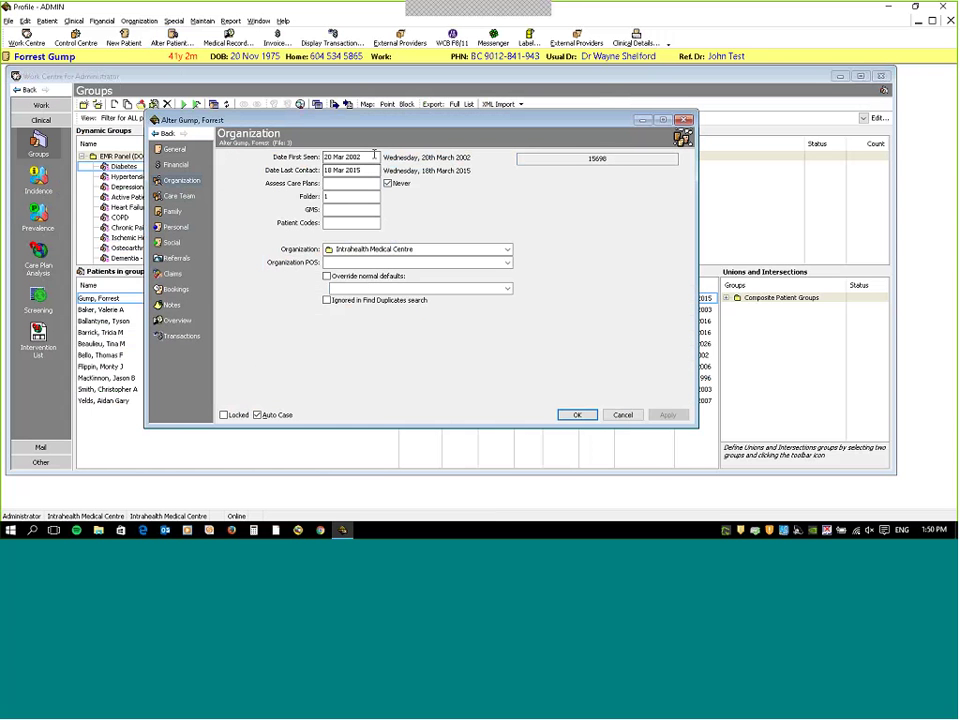
click(371, 171)
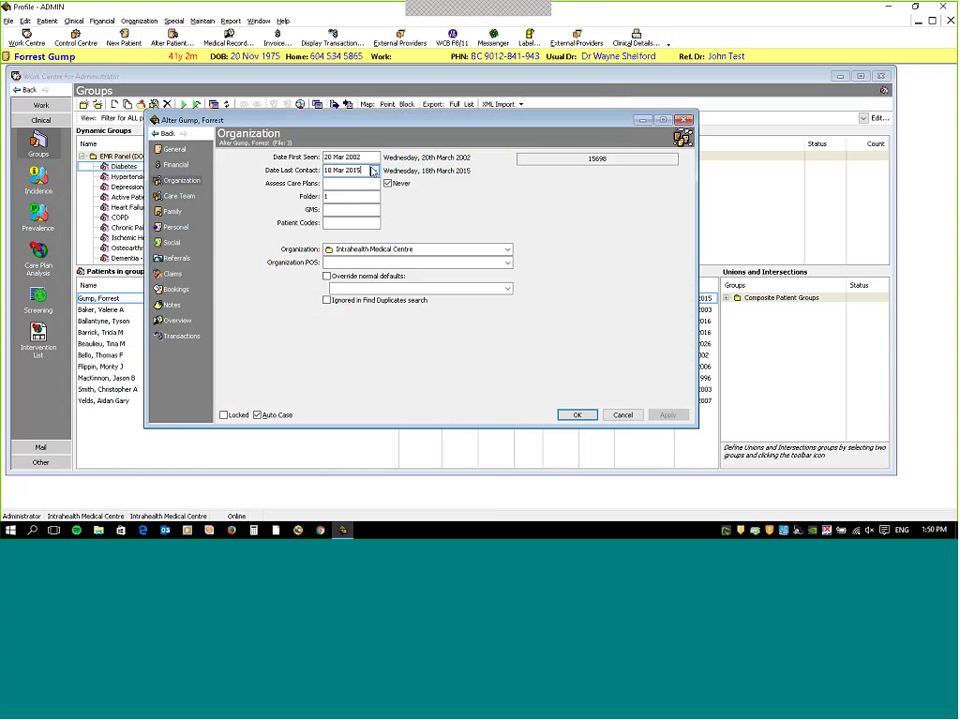
click(367, 158)
drag(397, 126, 370, 125)
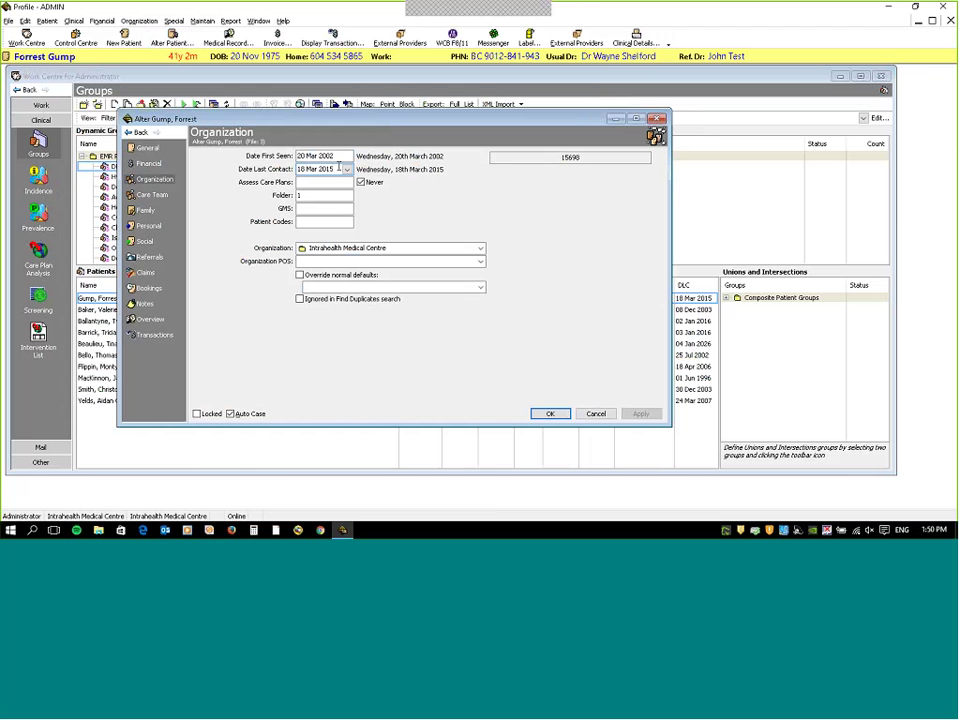
click(337, 169)
click(597, 413)
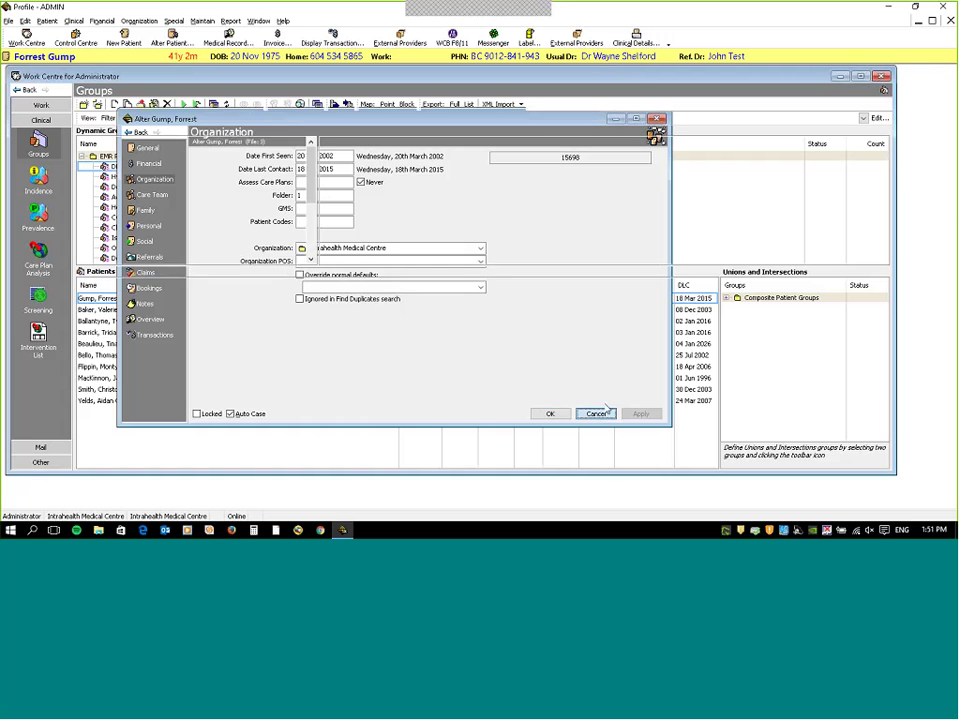
Open the Organization details of the patient whose last contact date is 04 Jan 2026, and cancel back to the Diabetes list.
click(692, 348)
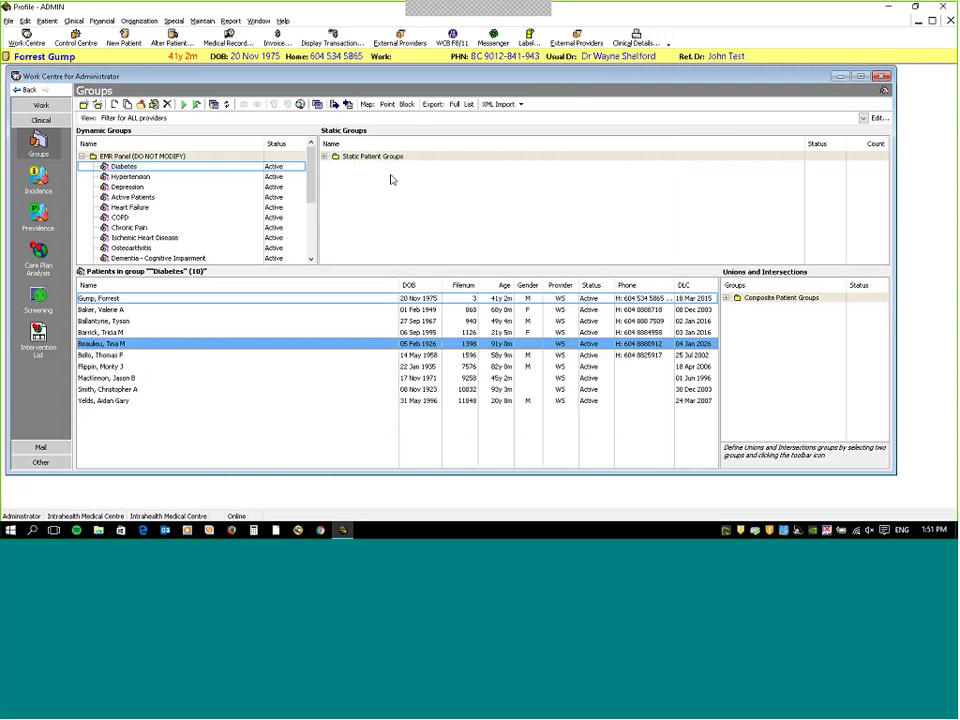
click(160, 43)
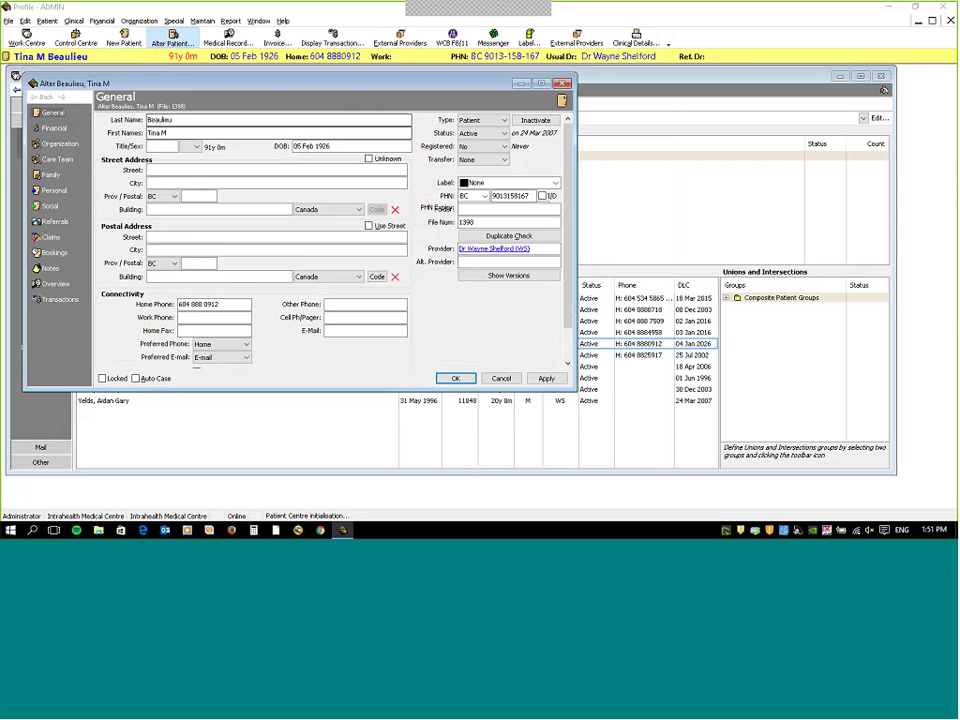
click(66, 145)
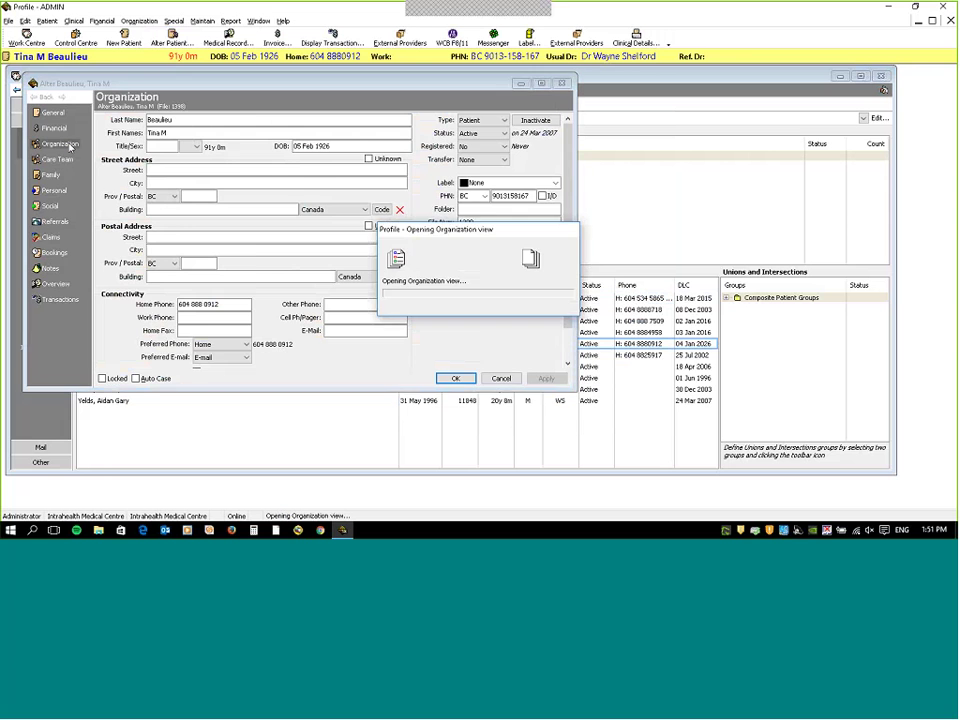
click(512, 380)
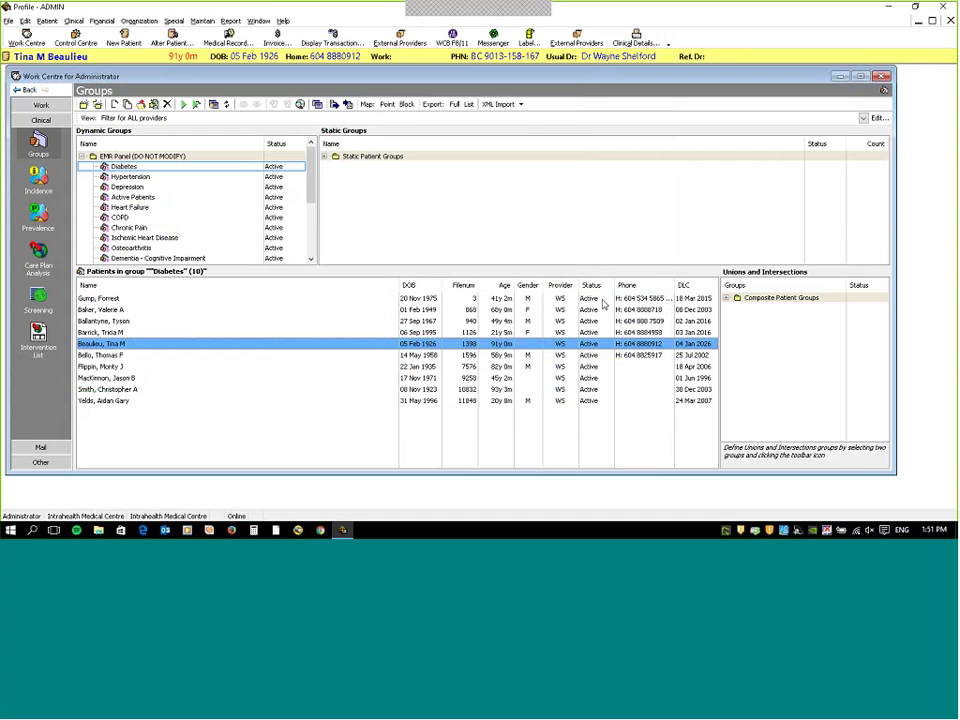
click(603, 300)
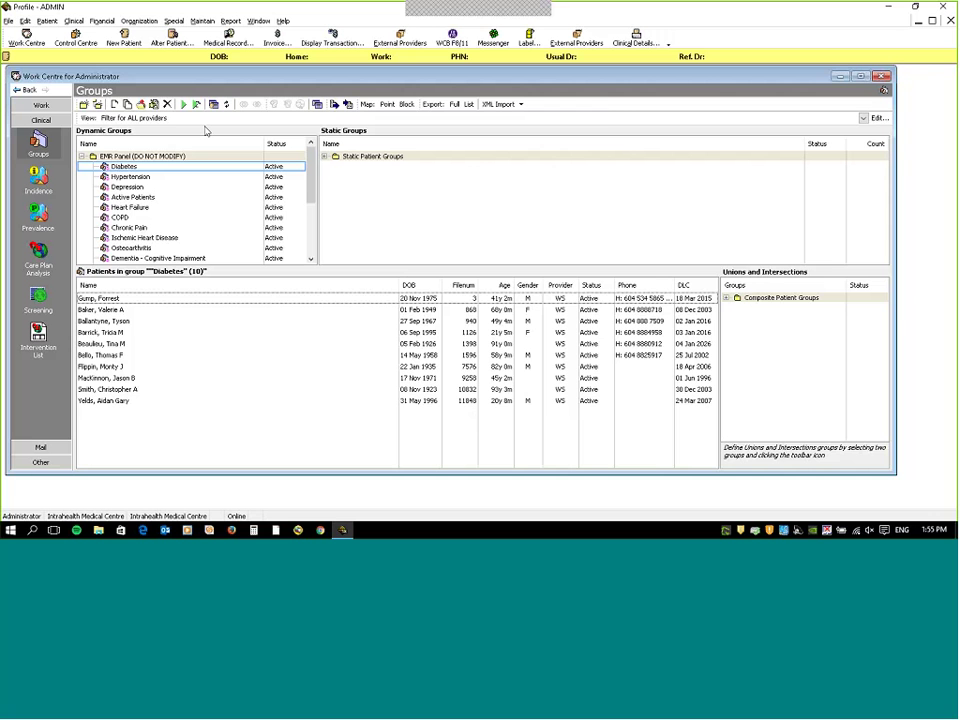
Check the Filter for ALL providers criteria and columns in the Patient Groups Filter, and close it without changes.
click(876, 118)
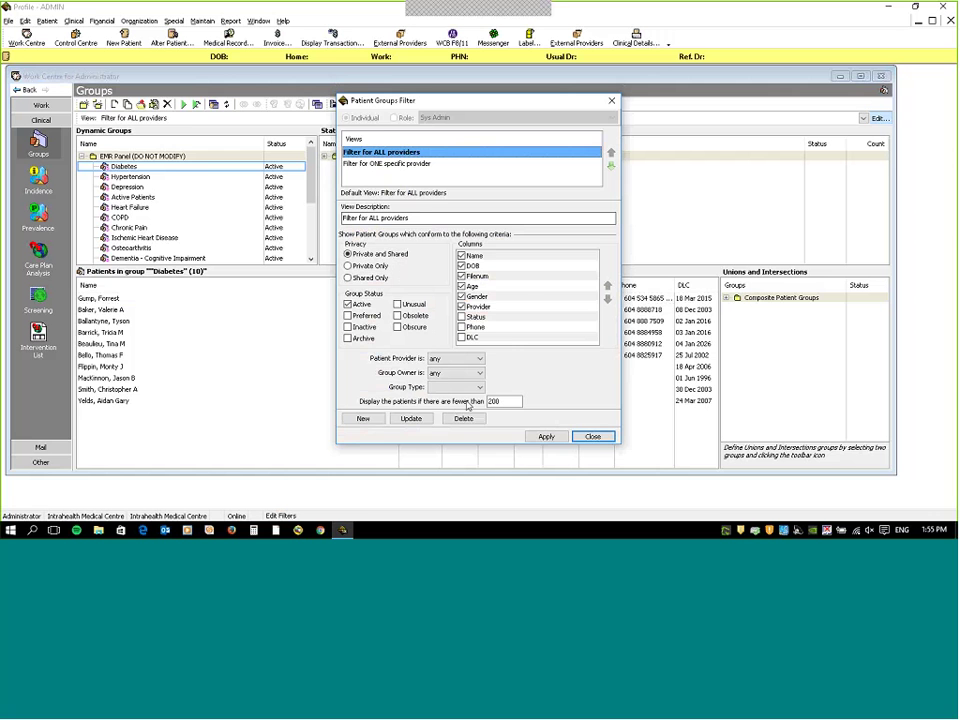
click(585, 437)
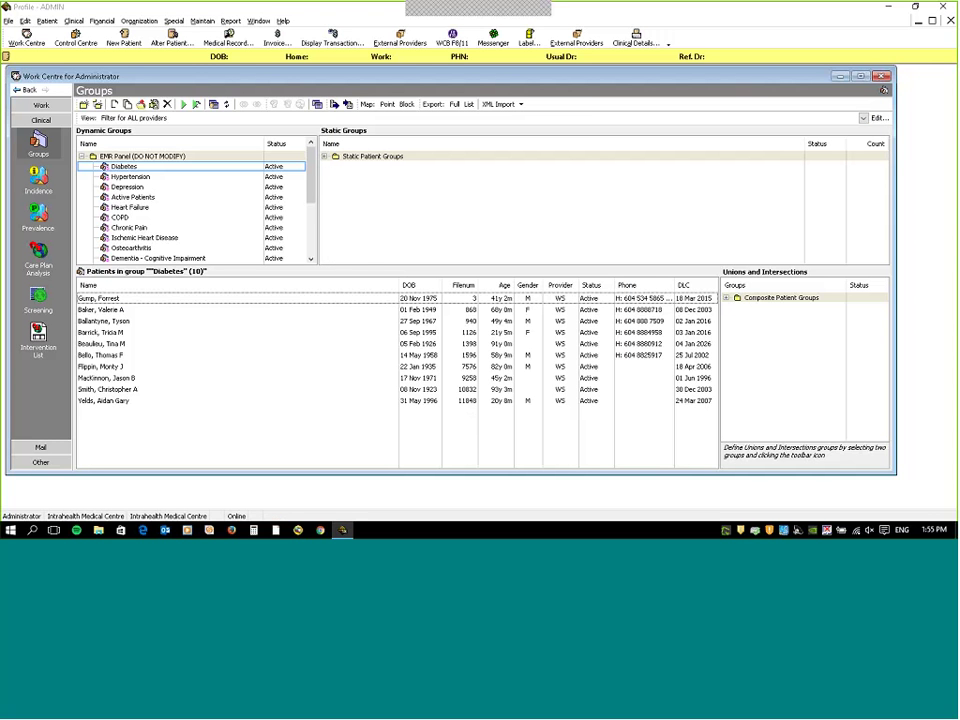
scroll(310, 174, down, 1)
scroll(310, 174, up, 1)
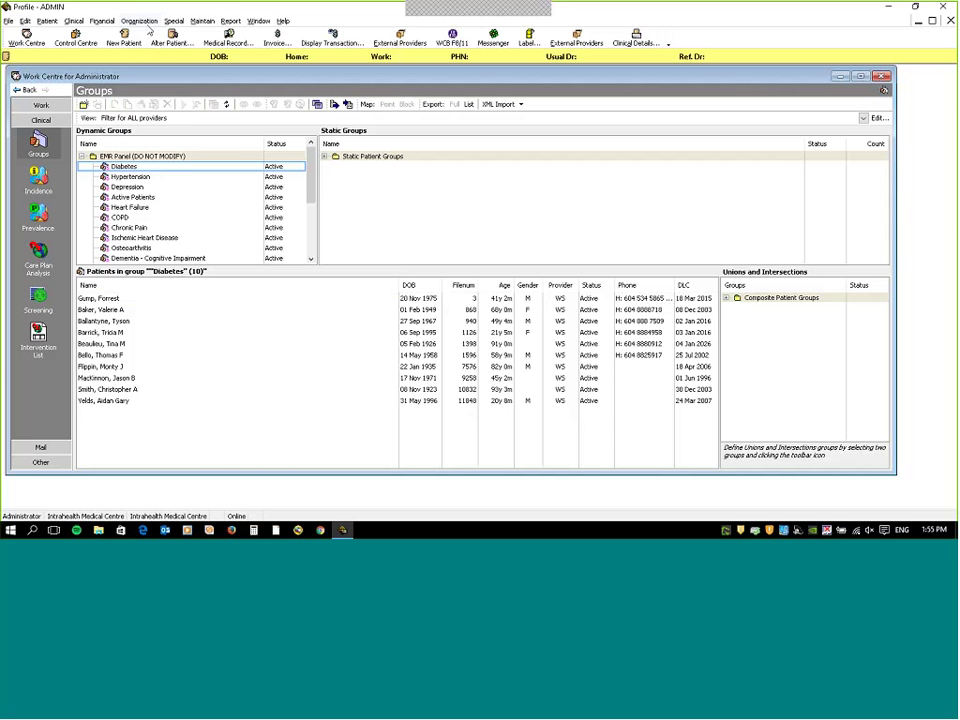
Open People & Places, select the WS provider, view the organization's patient list, and minimize the window.
click(140, 21)
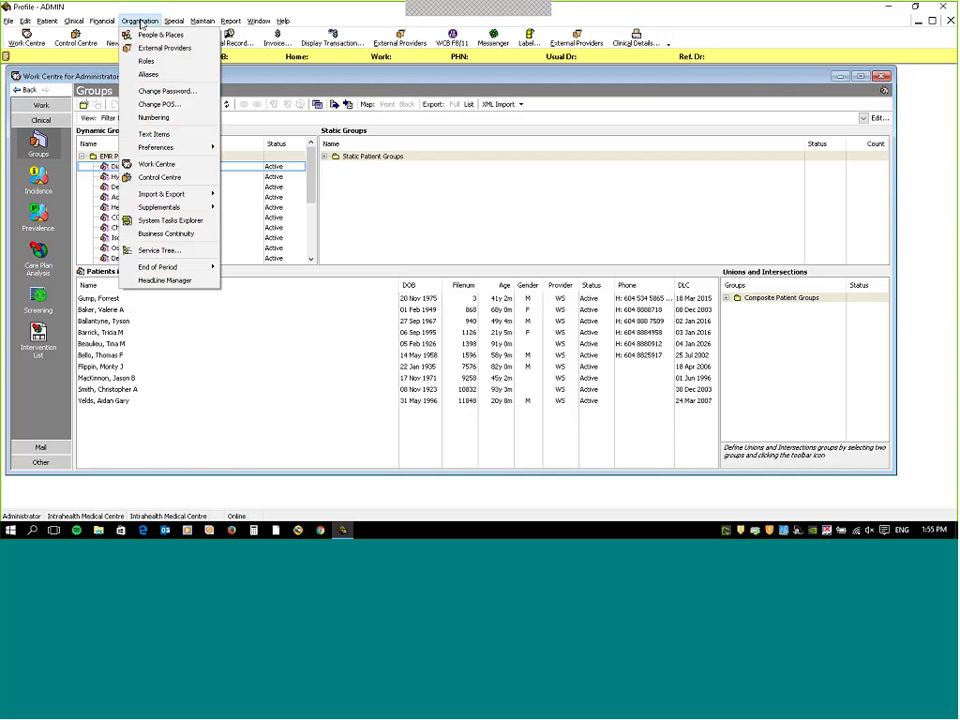
click(140, 21)
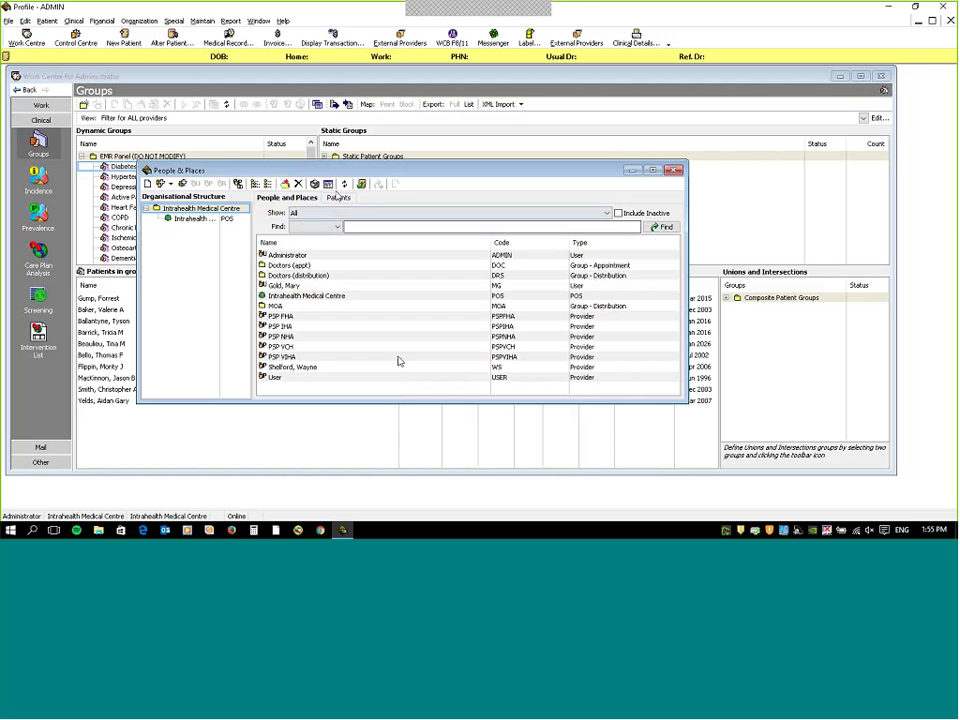
click(398, 365)
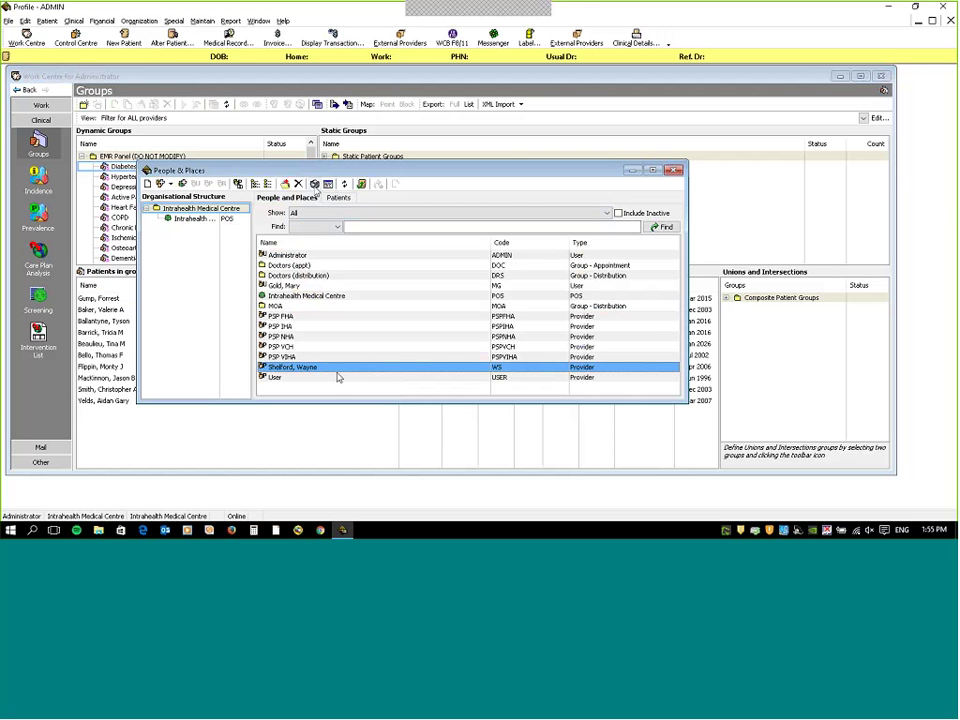
click(333, 198)
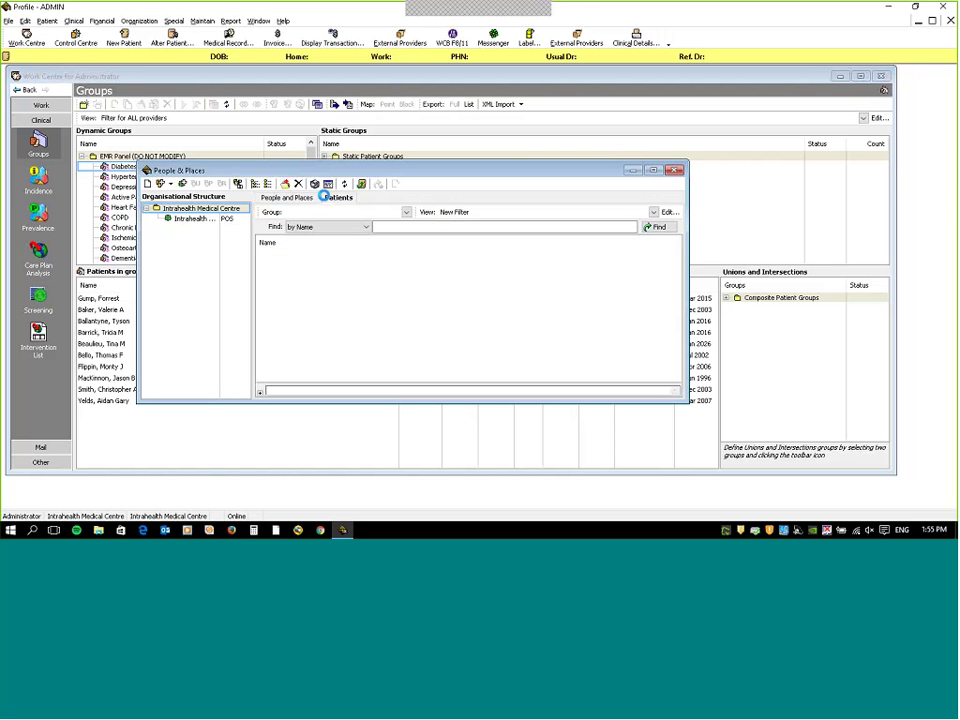
click(492, 296)
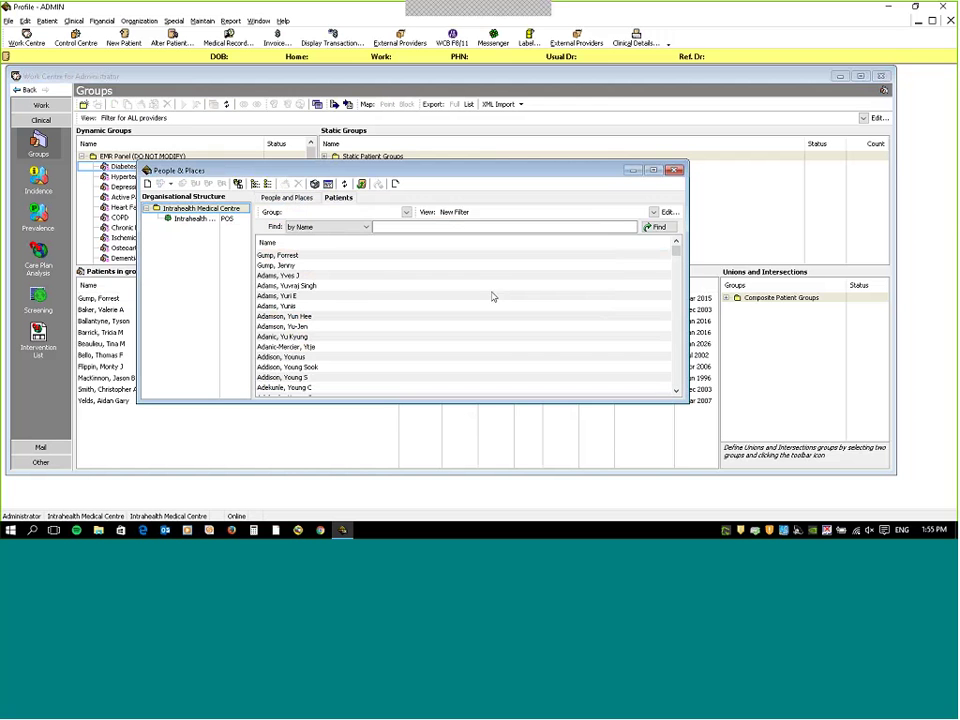
click(633, 170)
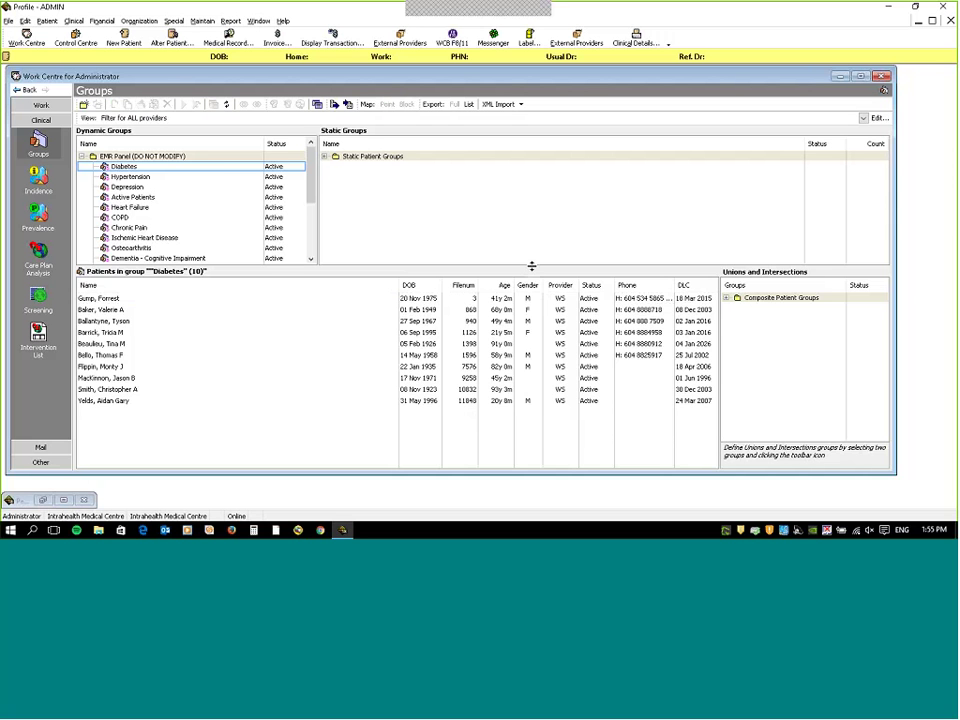
Maximize the Work Centre and adjust the divider to show more dynamic groups while keeping the whole Diabetes patient list in view.
drag(531, 266, 500, 373)
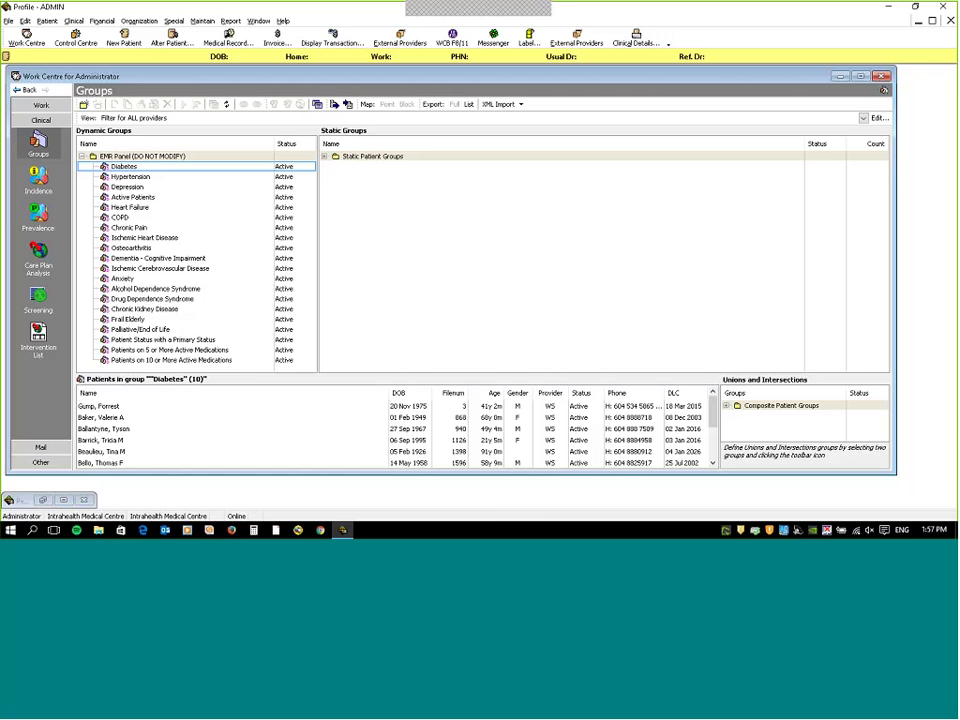
click(860, 76)
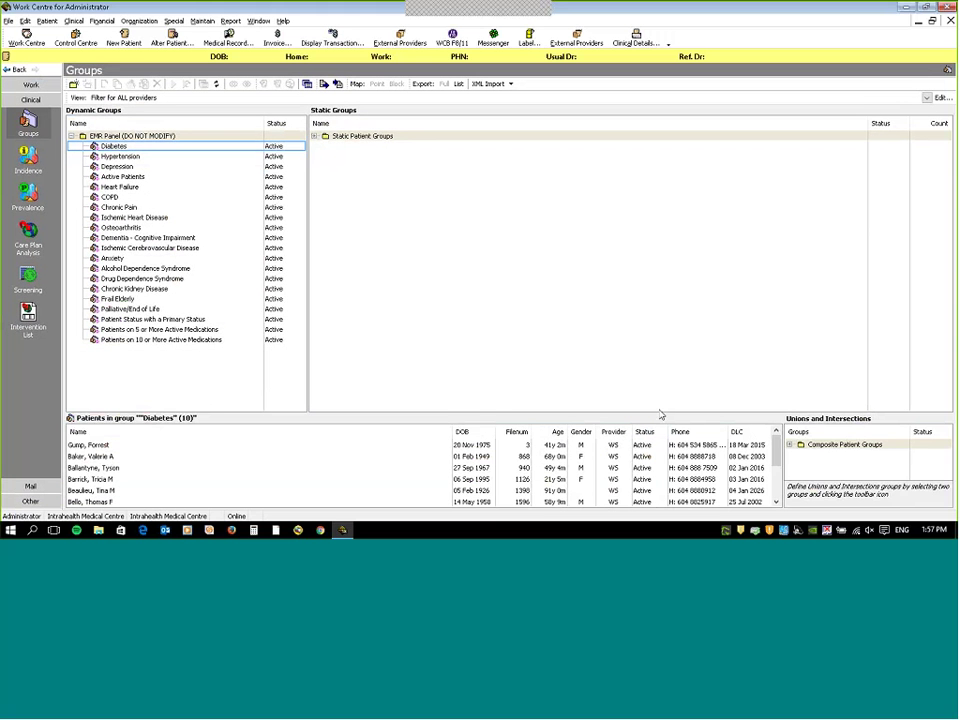
drag(660, 413, 669, 332)
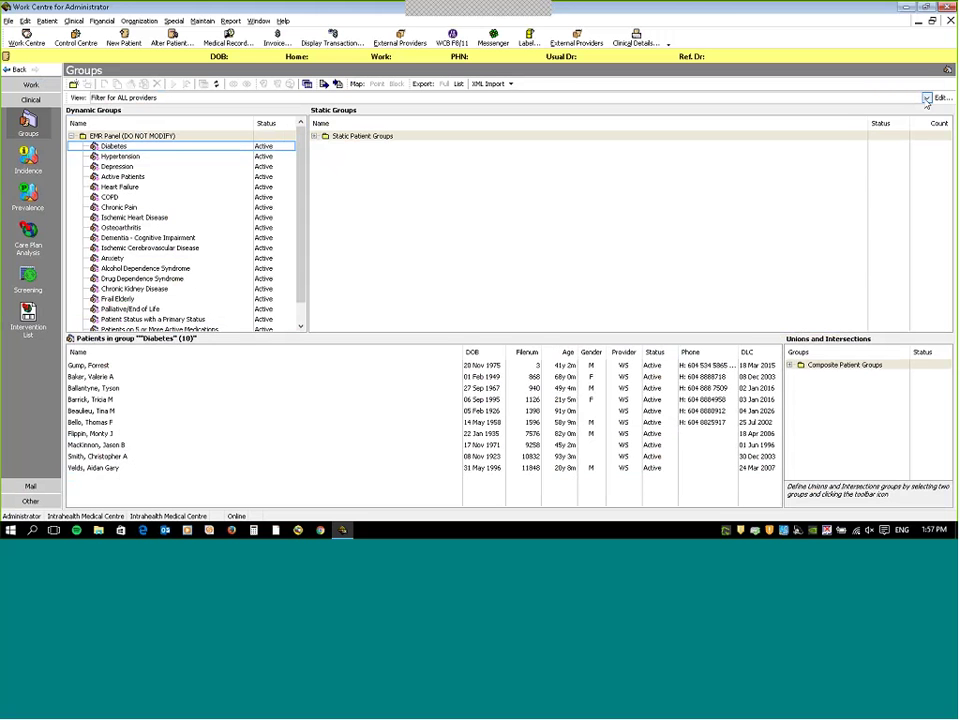
Examine the Patient Provider criterion of Filter for ONE specific provider in the Patient Groups Filter, and close without changes.
click(926, 98)
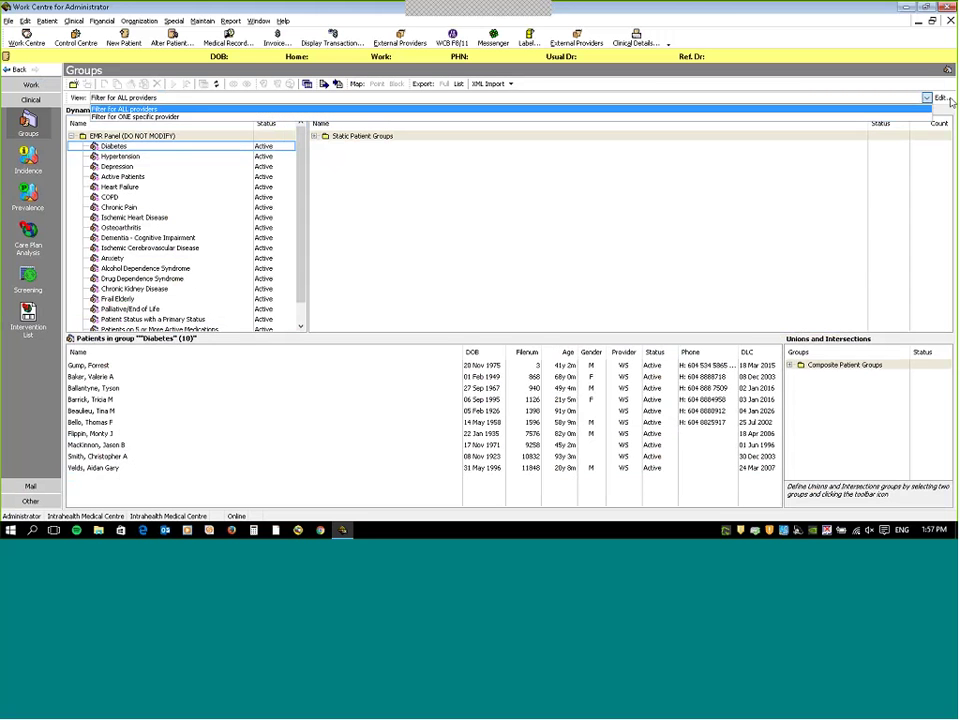
click(708, 118)
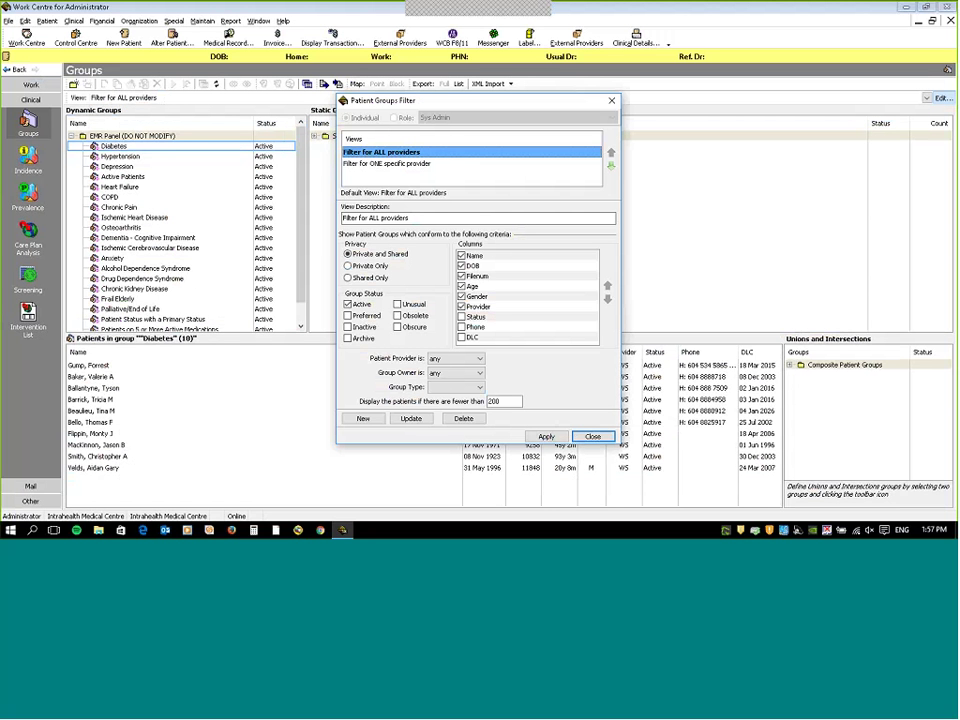
click(458, 358)
click(430, 103)
drag(430, 103, 245, 95)
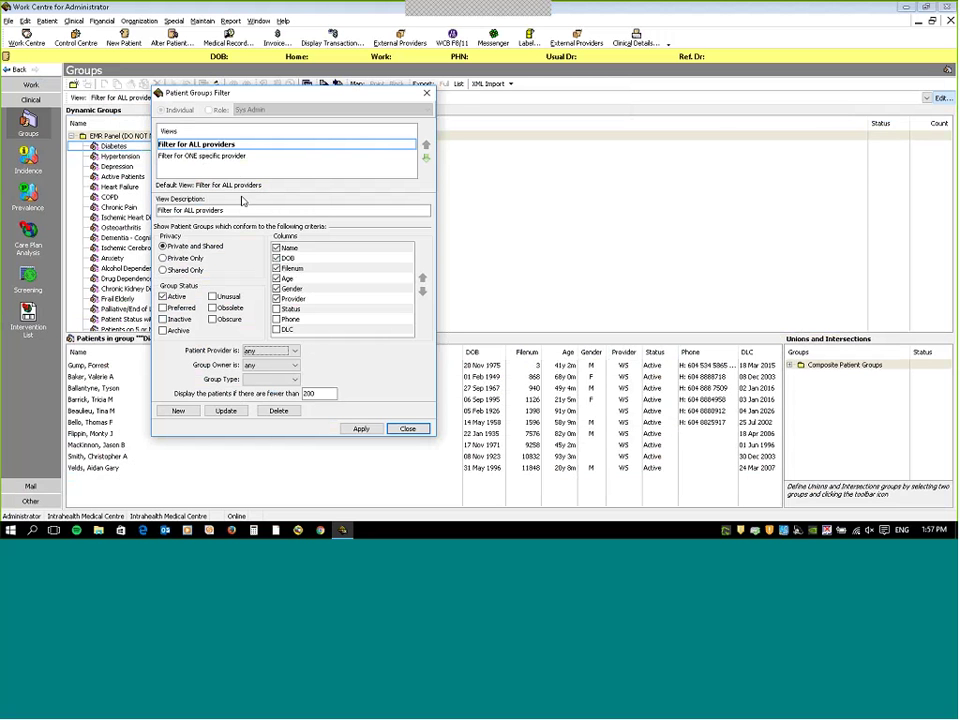
click(238, 157)
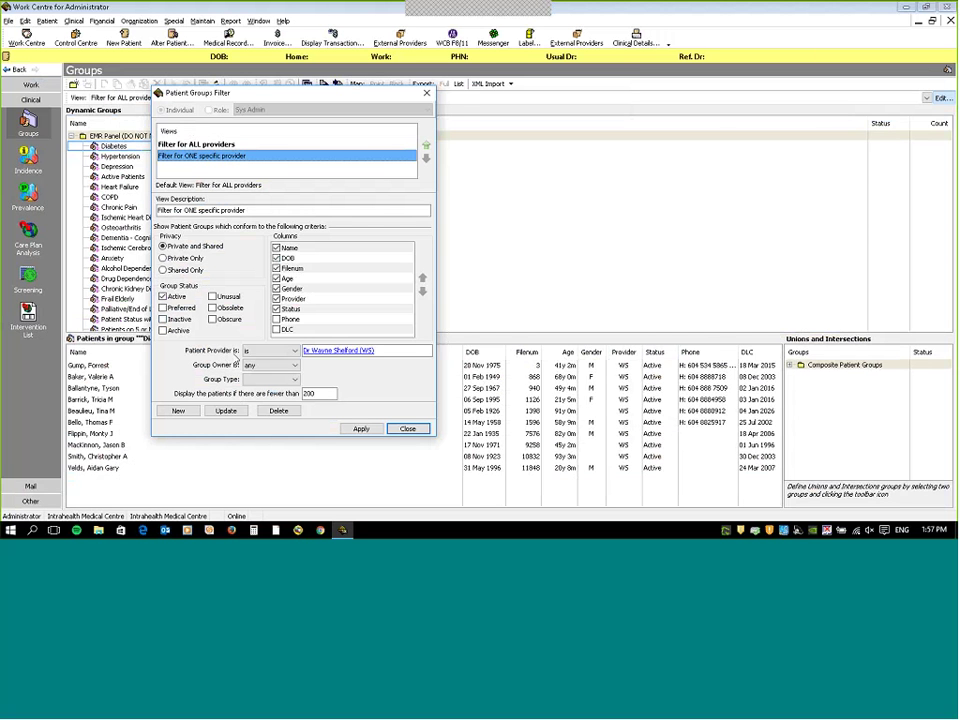
click(257, 353)
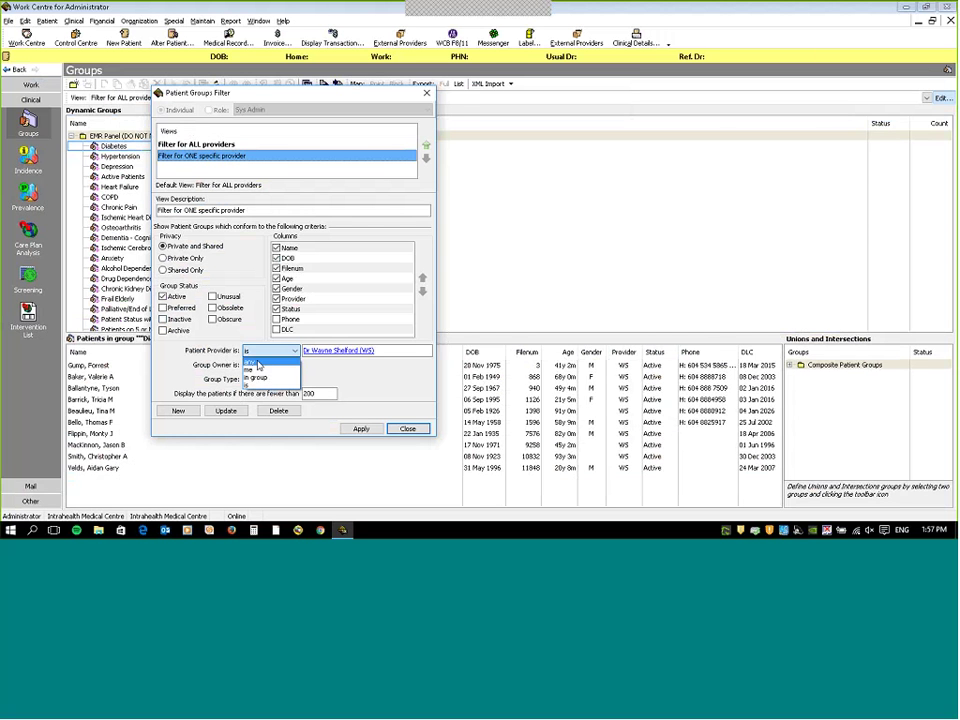
click(384, 353)
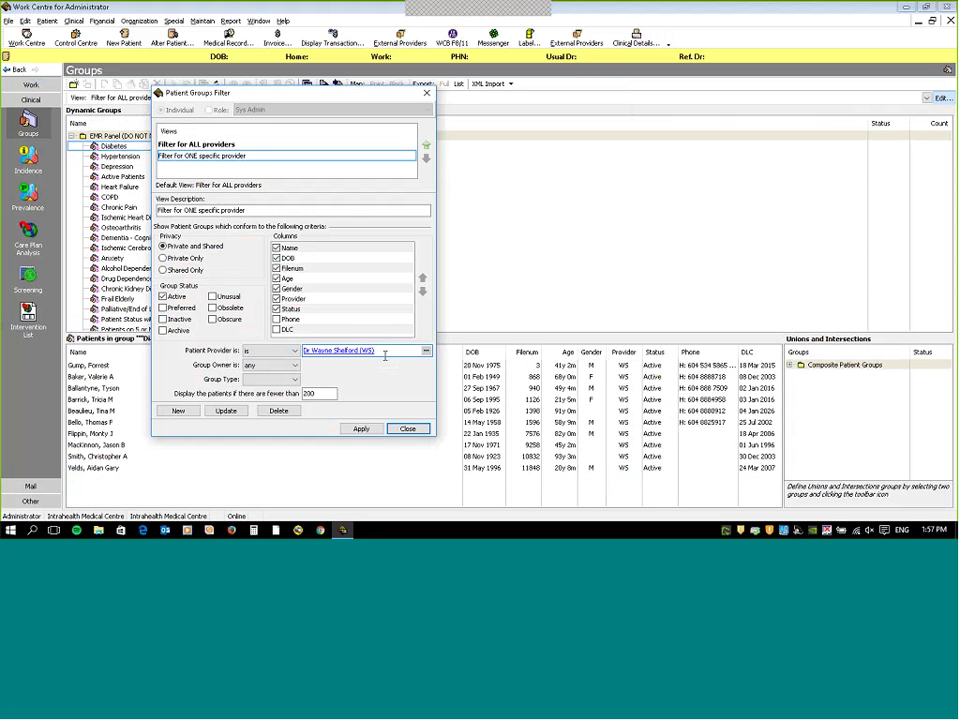
click(408, 429)
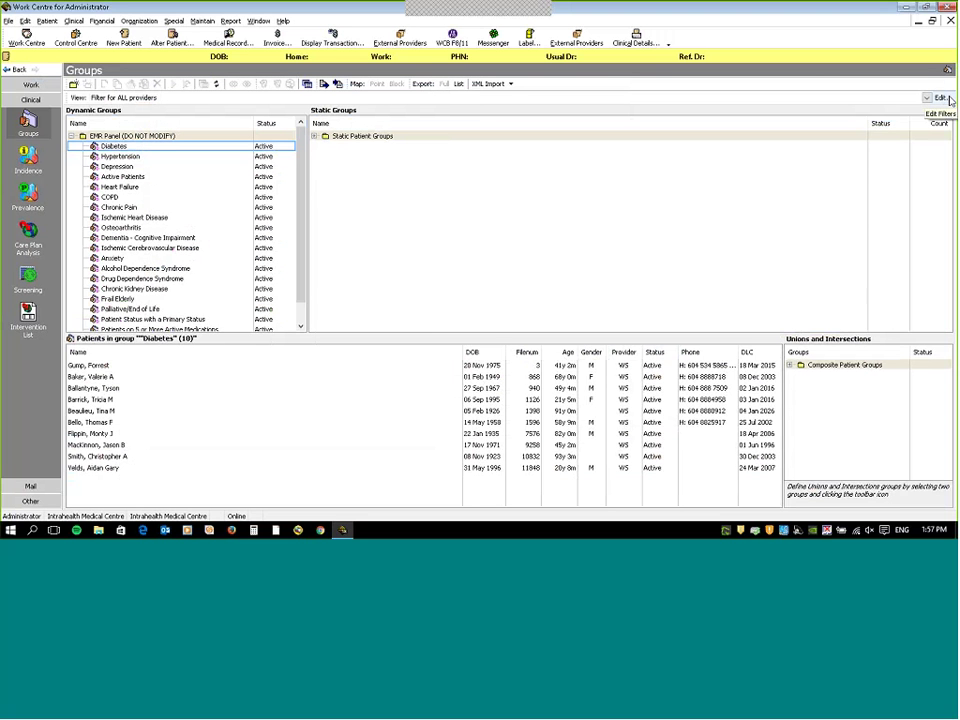
Reopen the Patient Groups Filter to view Filter for ALL providers, close it, and select the Static Patient Groups folder.
click(938, 100)
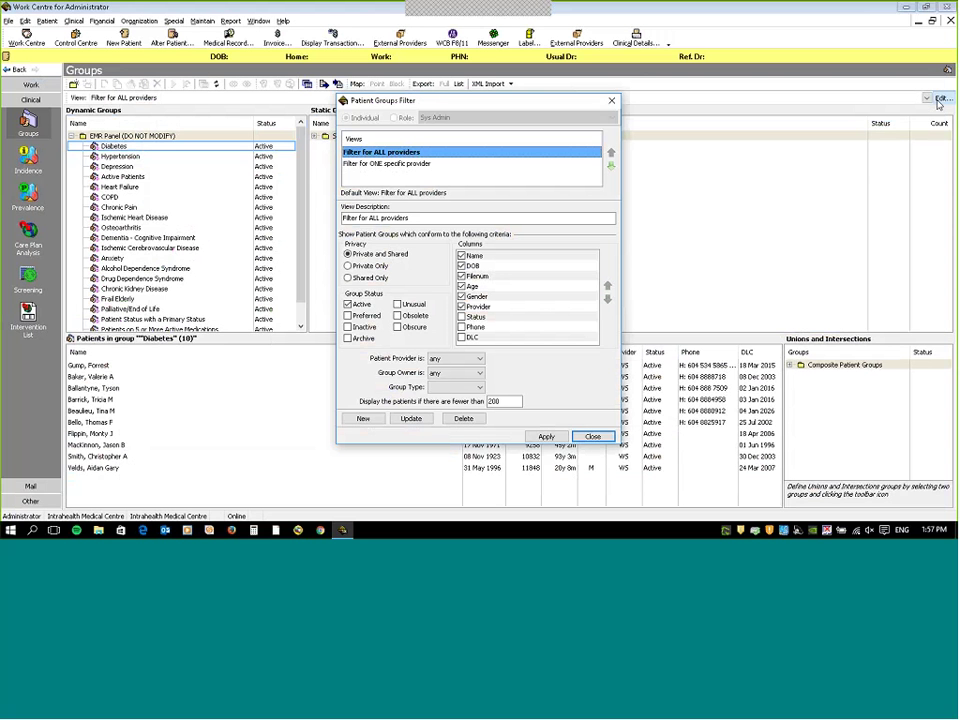
click(593, 437)
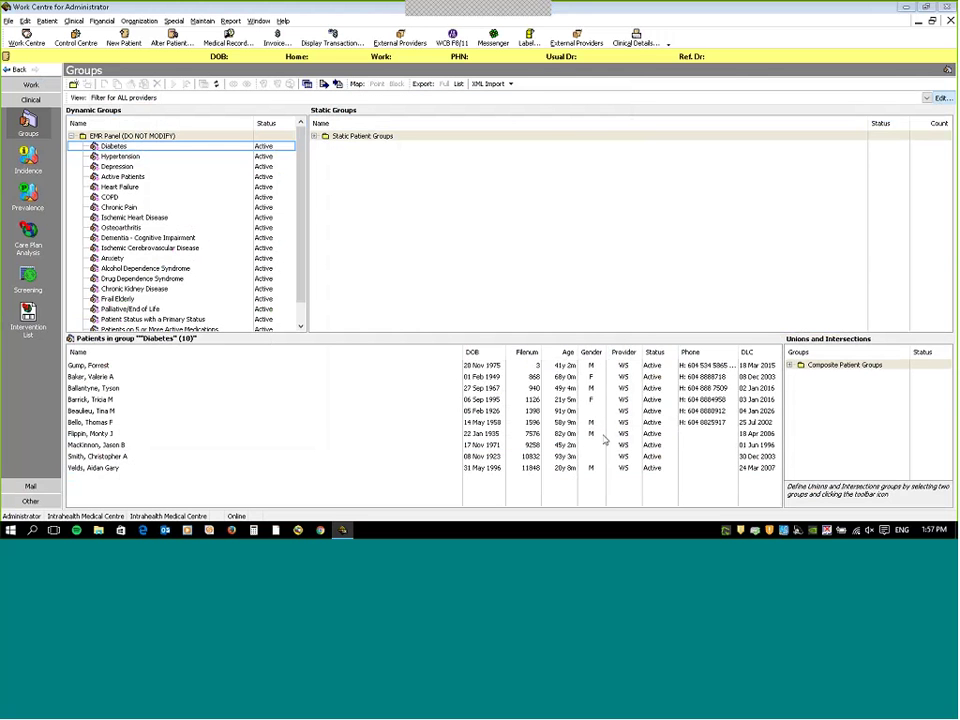
click(540, 136)
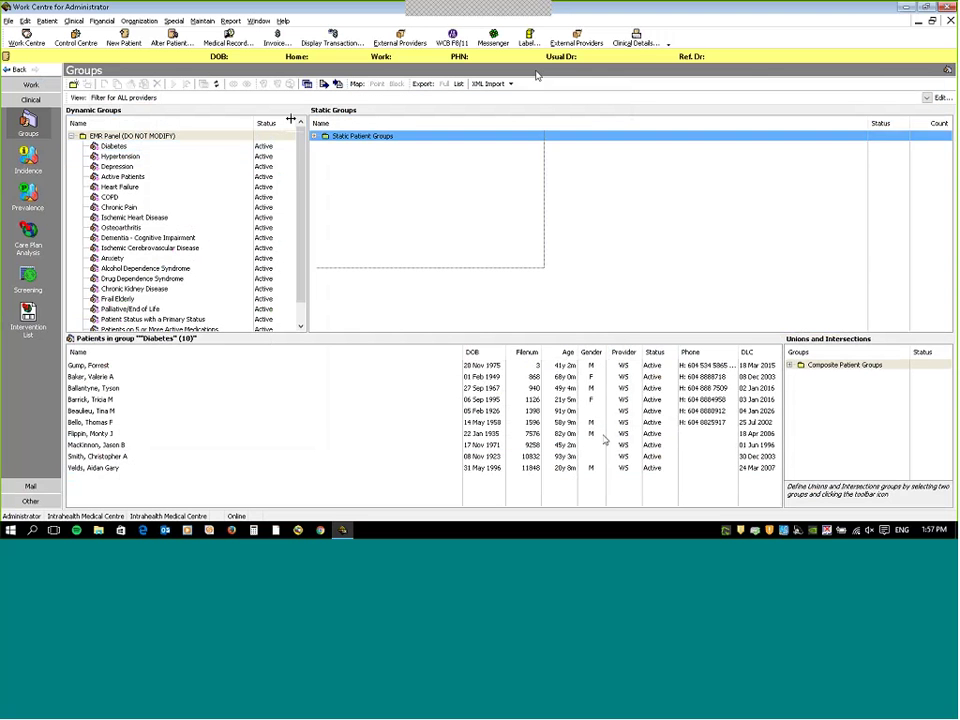
Restore the Work Centre to a smaller window and open the Panel Assessment Word document from the desktop.
click(536, 75)
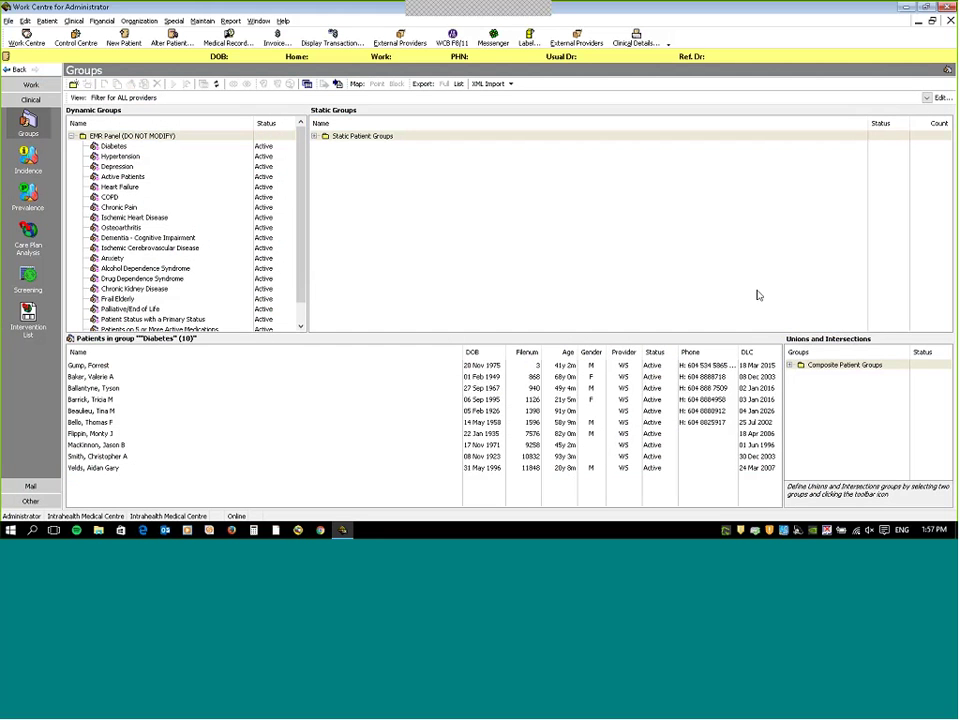
key(super+Down)
key(super+Down)
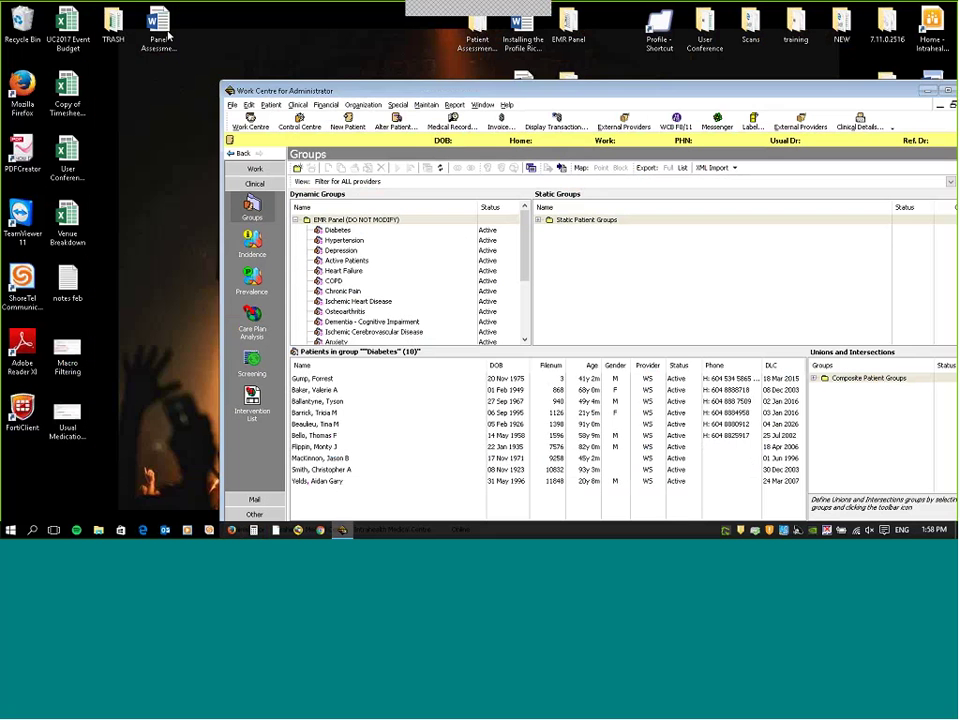
double_click(158, 28)
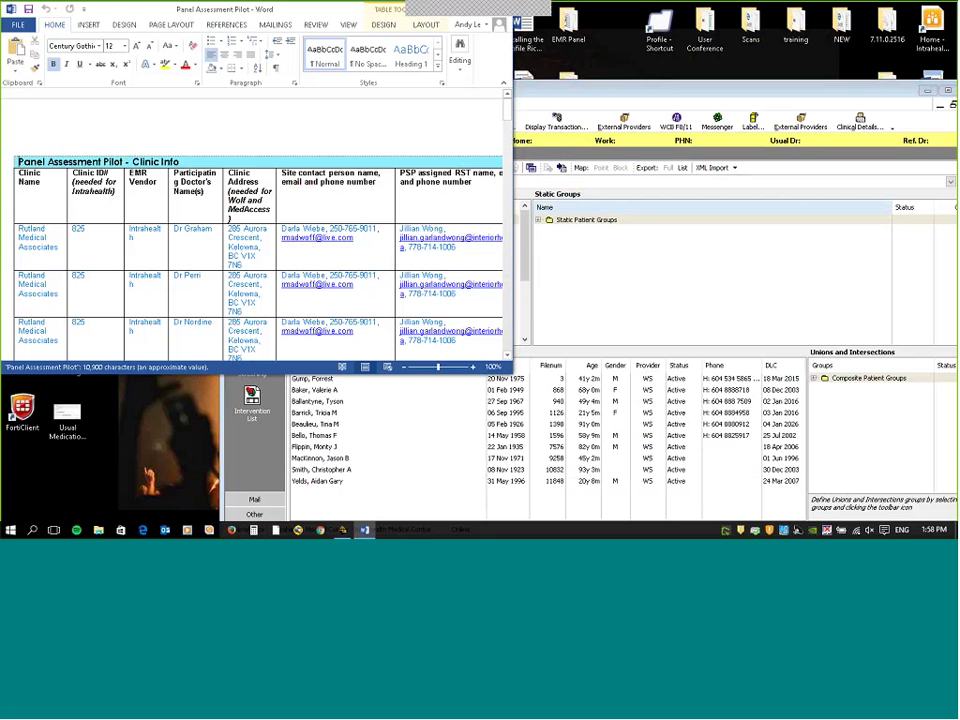
Review the Panel Assessment Pilot clinic info table down to the Fort Family Practice row, and return to the maximized Work Centre.
scroll(569, 383, down, 5)
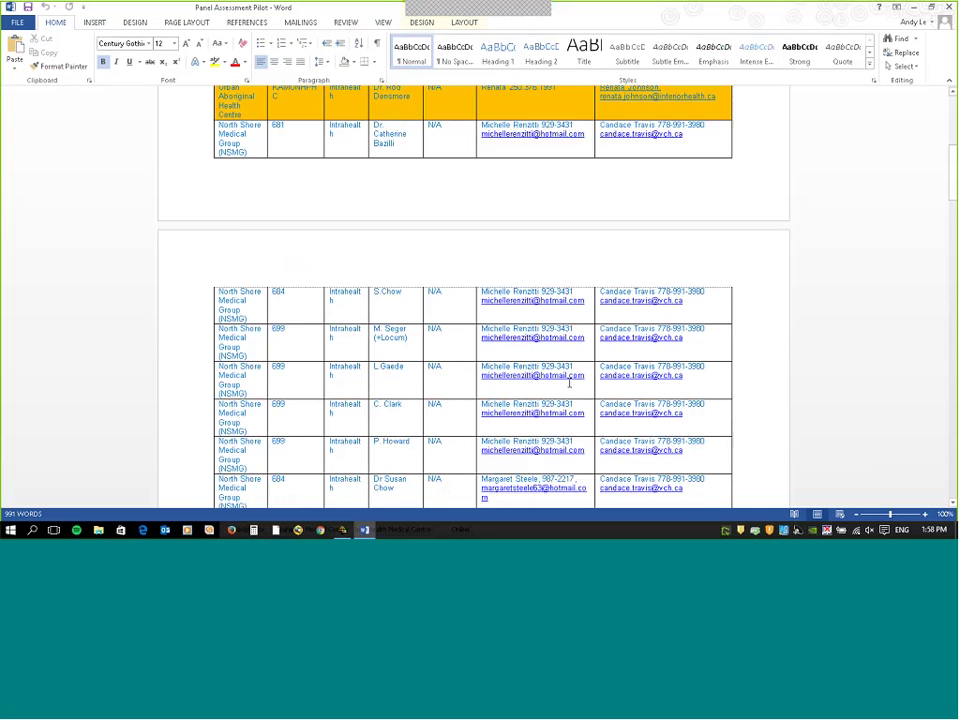
scroll(569, 383, down, 15)
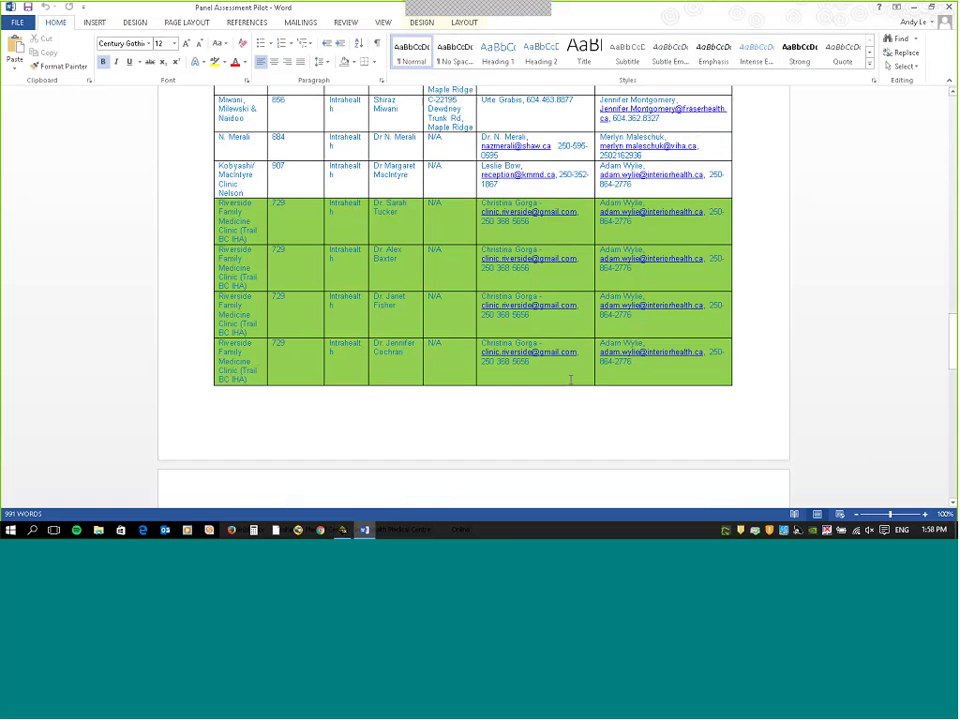
scroll(570, 380, down, 15)
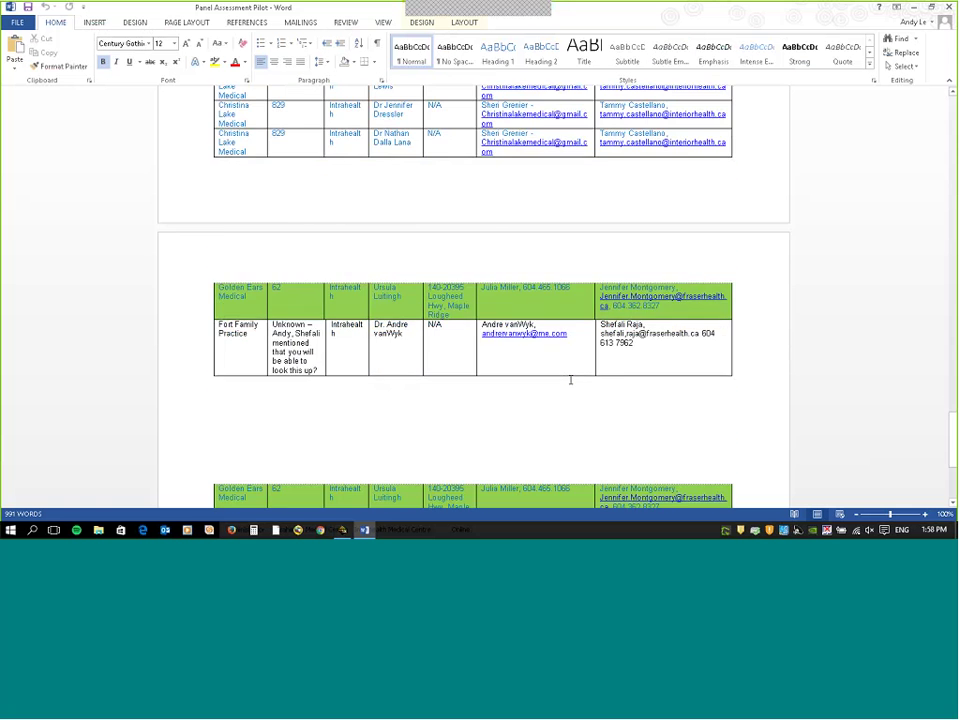
scroll(570, 380, down, 3)
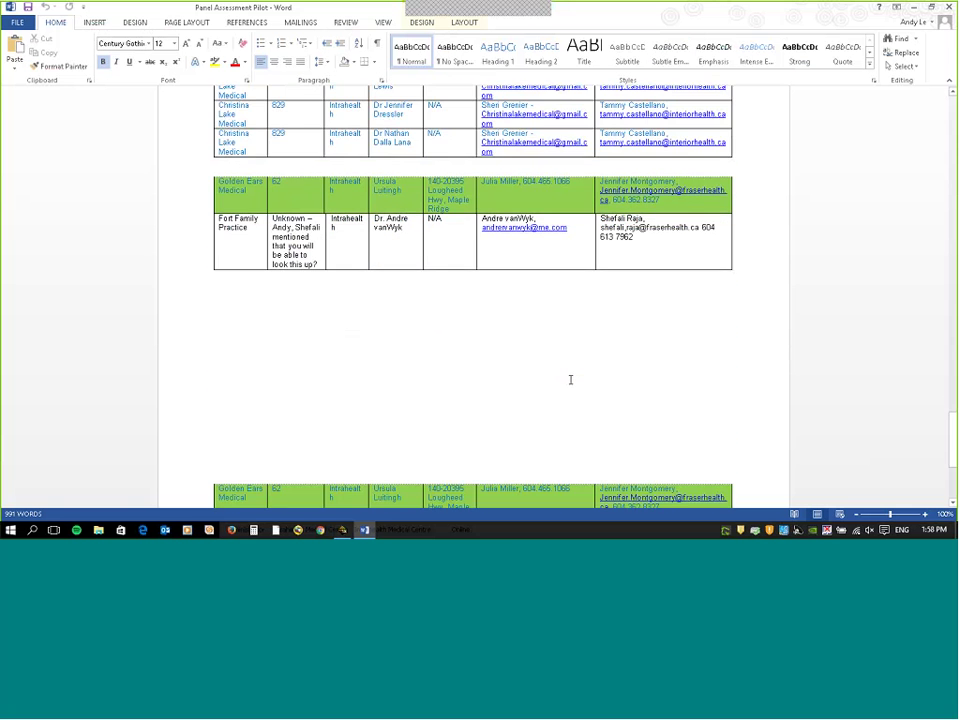
click(914, 7)
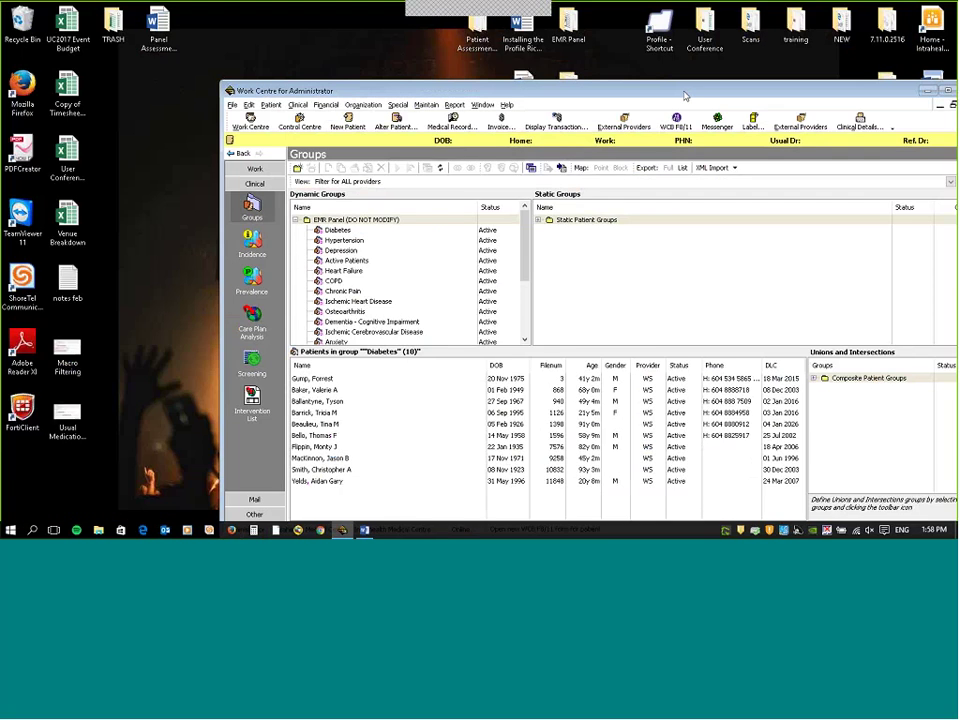
double_click(685, 96)
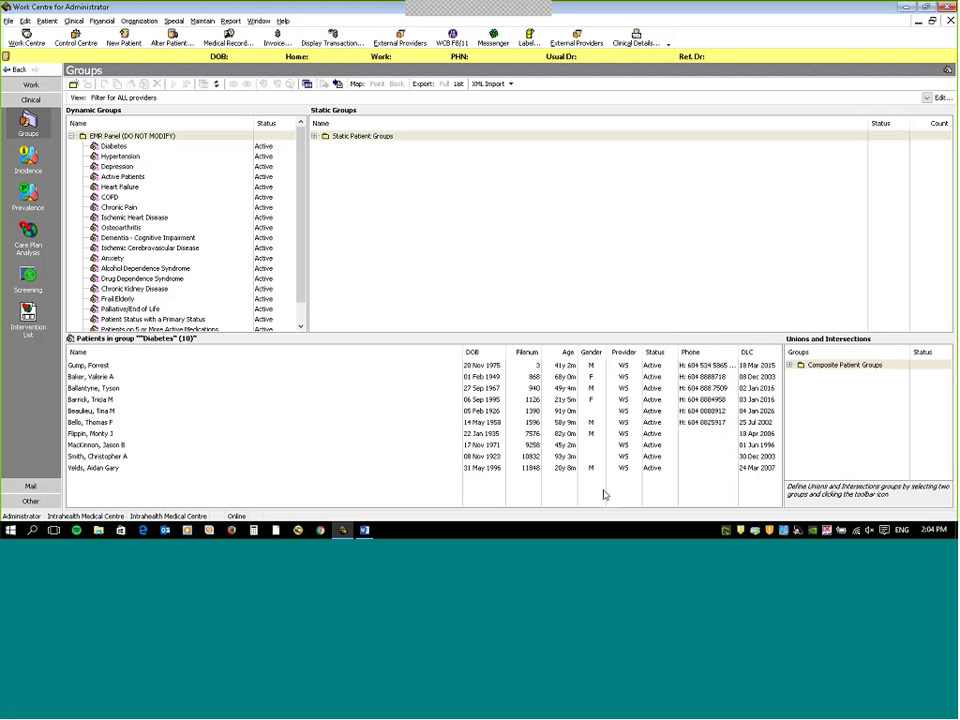
click(174, 21)
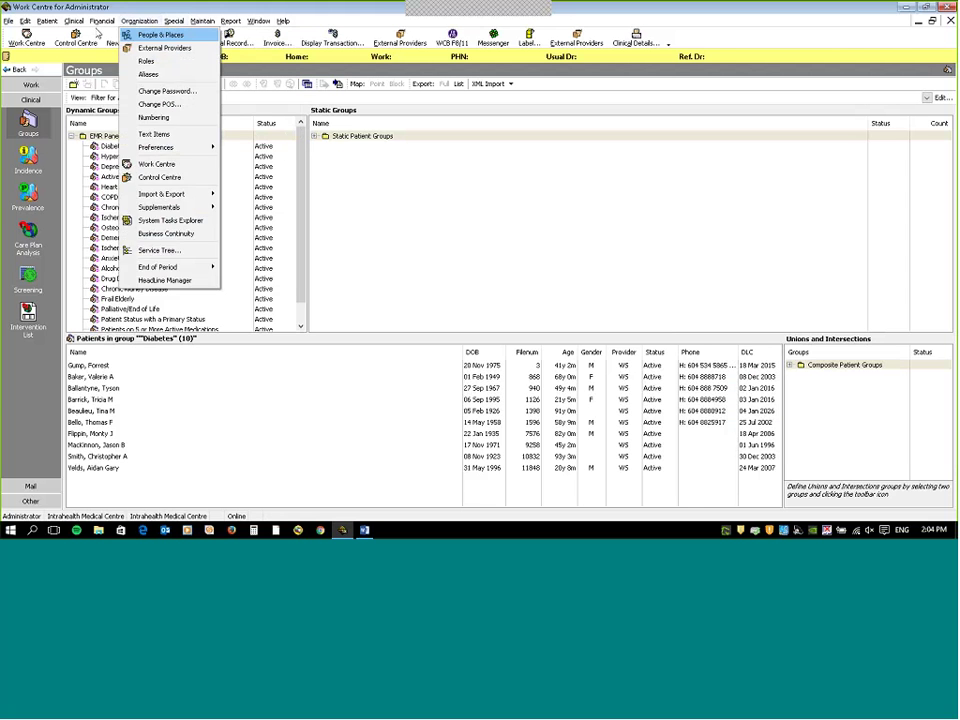
mouse_move(74, 22)
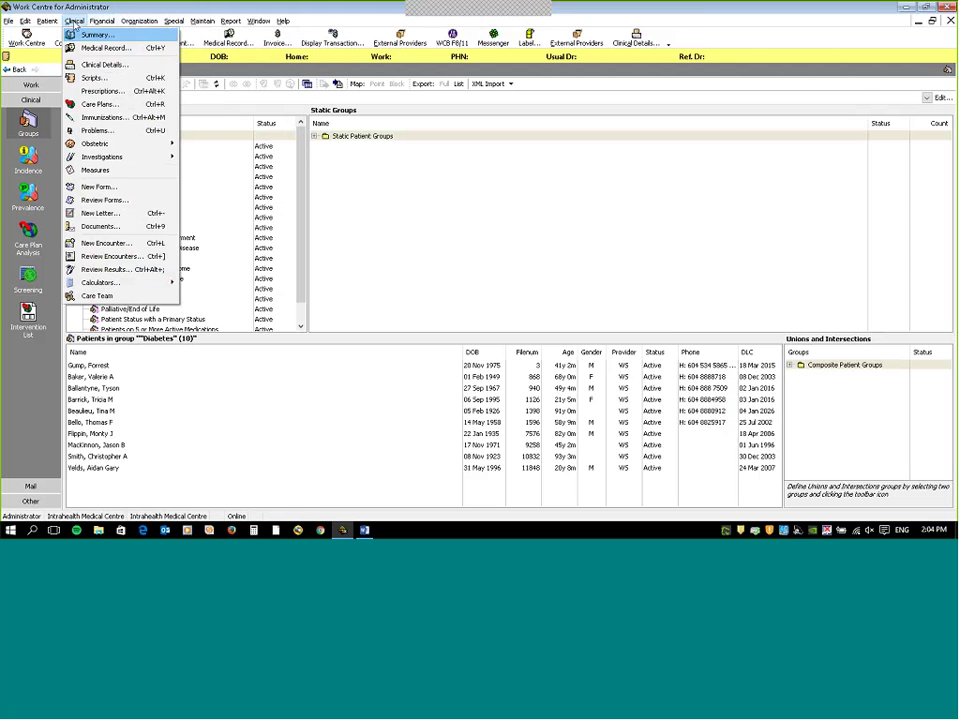
click(204, 6)
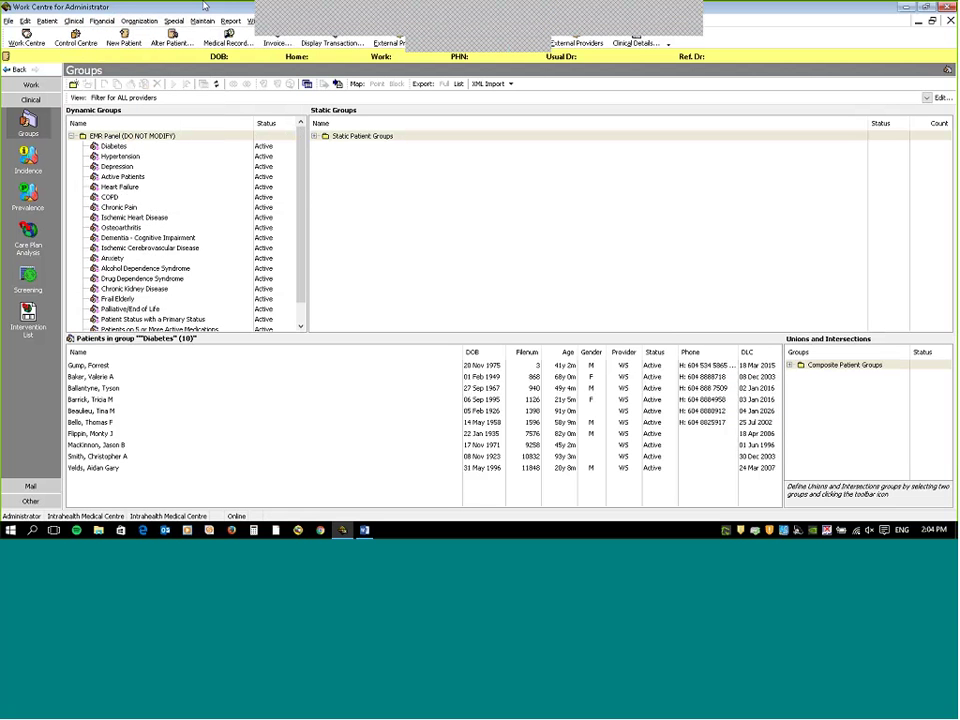